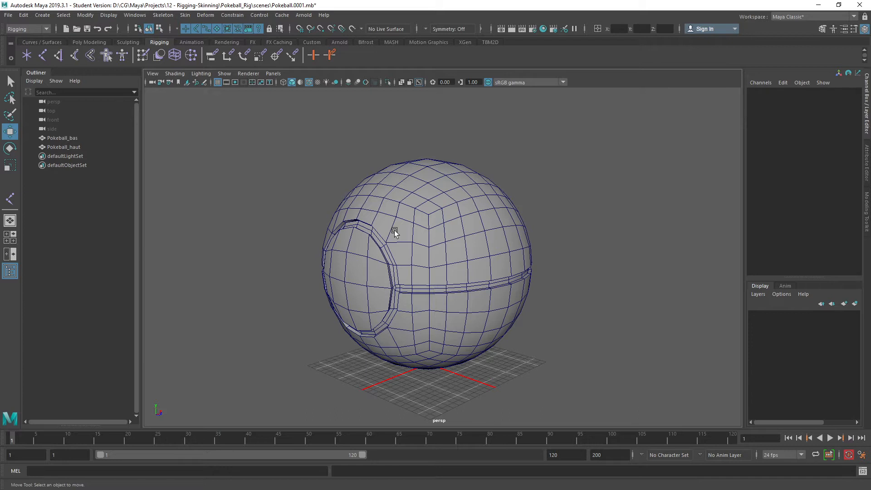
click(453, 236)
scroll(432, 225, down, 2)
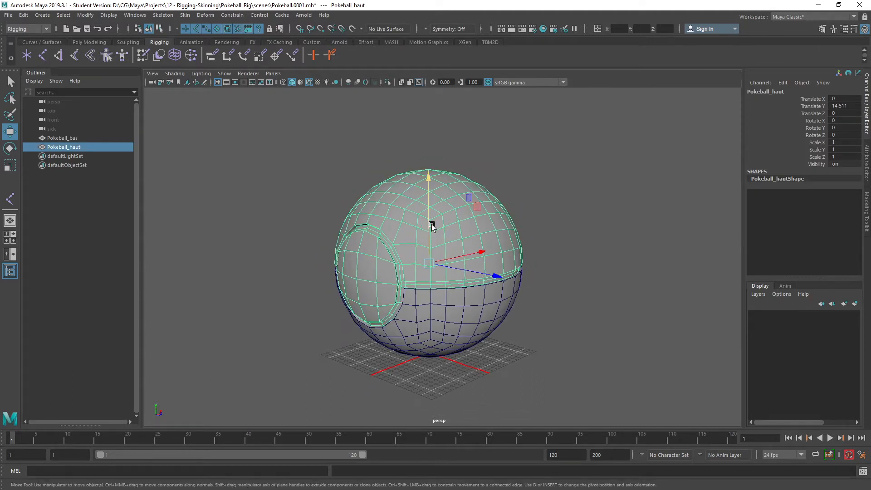
mouse_move(441, 236)
alt+mouse_down()
mouse_move(470, 234)
mouse_move(426, 239)
alt+mouse_up()
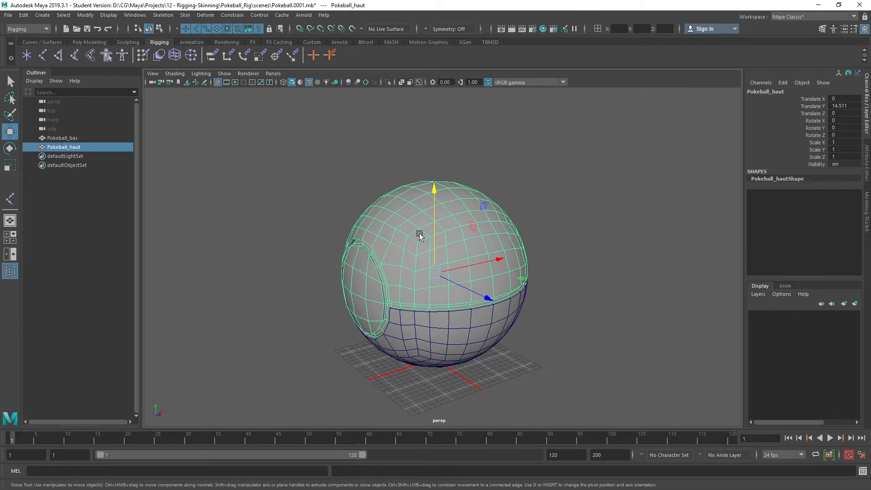
alt+right_drag(418, 237, 449, 230)
alt+drag(448, 228, 405, 221)
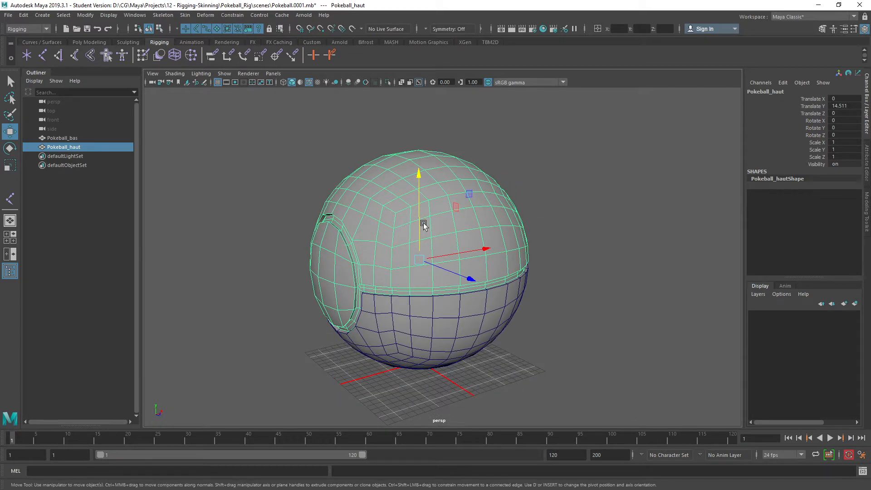
Choose the Rigging menu set and activate the Create Joints tool
click(46, 31)
click(44, 29)
click(44, 29)
click(27, 50)
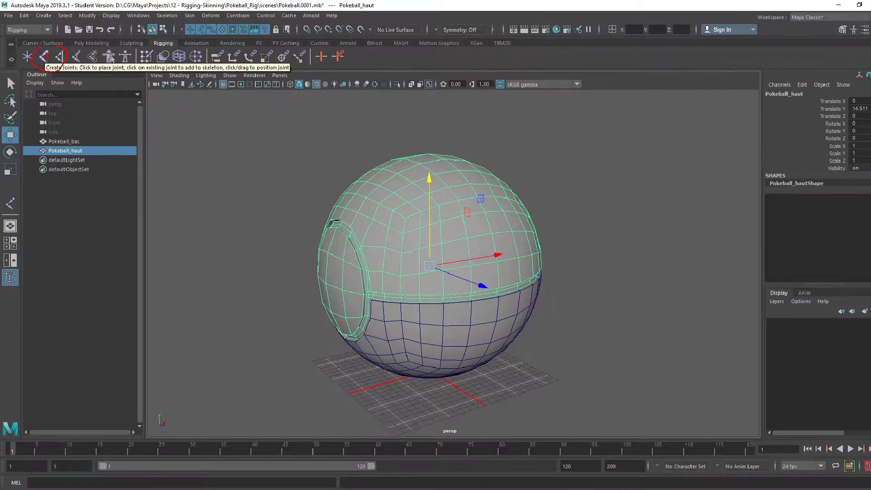
click(43, 56)
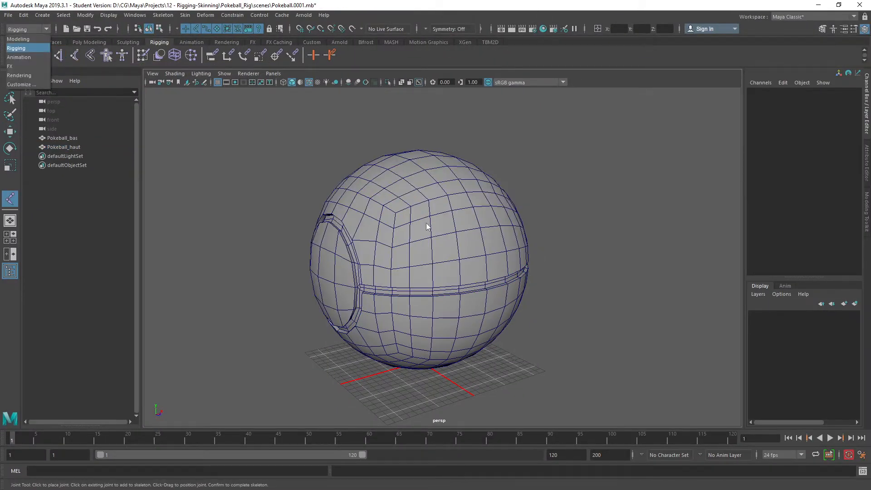
Show the ball in the maximized front view and check the X-Ray Joints shading option
key(space)
key(space)
scroll(509, 286, up, 6)
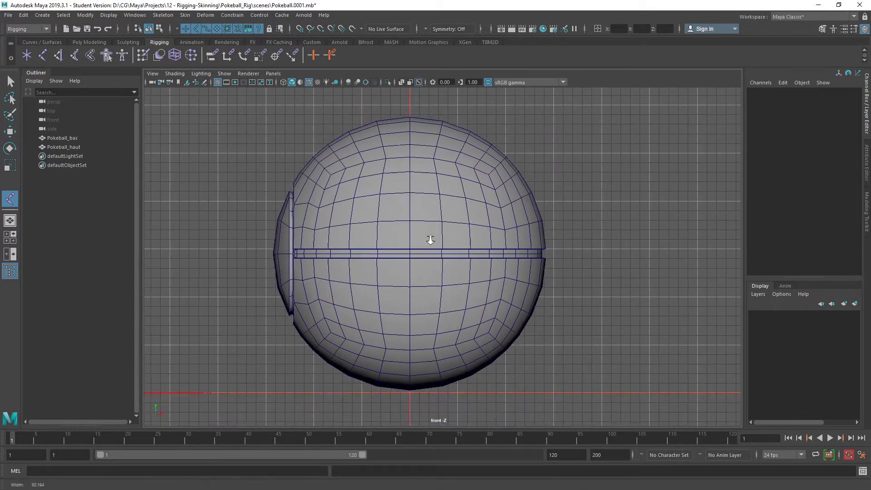
click(178, 75)
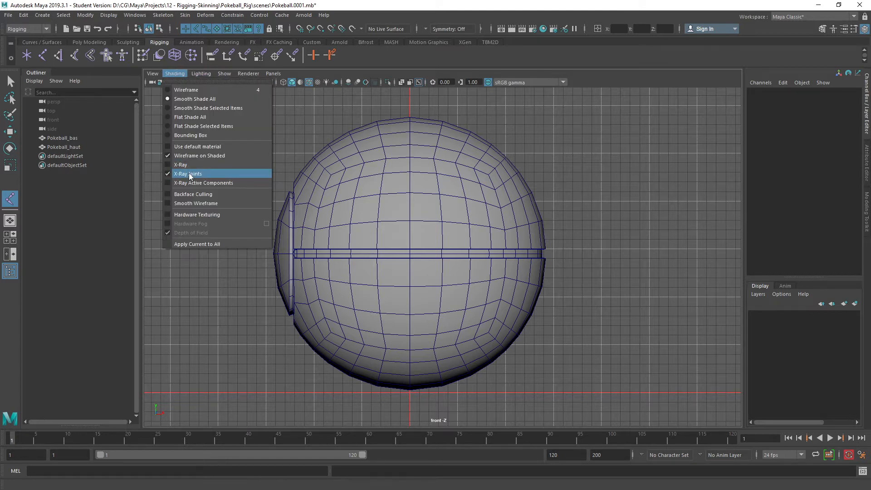
click(558, 245)
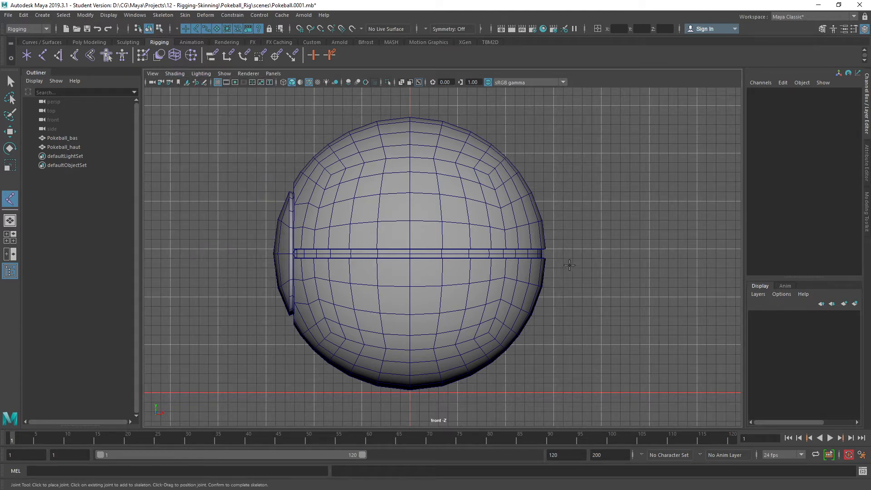
Draw a three-joint chain from a root behind the ball at about X 17.5, Y 14.4, via the rear edge above the seam, to the ball's top
alt+middle_drag(577, 258, 552, 261)
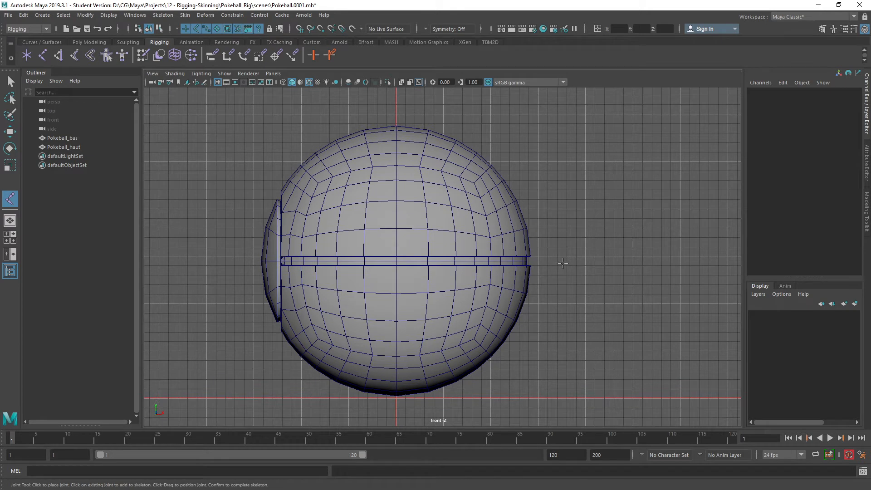
click(562, 261)
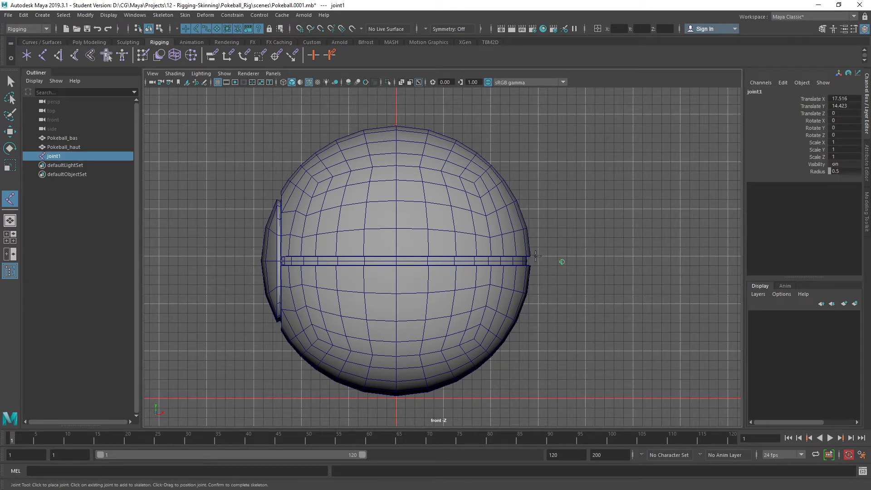
click(535, 257)
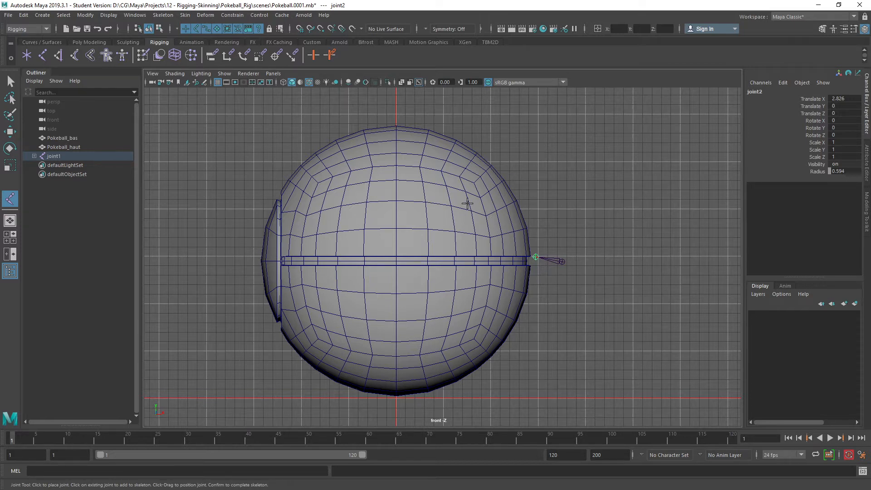
click(394, 123)
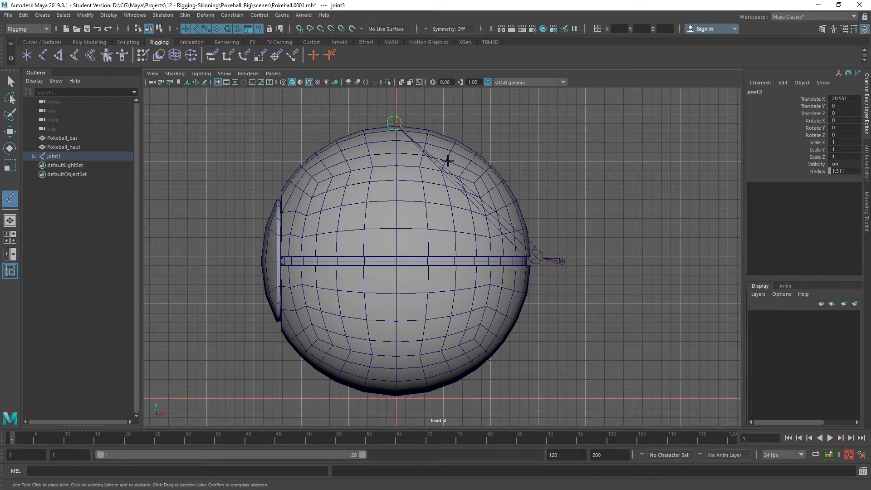
key(Return)
key(w)
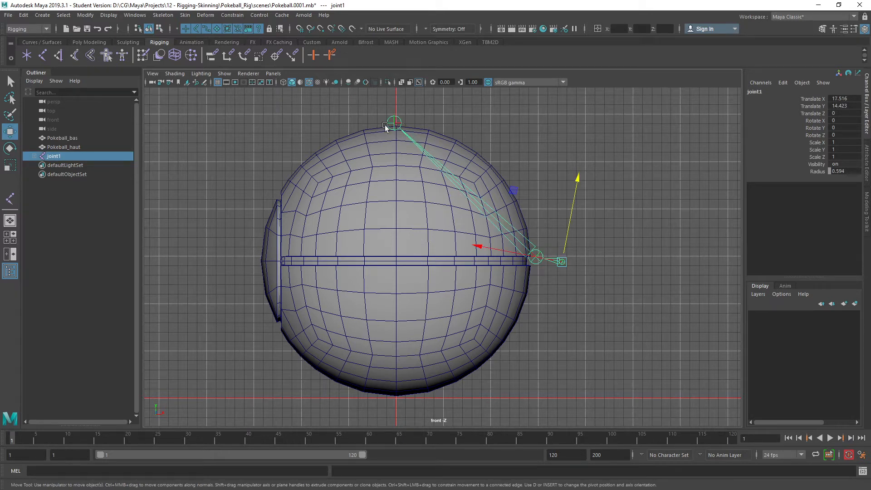
Branch a second chain from the root joint, via a joint just below the seam, to the bottom of the ball
click(43, 55)
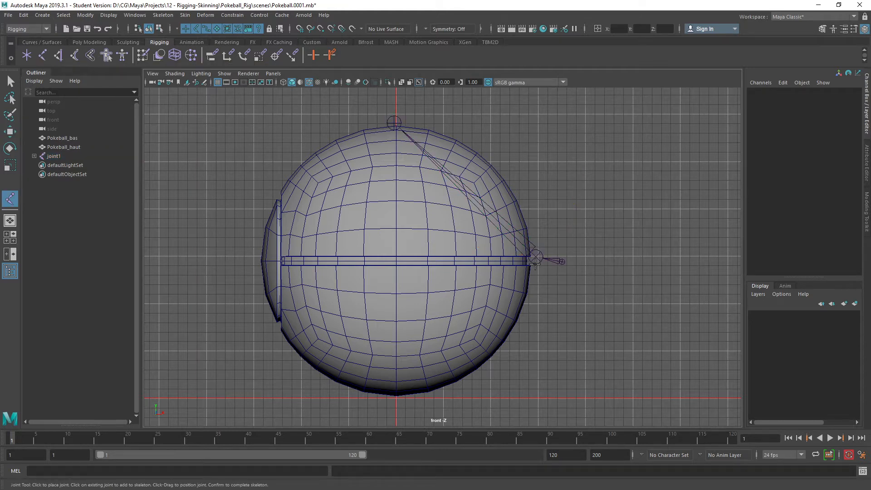
click(562, 262)
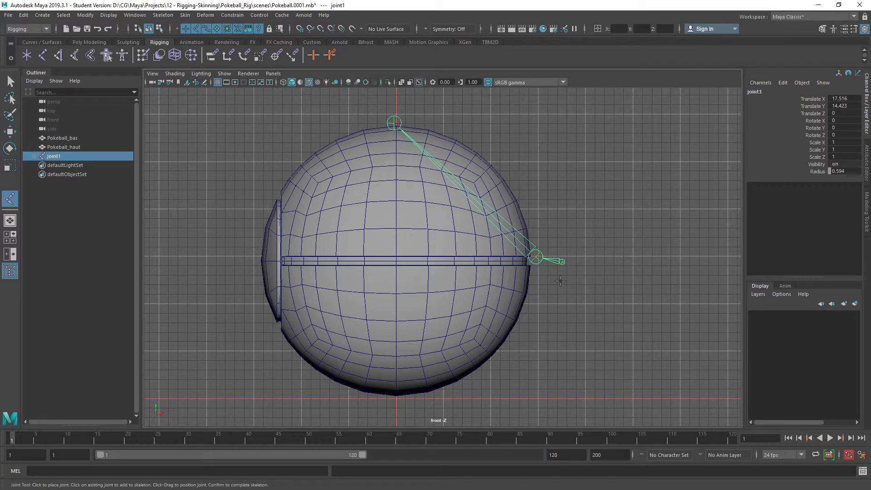
click(537, 272)
click(397, 400)
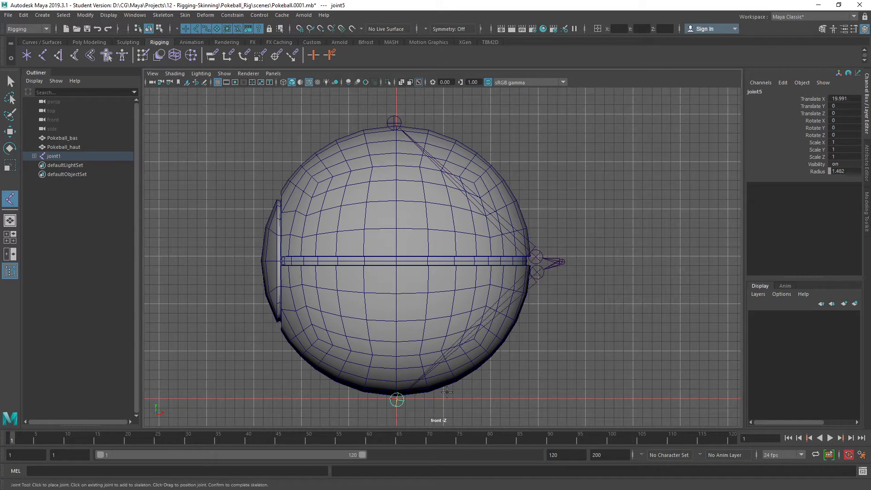
key(Return)
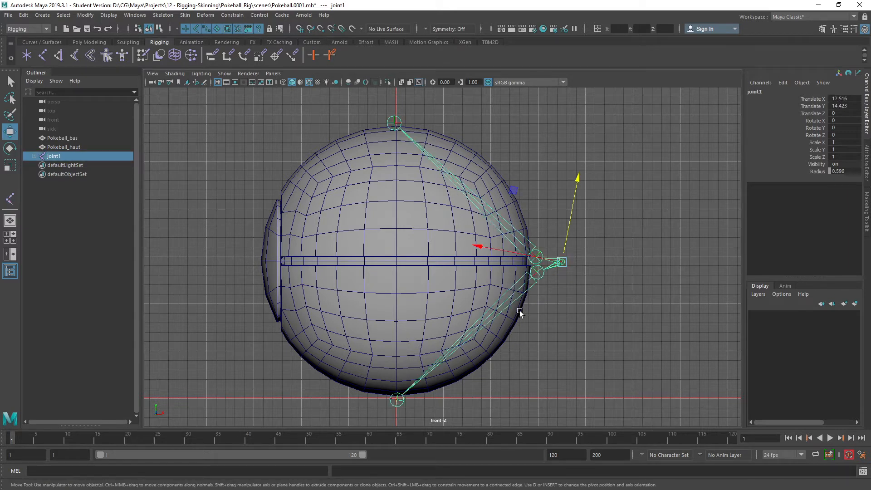
Test-rotate the upper hinge joint about Z by about 14 degrees and undo the rotation
click(539, 273)
key(e)
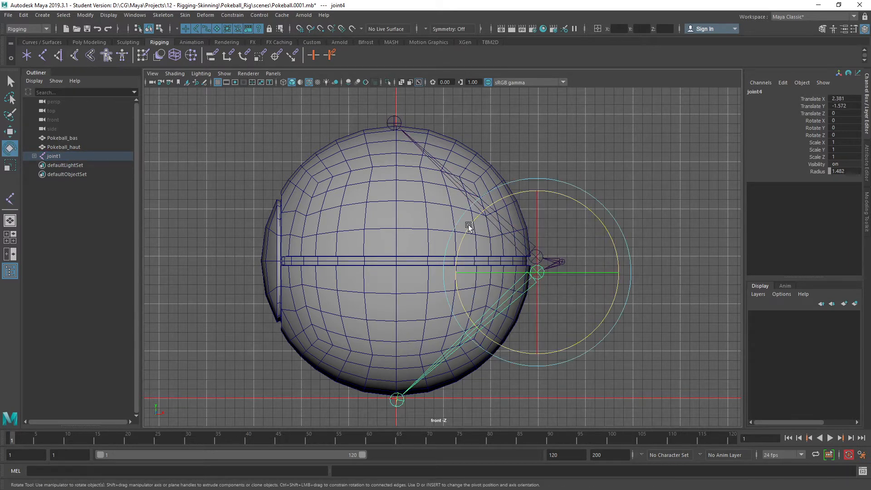
click(582, 142)
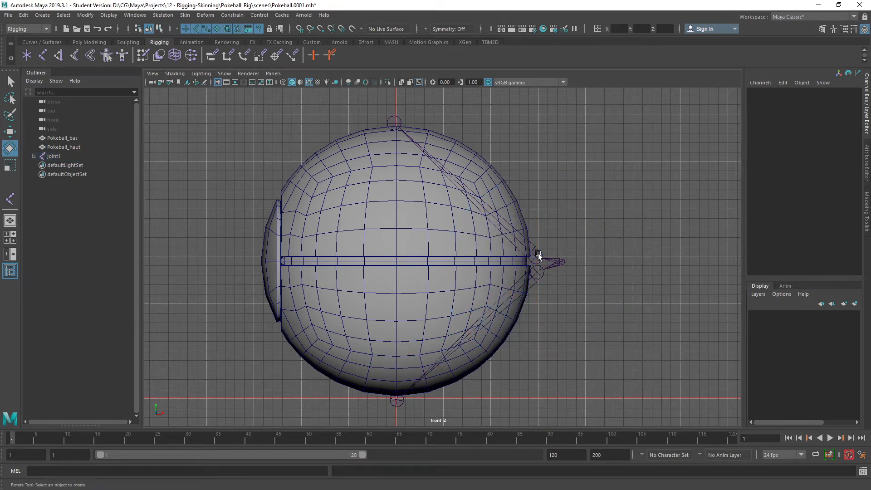
click(535, 253)
drag(562, 181, 593, 184)
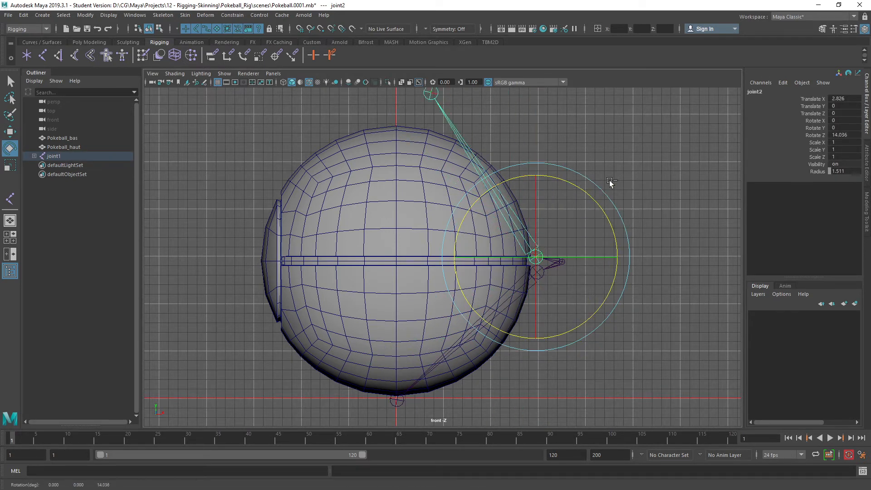
key(ctrl+z)
key(ctrl+z)
Test-rotate the root joint to swing both chains together and undo the rotation
mouse_move(546, 256)
mouse_down()
mouse_move(458, 170)
mouse_move(487, 179)
mouse_up()
mouse_move(542, 272)
mouse_down()
mouse_move(469, 336)
mouse_move(487, 343)
mouse_up()
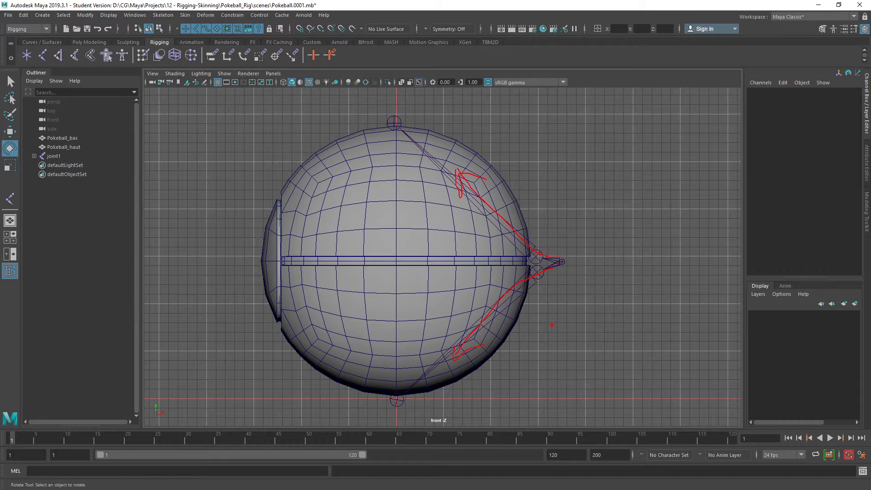
click(561, 263)
drag(591, 186, 599, 209)
key(ctrl+z)
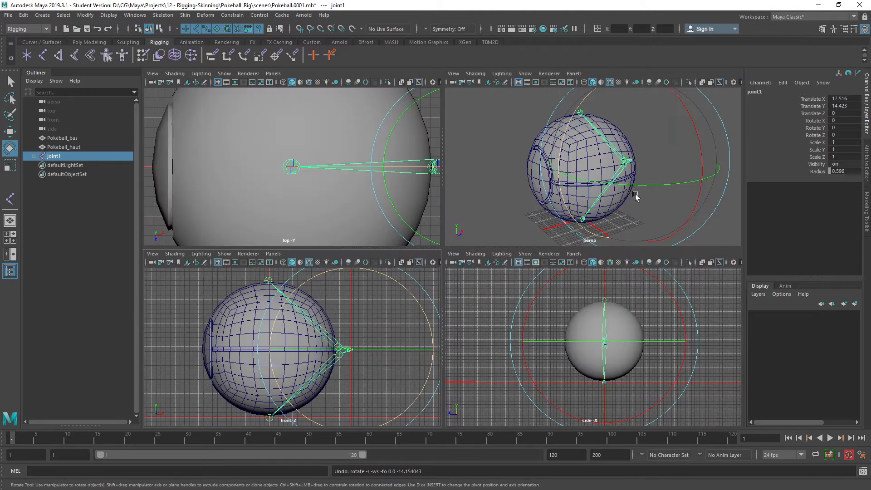
In the perspective view, snap the upper chain's end joint to the vertex at the very top of the ball
key(space)
key(space)
alt+drag(472, 216, 430, 202)
alt+right_drag(430, 202, 474, 218)
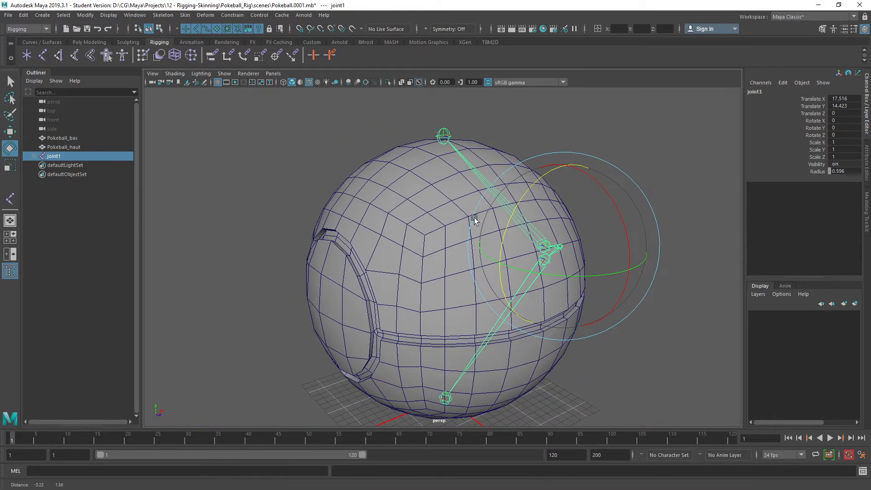
click(445, 136)
key(f)
alt+right_drag(496, 292, 543, 255)
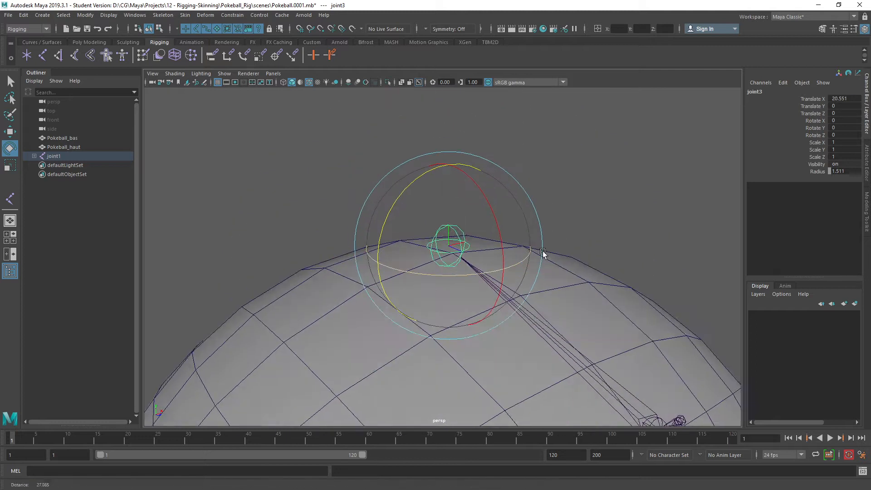
key(d)
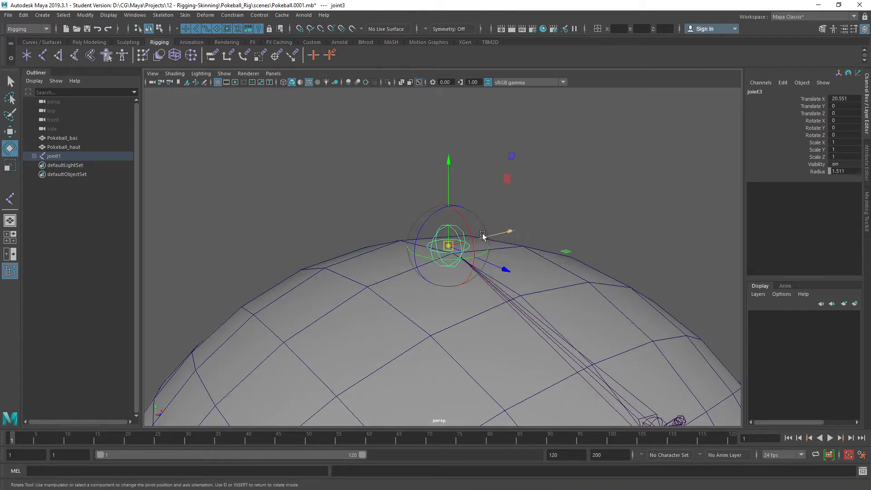
key(v)
drag(447, 245, 455, 254)
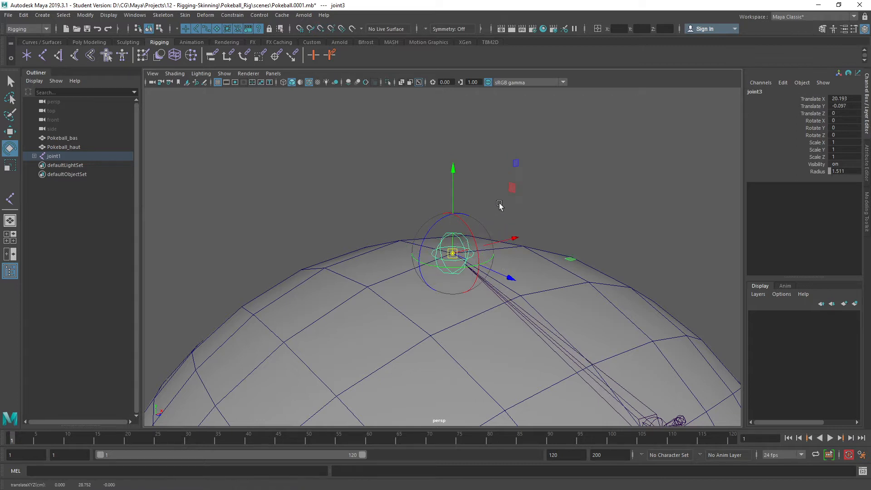
Snap the lower chain's end joint to the vertex at the very bottom of the ball
alt+right_drag(621, 342, 415, 293)
alt+middle_drag(415, 292, 425, 223)
alt+drag(454, 272, 370, 300)
alt+middle_drag(467, 327, 471, 251)
alt+right_drag(313, 278, 513, 278)
click(474, 285)
alt+middle_drag(483, 275, 467, 285)
alt+right_drag(467, 285, 522, 293)
alt+drag(522, 293, 496, 291)
key(v)
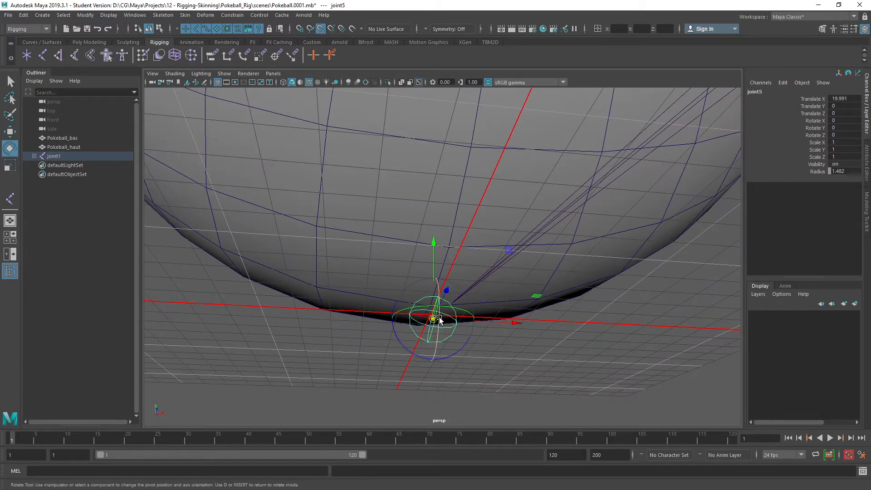
drag(433, 318, 430, 303)
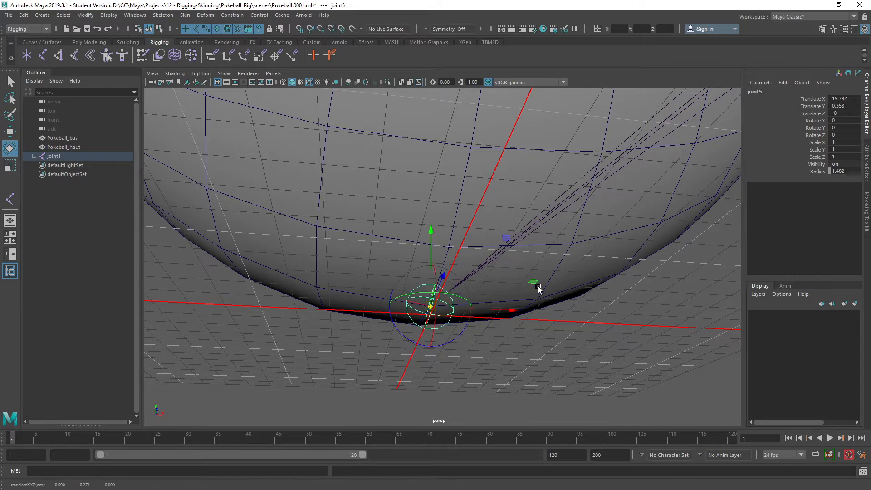
Snap the upper hinge joint's pivot to a vertex in the seam groove at the back of the ball
alt+right_drag(533, 293, 435, 248)
alt+drag(435, 249, 494, 273)
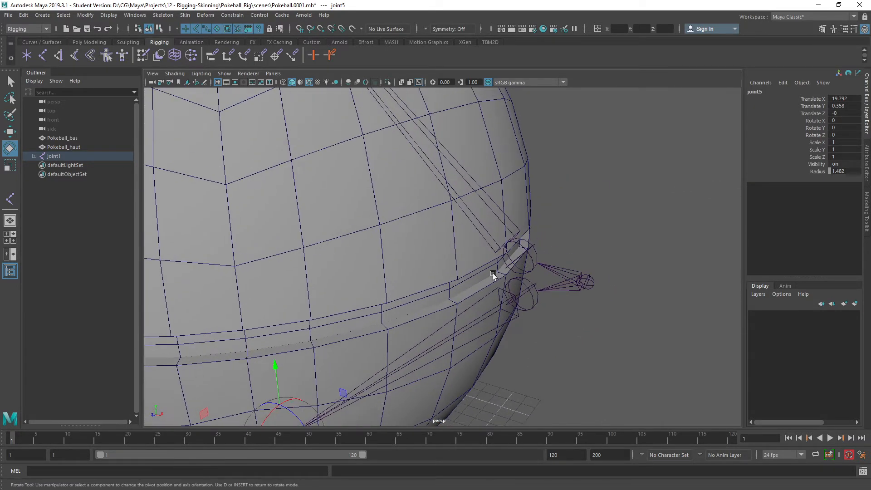
click(523, 254)
alt+right_drag(447, 272, 498, 275)
alt+middle_drag(498, 275, 467, 305)
alt+drag(467, 306, 473, 290)
alt+right_drag(497, 233, 508, 229)
alt+drag(508, 230, 528, 271)
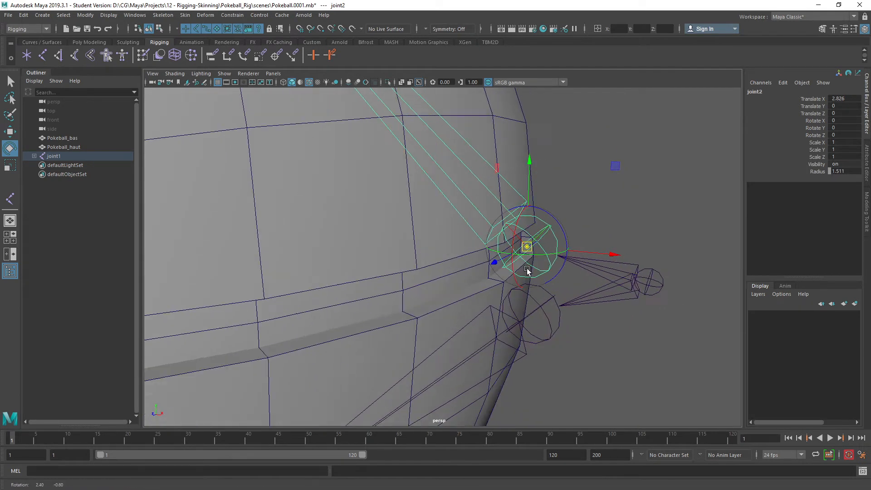
alt+right_drag(470, 269, 507, 271)
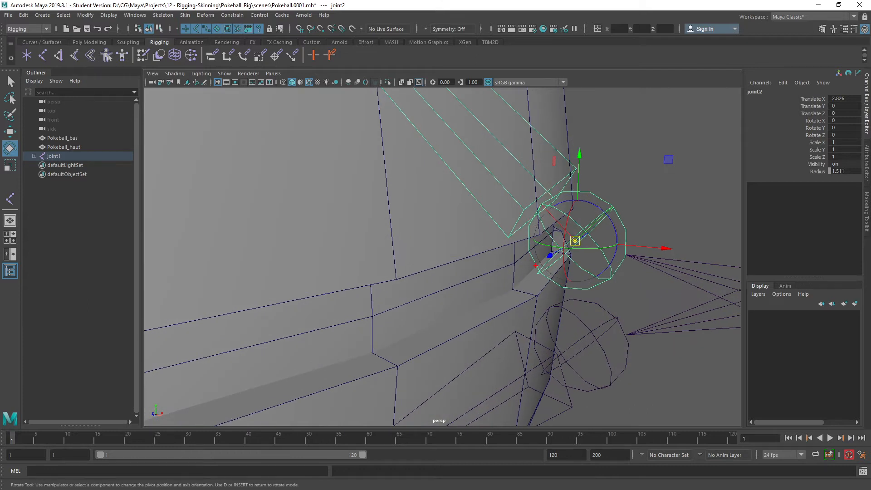
mouse_move(514, 285)
mouse_down()
mouse_move(494, 281)
mouse_move(518, 290)
mouse_up()
key(Escape)
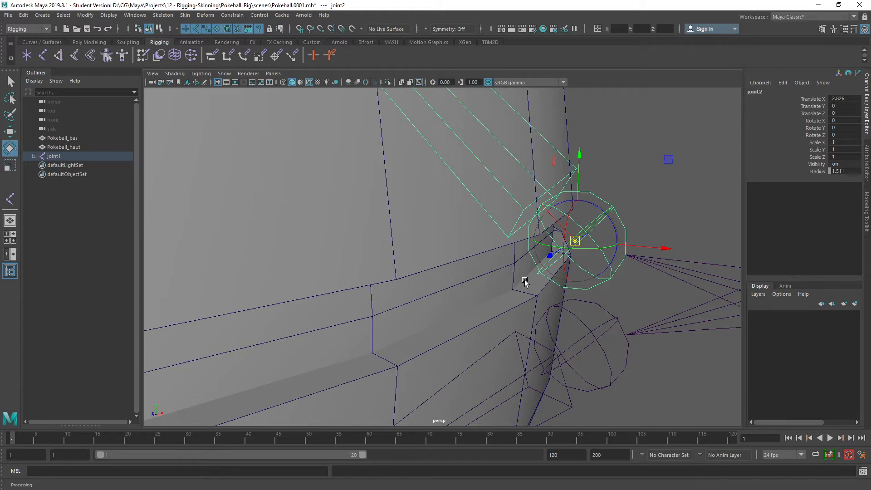
alt+drag(563, 272, 479, 286)
scroll(489, 259, up, 3)
alt+drag(552, 241, 499, 275)
scroll(463, 274, up, 2)
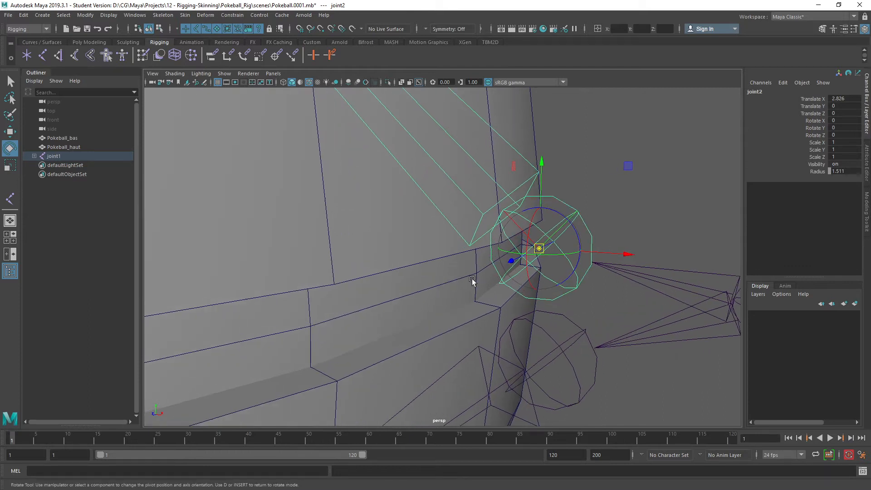
scroll(470, 281, up, 1)
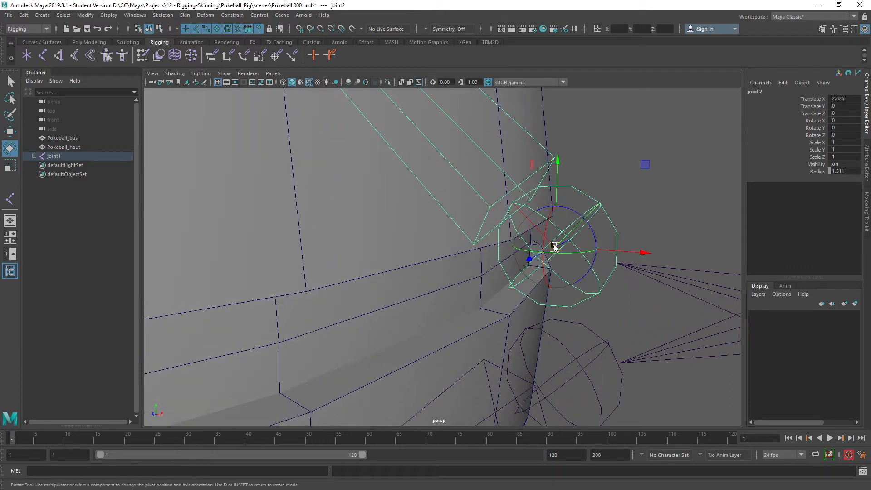
key(v)
mouse_move(556, 251)
mouse_down()
mouse_move(476, 308)
mouse_move(502, 323)
mouse_move(484, 314)
mouse_move(533, 259)
mouse_up()
key(ctrl+2)
key(Escape)
alt+drag(499, 307, 492, 305)
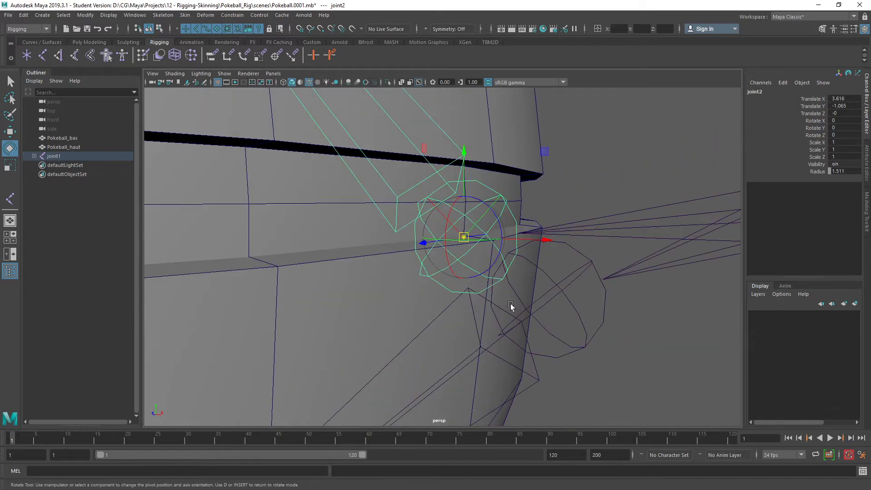
Snap the lower hinge joint's pivot to the same seam-groove vertex as the upper hinge joint
click(570, 304)
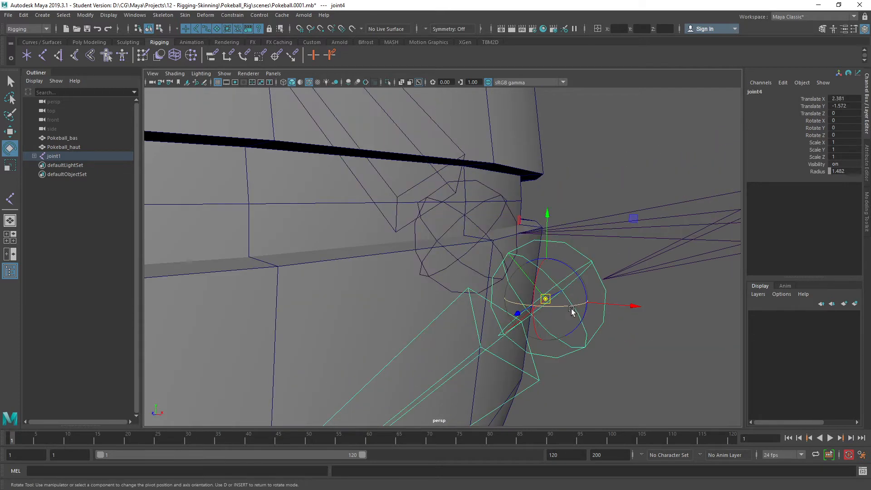
drag(547, 299, 464, 235)
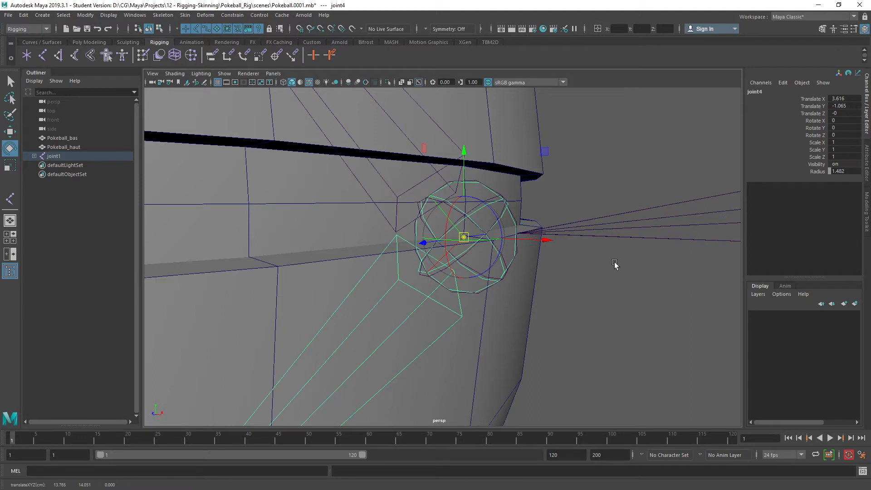
alt+right_drag(604, 262, 564, 267)
alt+drag(565, 266, 560, 260)
Snap the root joint's pivot onto the hinge joints' vertex in the seam groove at the back of the ball
click(556, 256)
alt+drag(512, 274, 510, 279)
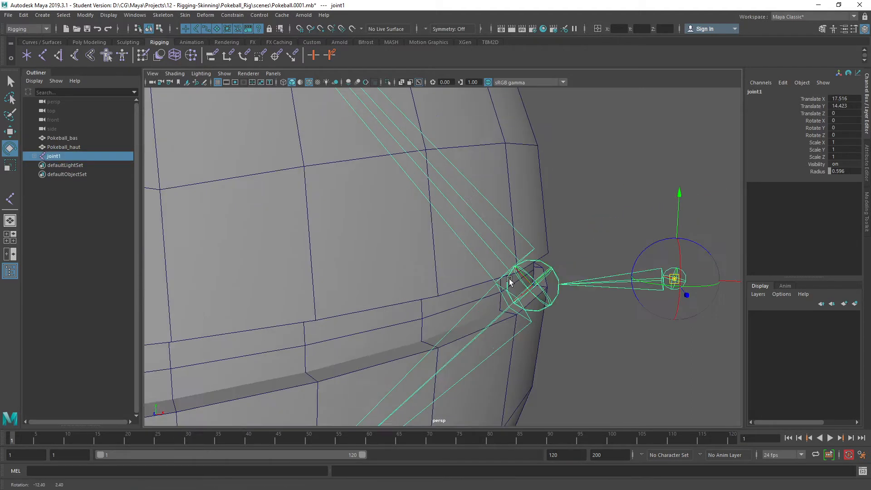
scroll(510, 281, down, 10)
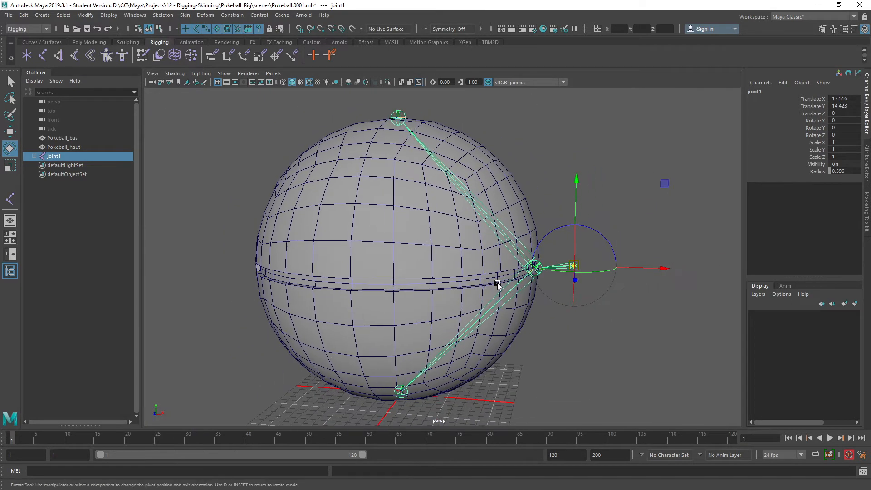
alt+drag(522, 291, 536, 278)
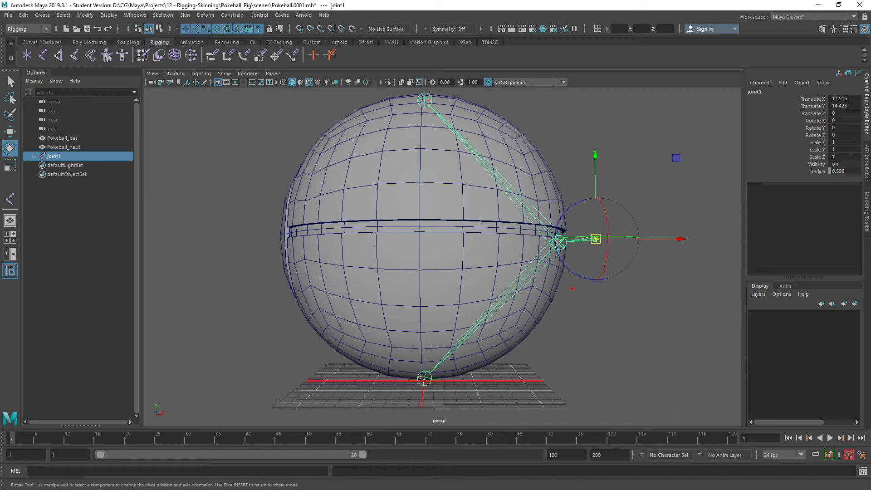
drag(590, 257, 511, 377)
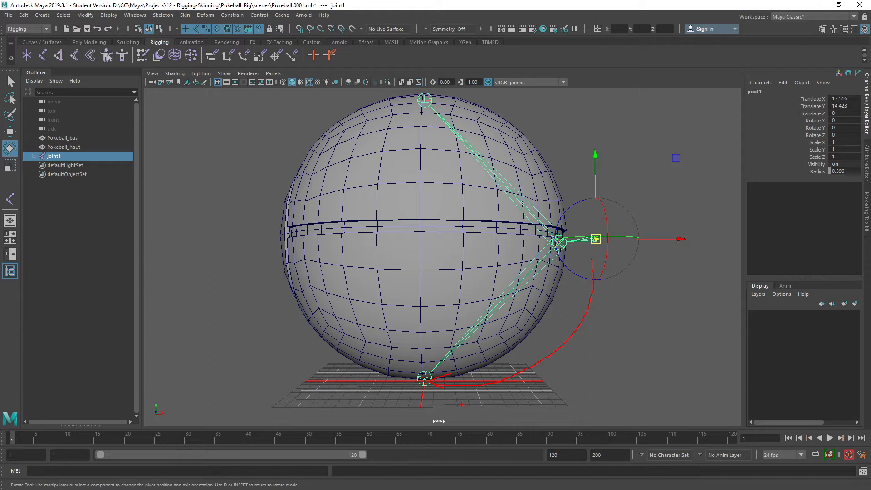
drag(574, 241, 462, 230)
drag(410, 222, 447, 219)
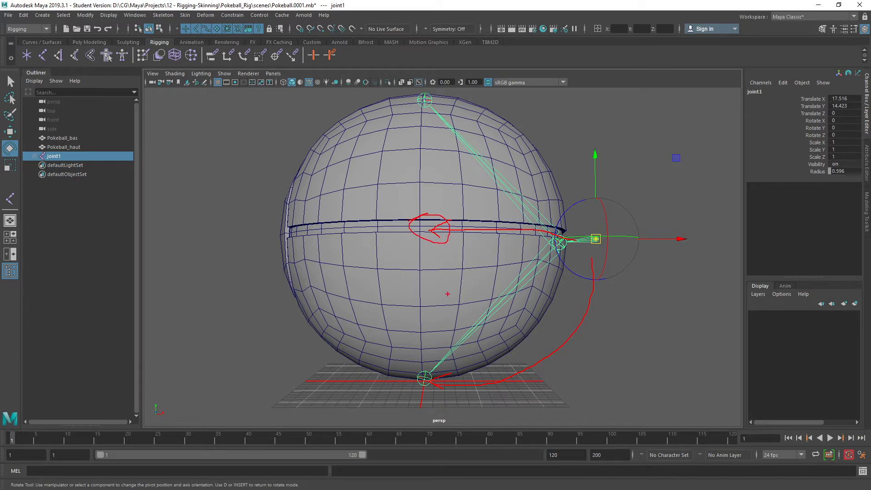
key(Escape)
alt+middle_drag(519, 227, 508, 257)
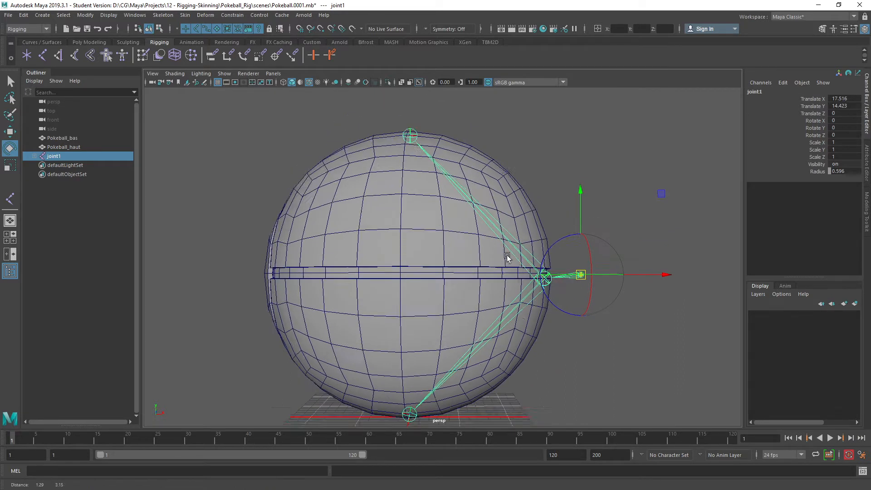
alt+drag(508, 257, 496, 282)
alt+right_drag(496, 282, 526, 339)
alt+drag(527, 341, 453, 307)
alt+right_drag(454, 306, 477, 296)
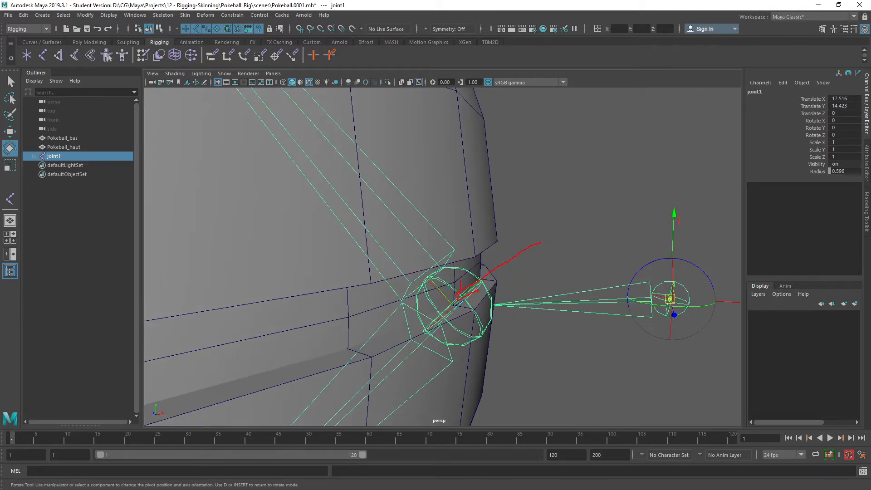
key(Escape)
key(v)
drag(670, 300, 455, 306)
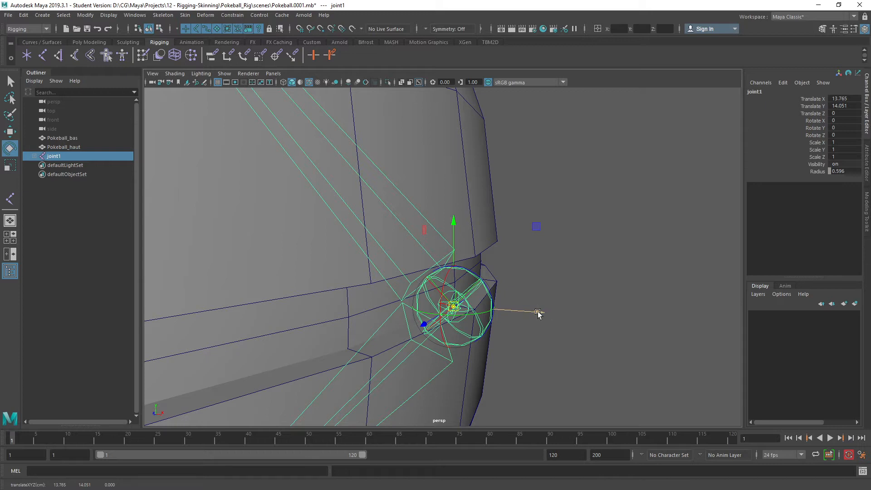
Move the root joint's pivot outward along X to a Translate X of about 14.67, just outside the ball
drag(555, 274, 520, 275)
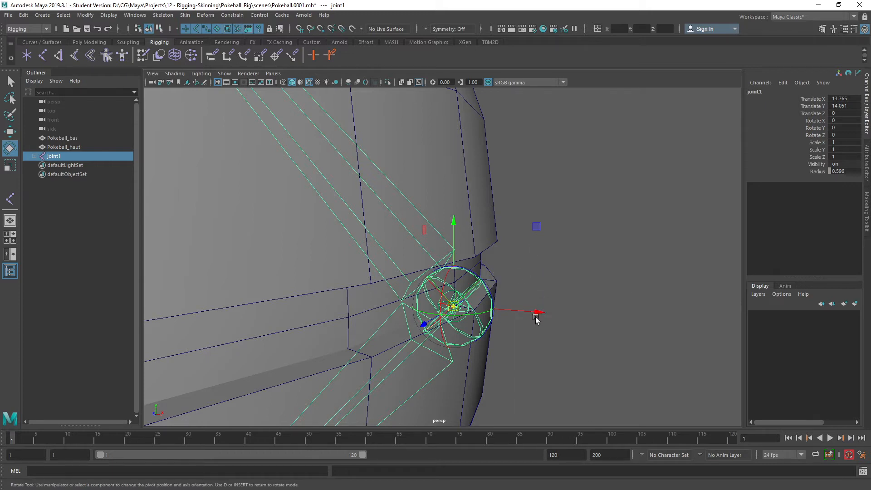
drag(535, 313, 590, 316)
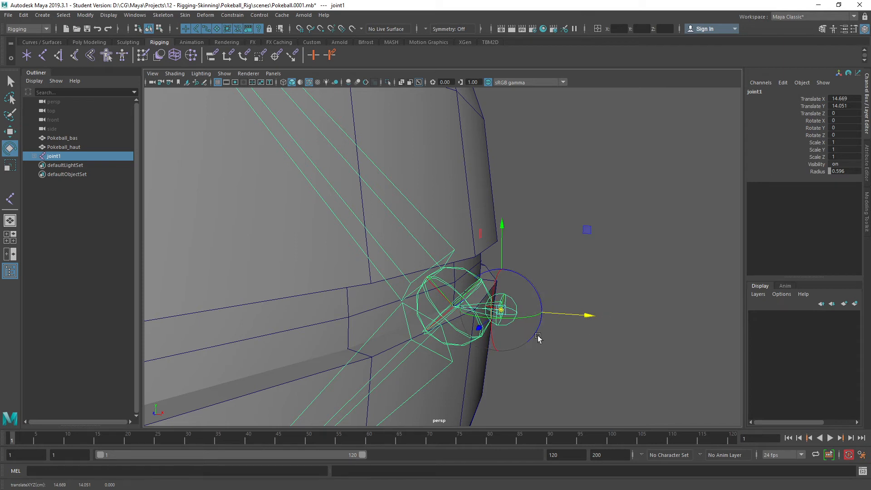
alt+middle_drag(538, 336, 542, 334)
alt+right_drag(543, 335, 529, 298)
key(w)
alt+right_drag(581, 311, 529, 301)
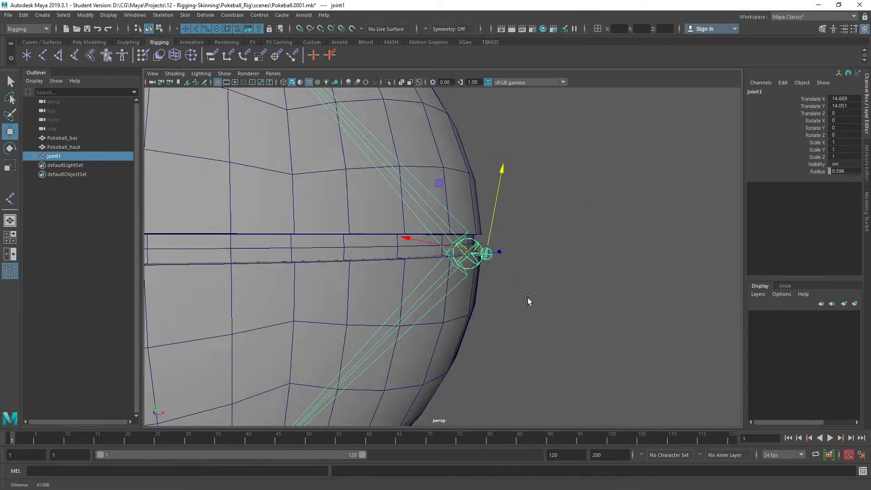
alt+drag(529, 301, 529, 308)
alt+middle_drag(539, 307, 595, 295)
alt+right_drag(595, 295, 521, 309)
alt+middle_drag(521, 309, 536, 320)
mouse_move(518, 321)
alt+mouse_down()
mouse_move(501, 316)
mouse_move(505, 310)
mouse_move(489, 317)
mouse_move(523, 314)
mouse_move(495, 316)
mouse_move(508, 317)
alt+mouse_up()
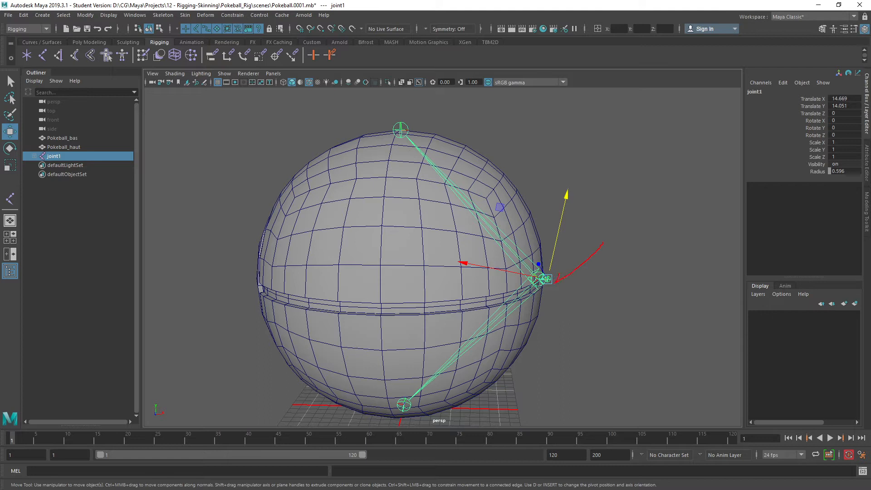
drag(555, 287, 511, 384)
key(Escape)
mouse_move(518, 181)
alt+middle_down()
mouse_move(543, 179)
mouse_move(463, 167)
alt+middle_up()
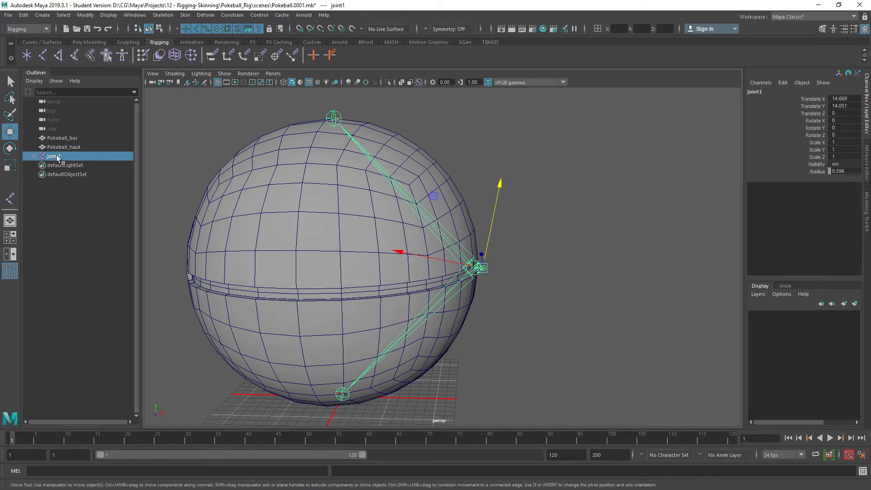
Expand the root joint's hierarchy in the Outliner to show both branches down to their end joints
click(34, 156)
click(40, 165)
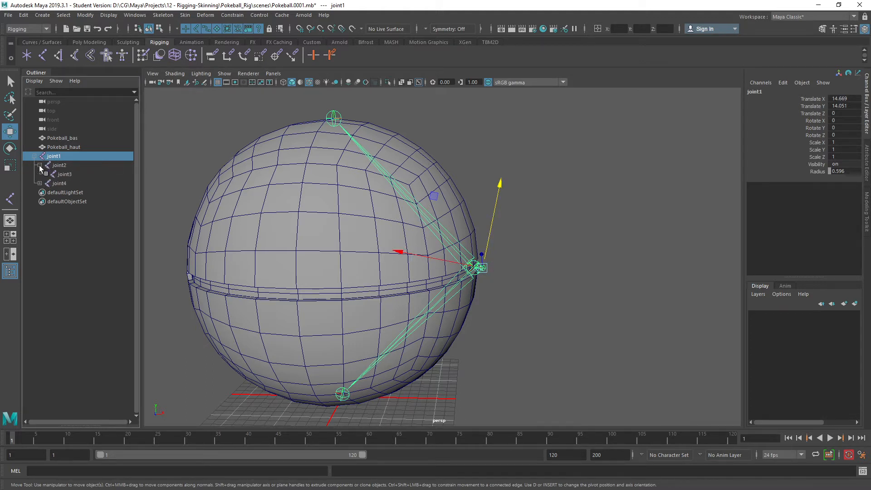
click(40, 183)
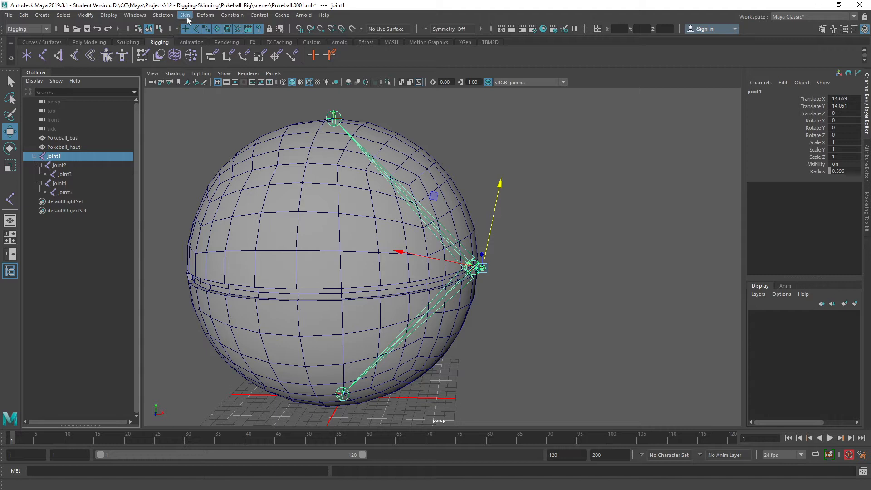
Reset the Orient Joint options to their defaults and apply them to the root joint and all its children
click(163, 15)
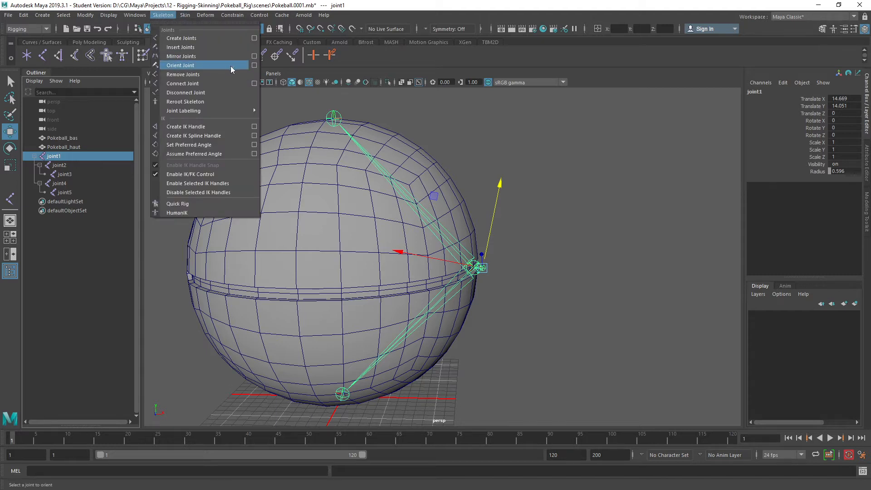
click(255, 66)
drag(630, 154, 619, 164)
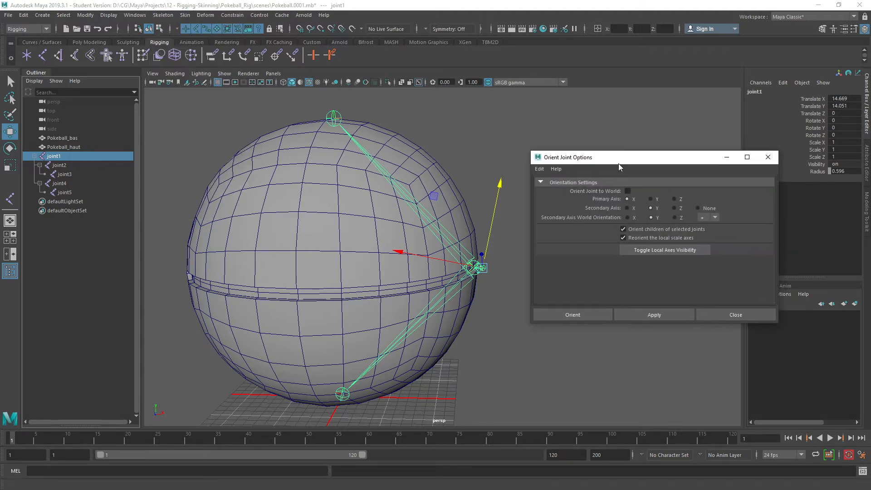
click(540, 171)
click(560, 189)
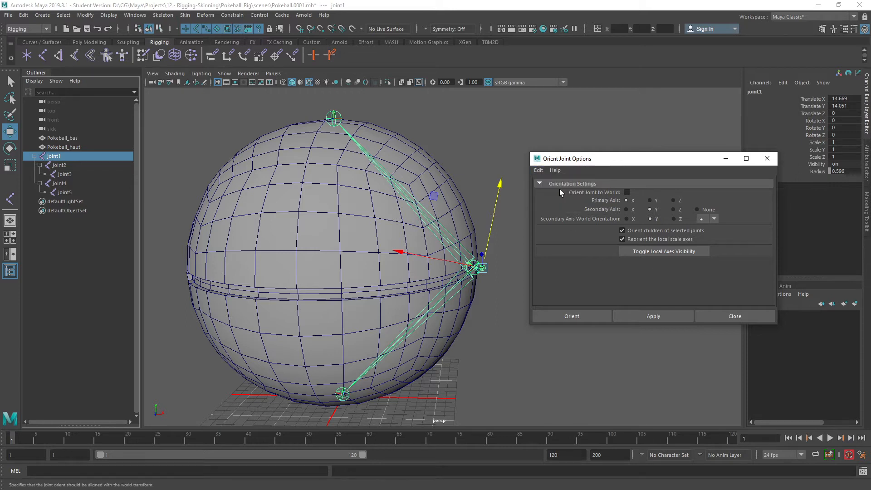
click(655, 317)
Examine the axis orientation of the root joint and the upper and lower hinge joints
scroll(433, 253, up, 4)
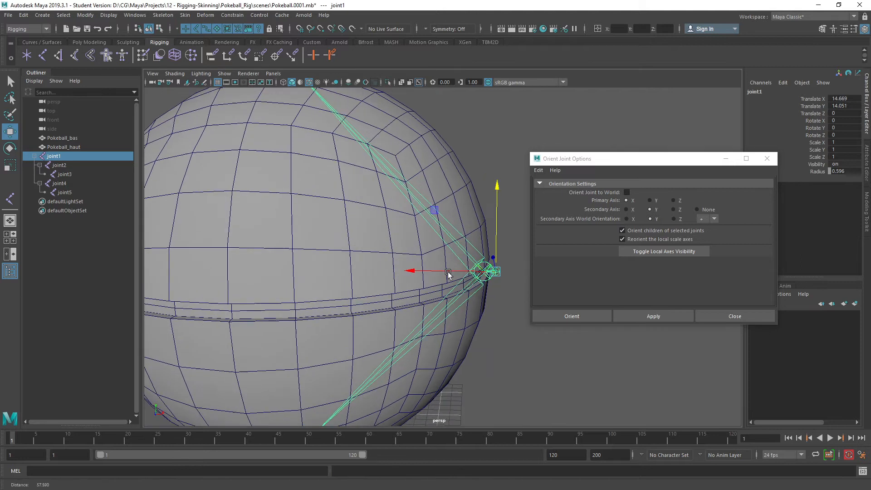
scroll(467, 260, up, 5)
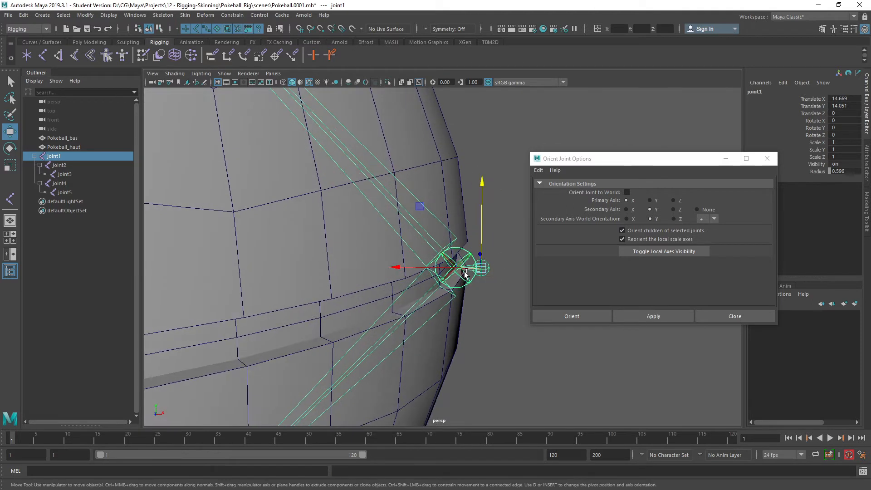
scroll(479, 276, up, 2)
scroll(442, 262, up, 3)
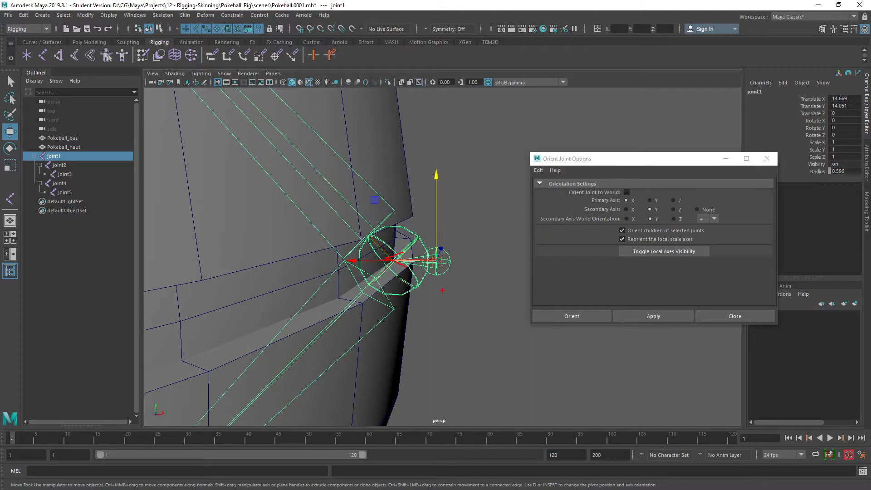
scroll(409, 237, down, 5)
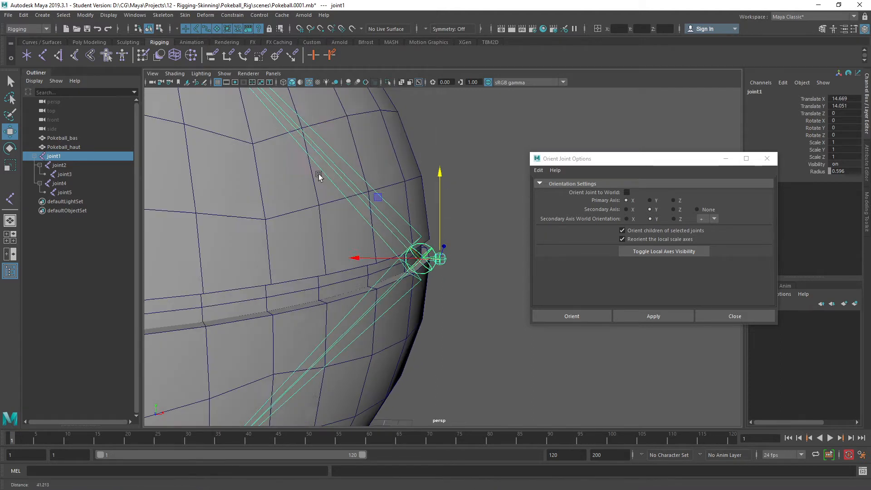
click(351, 184)
scroll(401, 203, down, 5)
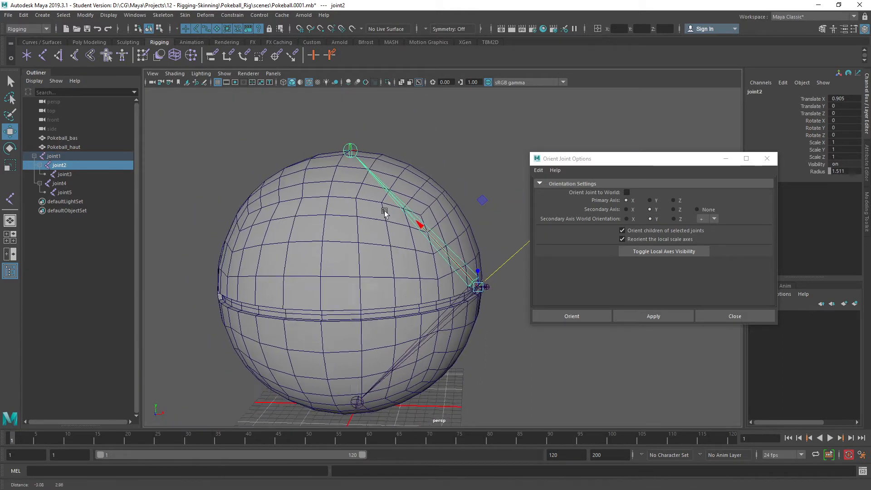
mouse_move(411, 249)
alt+mouse_down()
mouse_move(405, 253)
mouse_move(345, 173)
alt+mouse_up()
mouse_move(449, 311)
alt+mouse_down()
mouse_move(450, 259)
mouse_move(453, 268)
mouse_move(388, 307)
alt+mouse_up()
click(445, 275)
key(Escape)
alt+drag(447, 182, 443, 199)
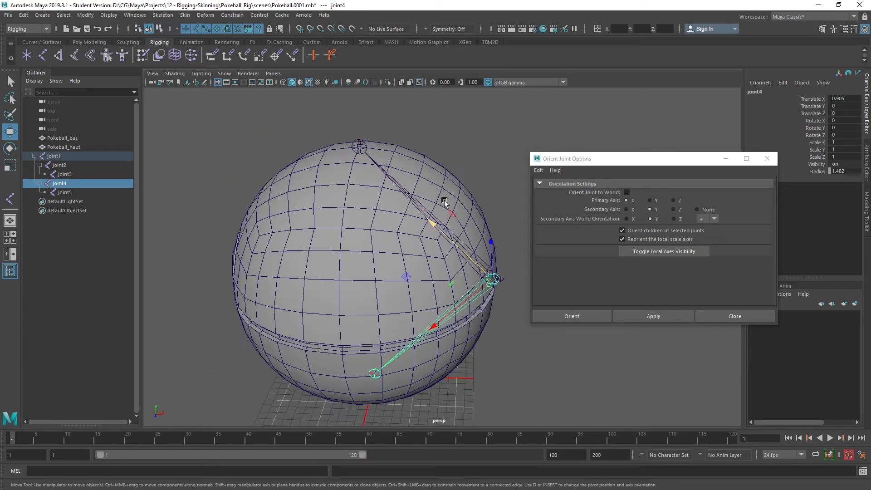
Orient the upper chain's end joint with Orient Joint to World enabled
click(357, 135)
click(357, 143)
alt+middle_drag(386, 161, 392, 198)
alt+drag(360, 206, 363, 195)
alt+right_drag(321, 195, 365, 192)
alt+middle_drag(381, 191, 392, 210)
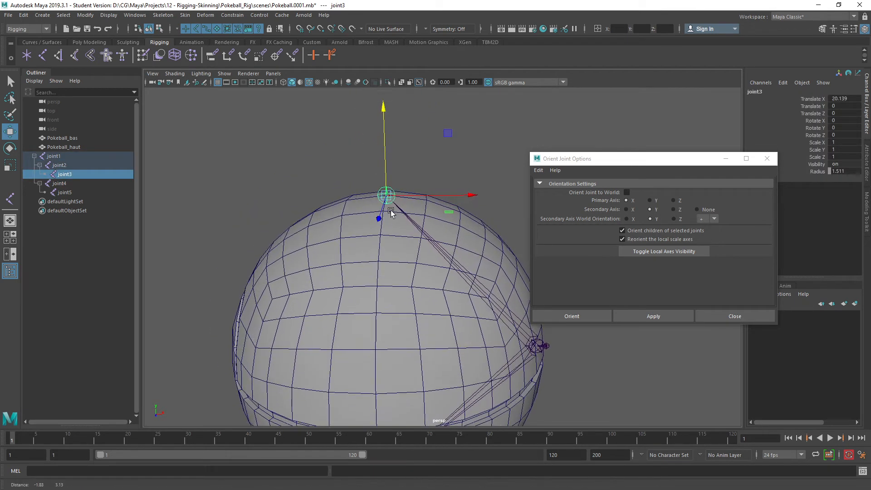
drag(384, 190, 331, 130)
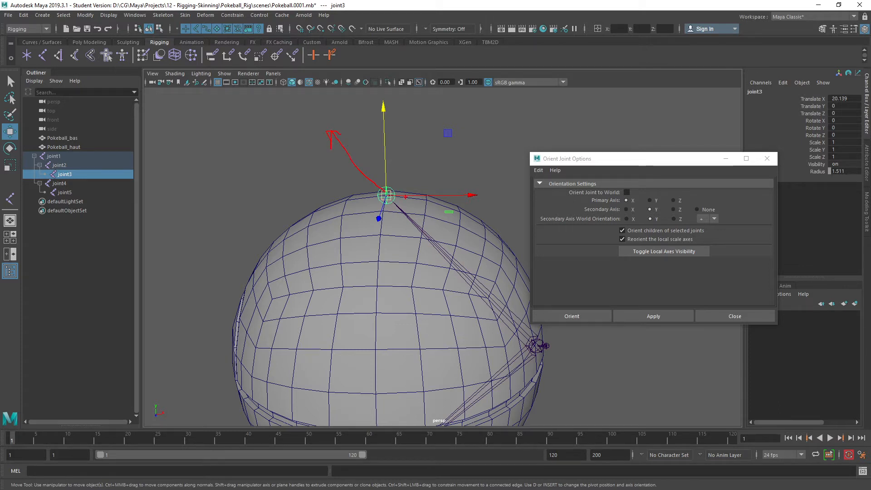
key(Escape)
mouse_move(401, 207)
alt+mouse_down()
mouse_move(386, 201)
mouse_move(393, 208)
alt+mouse_up()
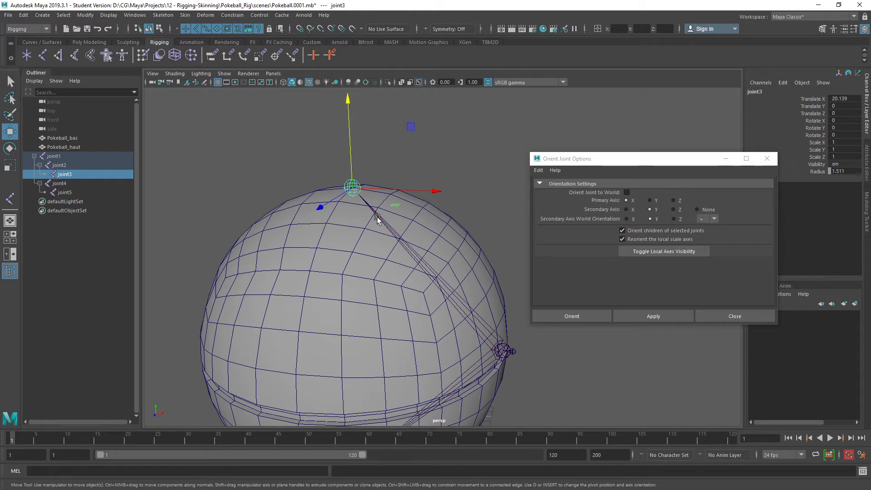
click(627, 192)
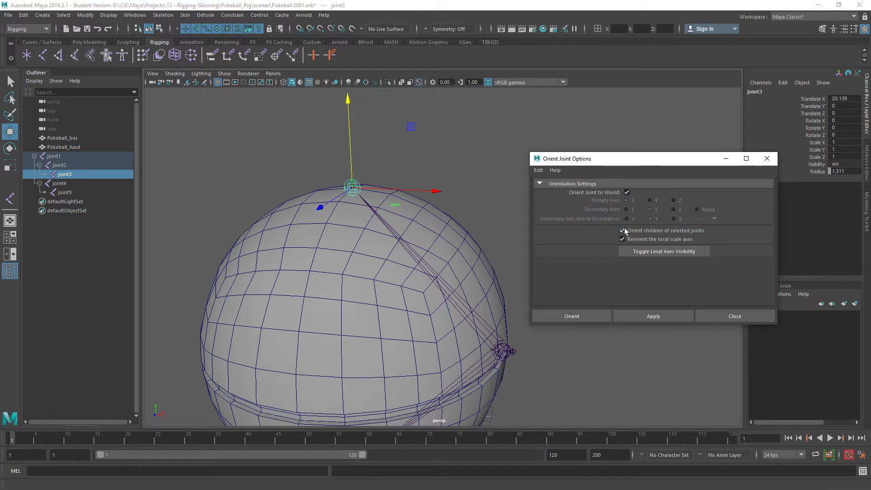
click(654, 315)
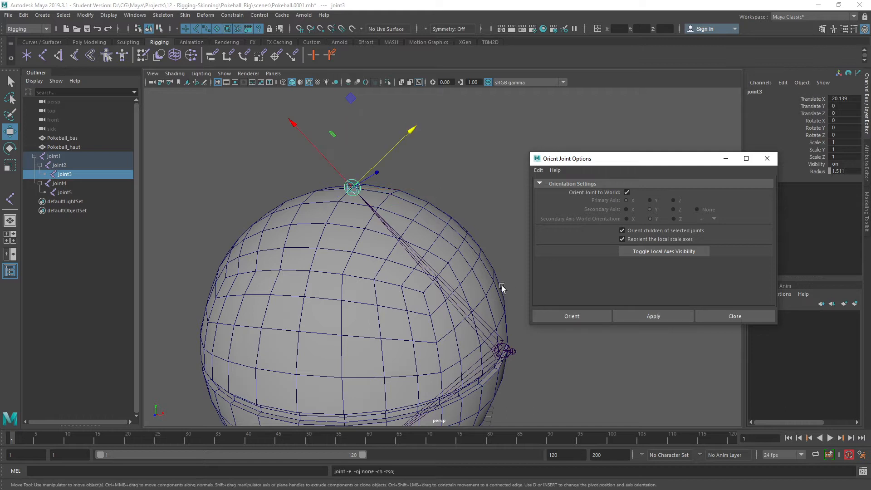
Apply the same Orient Joint to World setting to the lower chain's end joint
alt+middle_drag(501, 288, 492, 67)
click(403, 243)
mouse_move(403, 243)
alt+mouse_down()
mouse_move(432, 254)
mouse_move(411, 238)
alt+mouse_up()
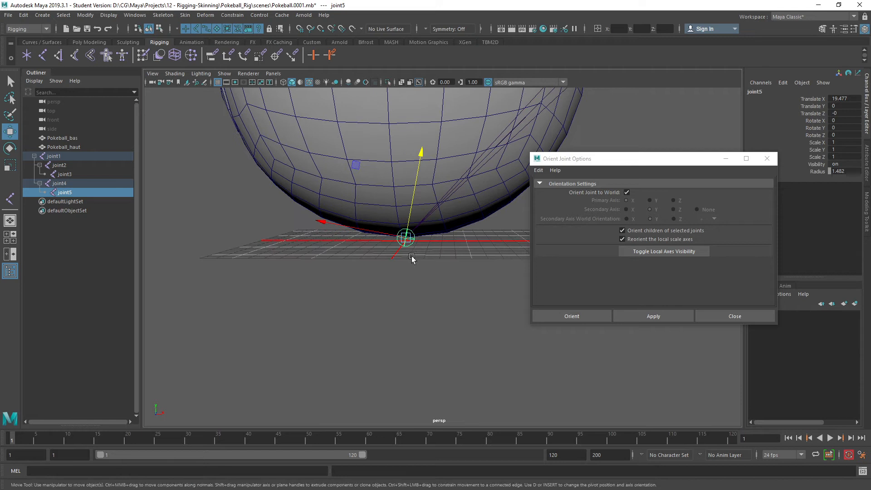
click(642, 314)
Reset the Orient Joint options to their defaults and close the dialog
click(538, 172)
click(556, 189)
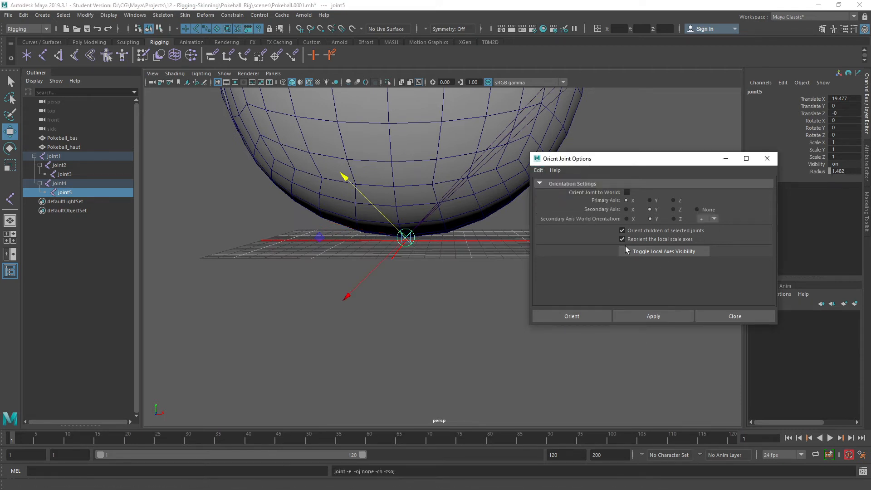
click(733, 316)
key(a)
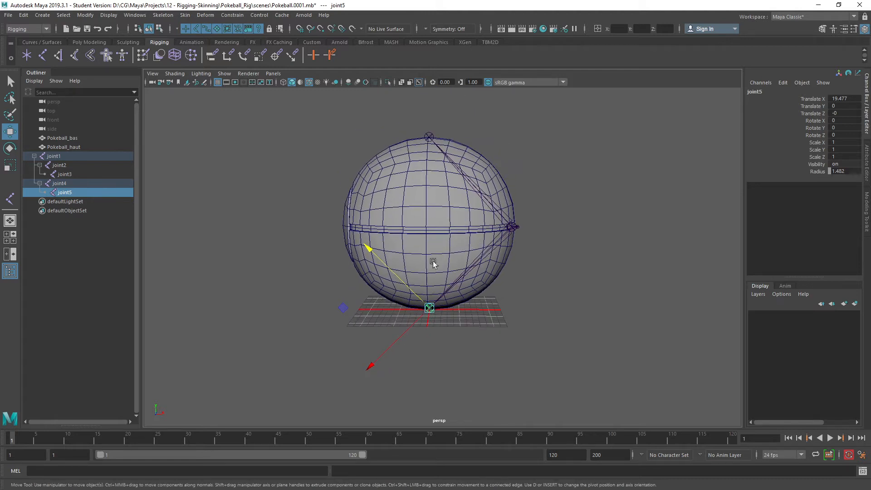
alt+middle_drag(457, 176, 457, 185)
alt+right_drag(389, 189, 449, 183)
alt+middle_drag(449, 183, 447, 226)
alt+drag(429, 219, 448, 202)
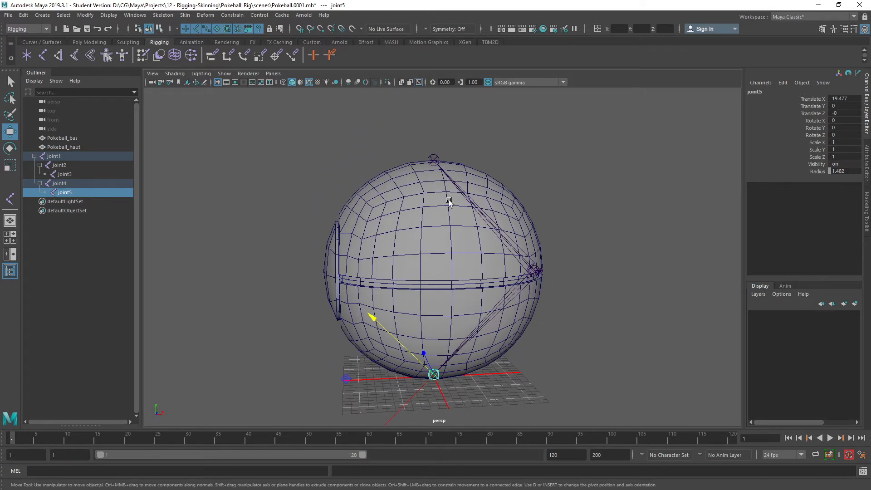
Examine the axis orientation of both end joints and of the upper hinge joint
shift+click(433, 159)
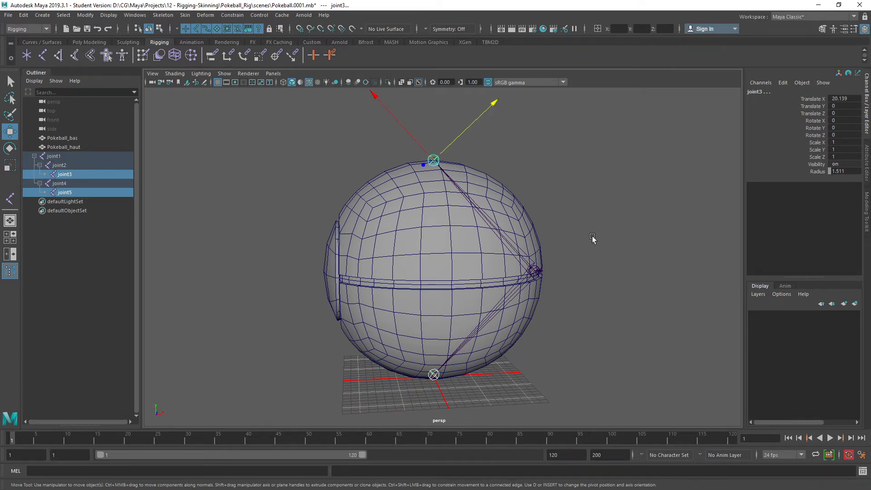
click(568, 246)
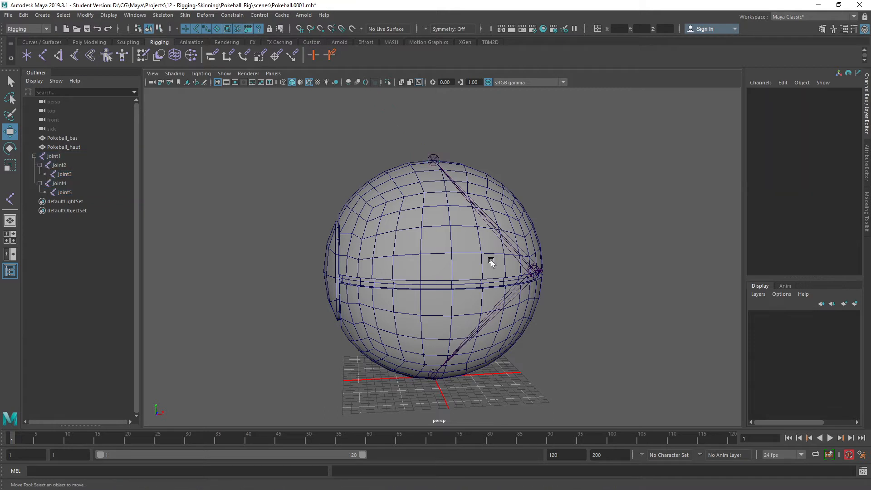
alt+drag(490, 266, 479, 264)
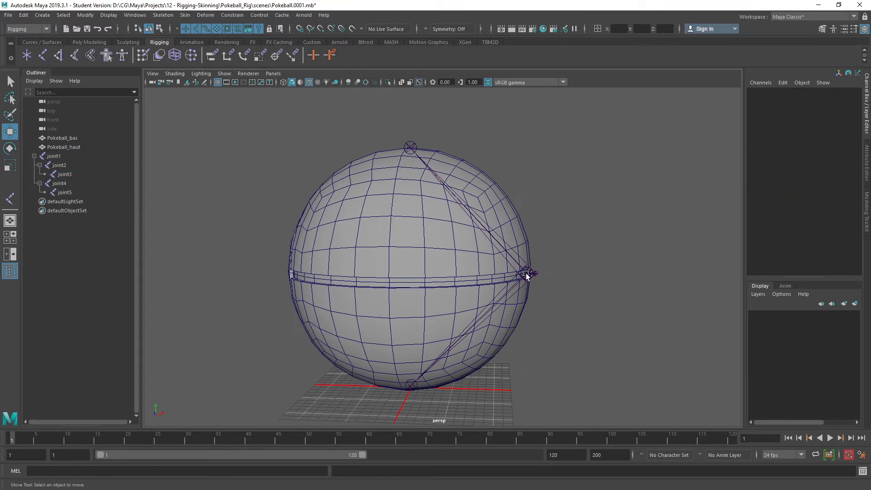
click(525, 271)
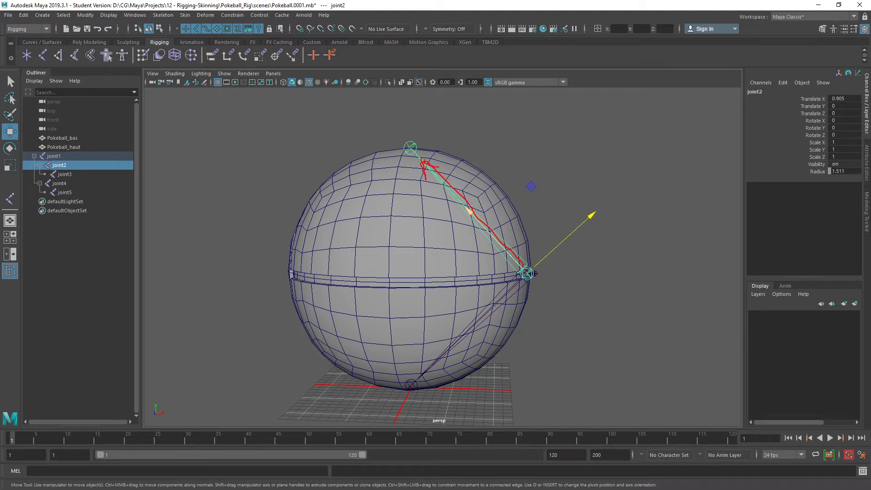
mouse_move(560, 295)
alt+mouse_down()
mouse_move(553, 296)
mouse_move(563, 296)
alt+mouse_up()
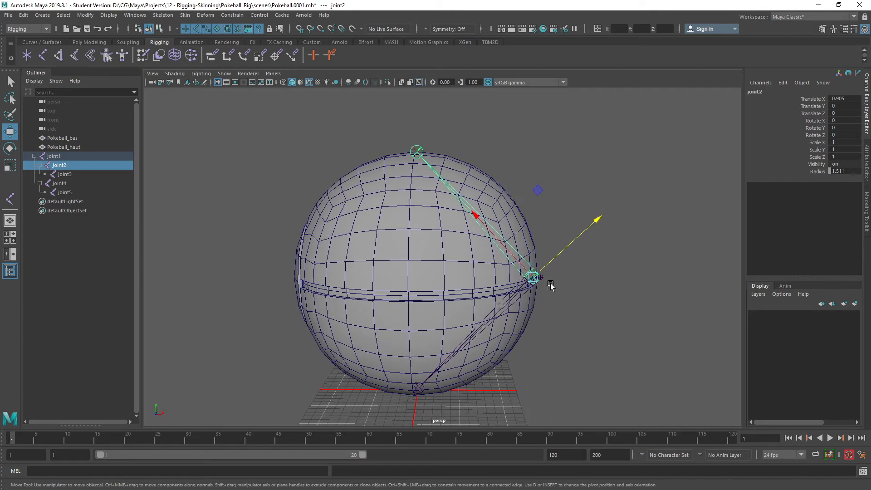
Rename the root joint of the skeleton as Root_Pokeball
key(Up)
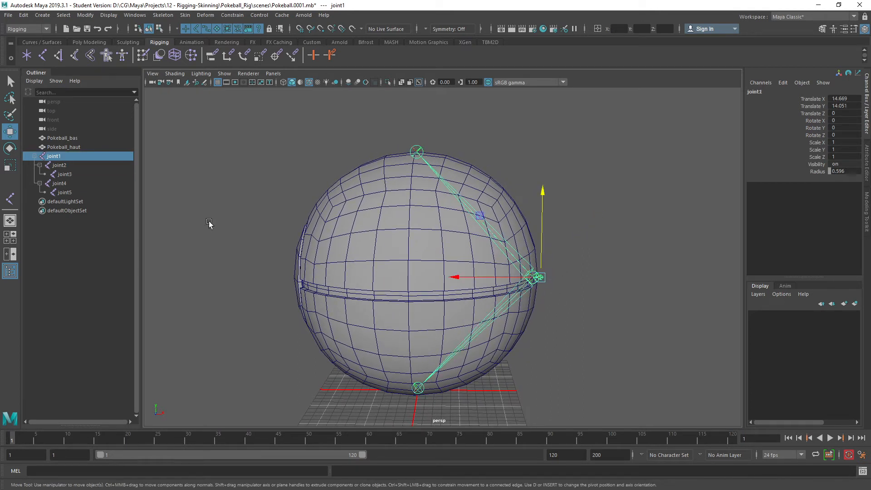
double_click(63, 156)
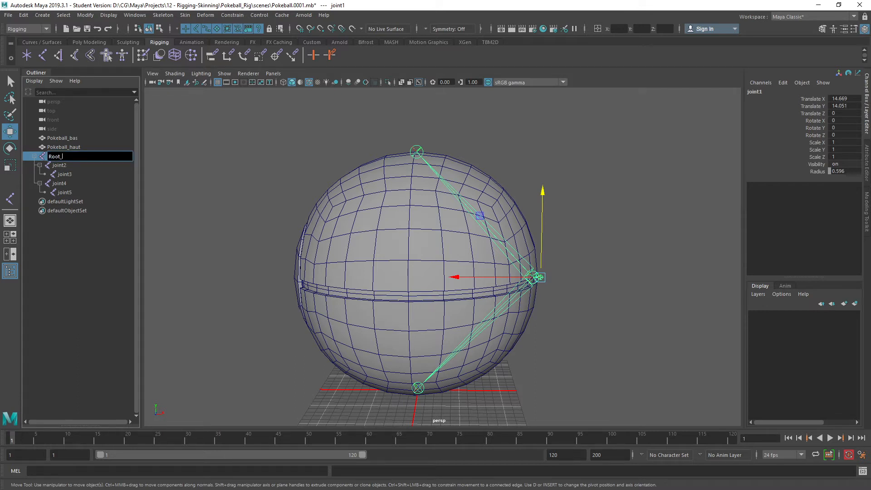
text(Root_Pokeball)
key(Return)
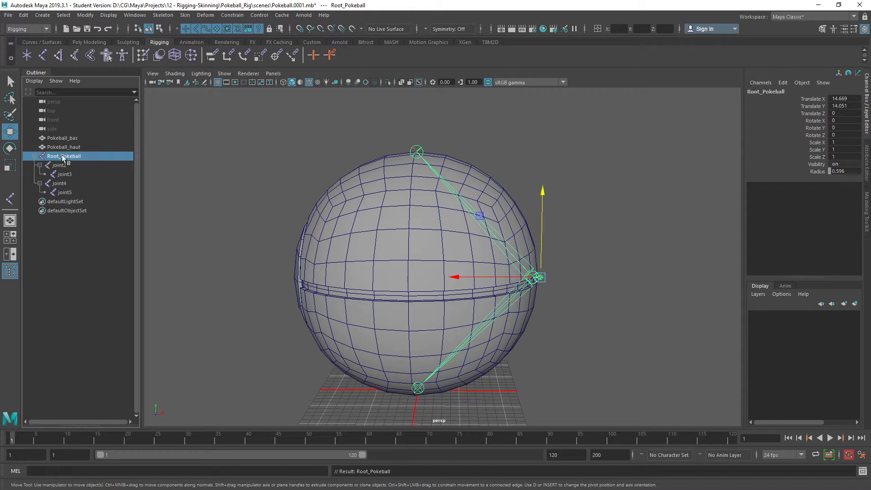
Rename the upper hinge joint as J_haut and its end joint as J_haut_ter
double_click(61, 165)
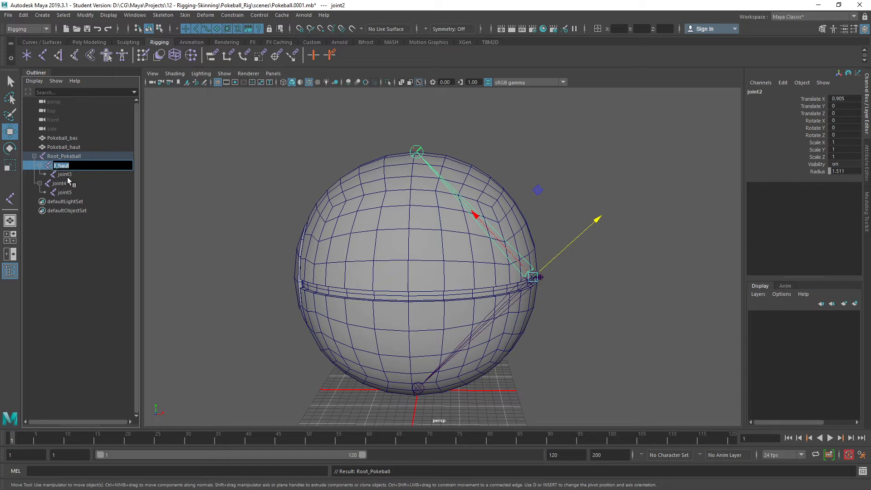
double_click(67, 175)
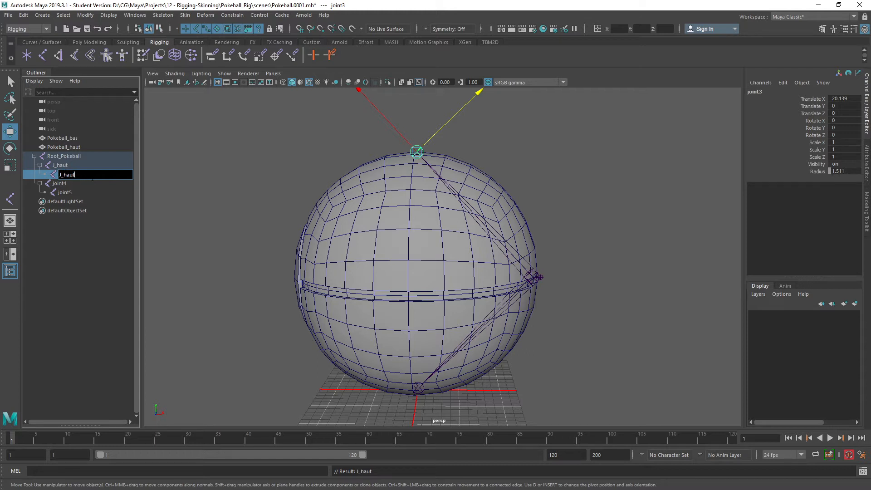
key(Return)
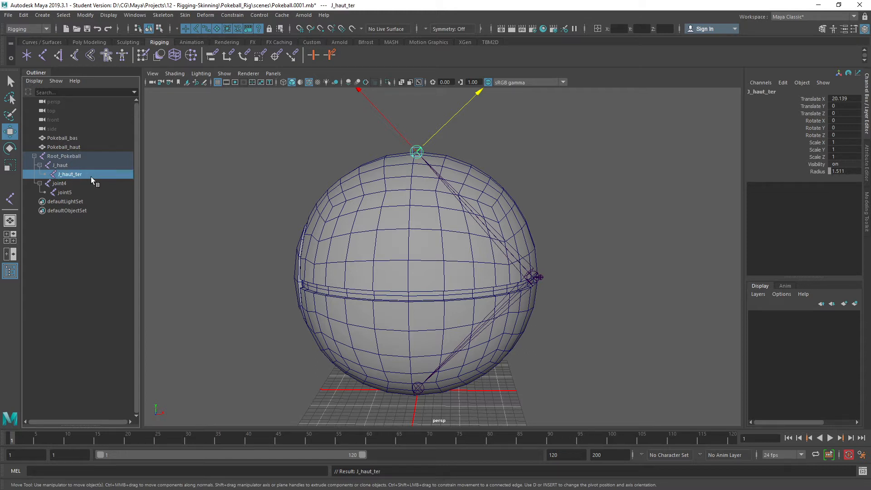
Rename the lower hinge joint as J_bas and its end joint as J_bas_ter
double_click(86, 184)
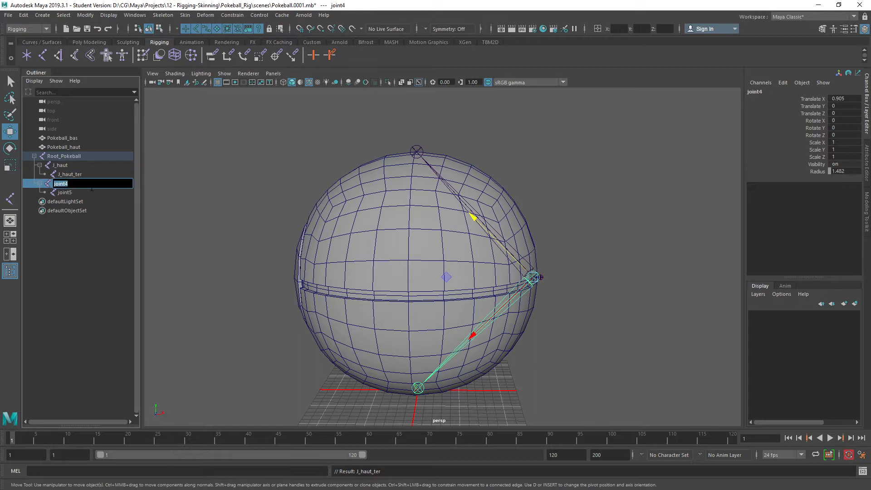
key(Return)
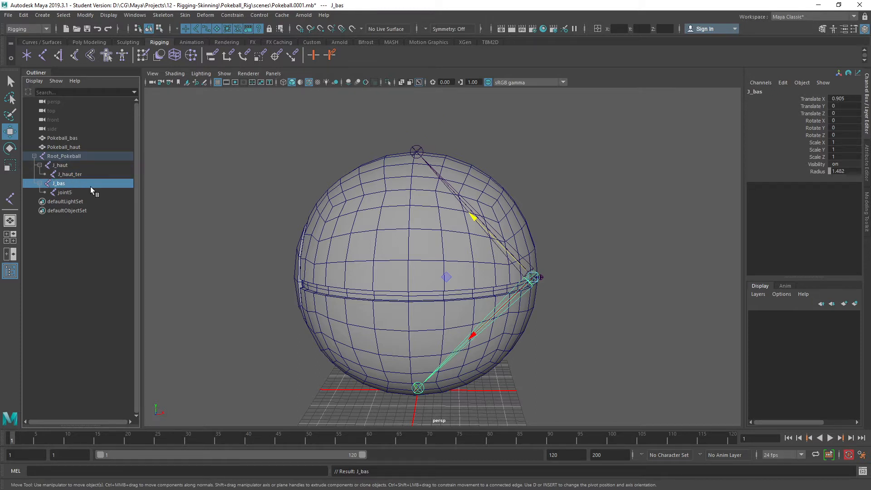
double_click(89, 186)
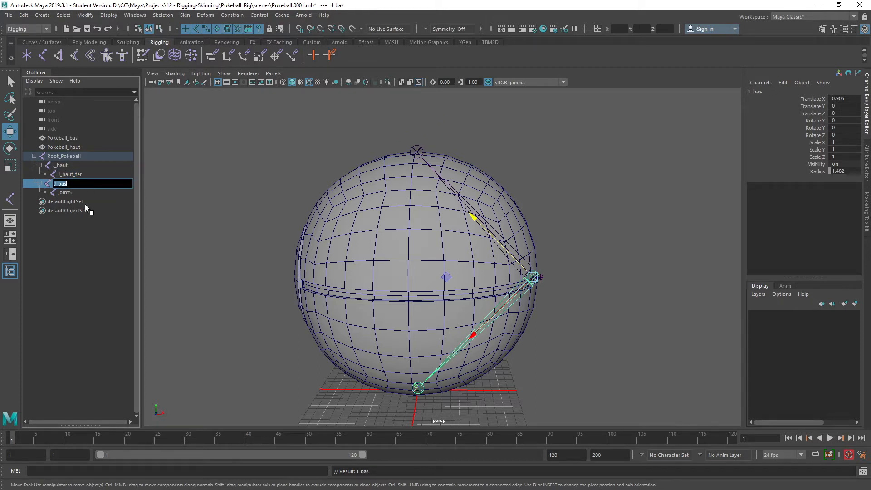
double_click(65, 194)
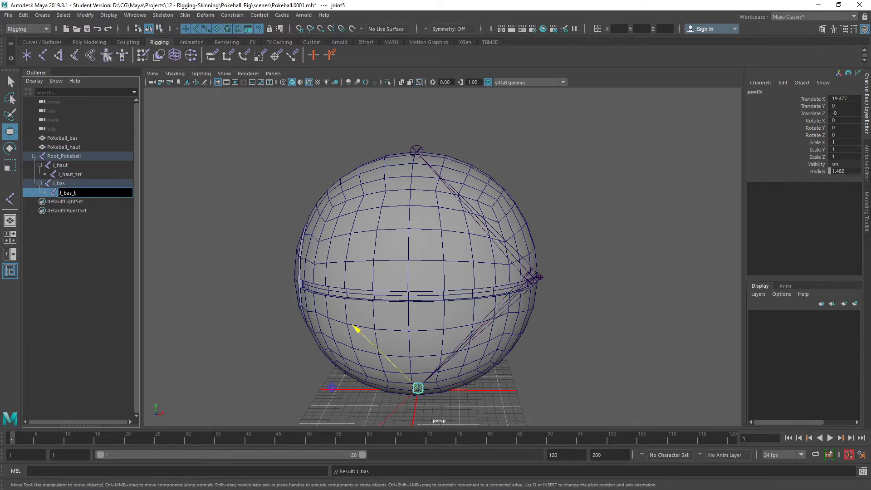
Test the upper hinge joint by rotating it, then undo the rotation and clear the selection
click(544, 279)
mouse_move(570, 291)
alt+mouse_down()
mouse_move(499, 273)
mouse_move(545, 277)
mouse_move(520, 284)
mouse_move(510, 278)
mouse_move(563, 286)
mouse_move(555, 288)
alt+mouse_up()
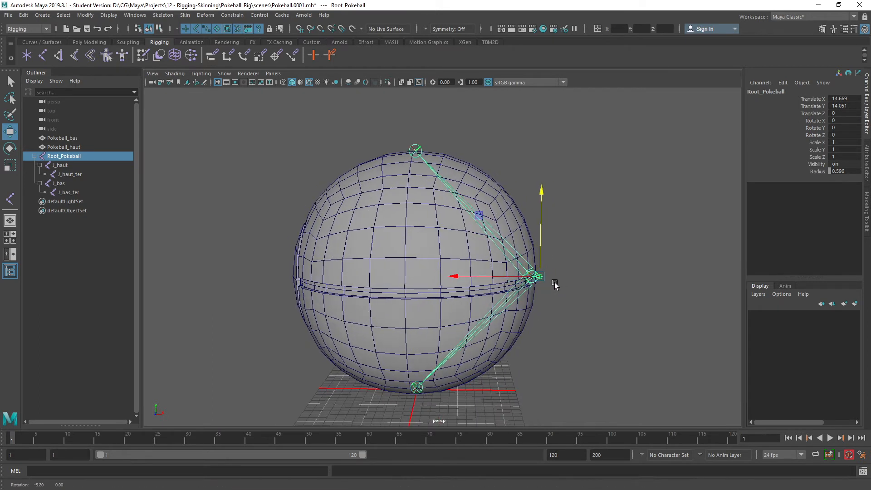
click(521, 245)
key(e)
drag(490, 207, 519, 219)
key(ctrl+z)
click(659, 360)
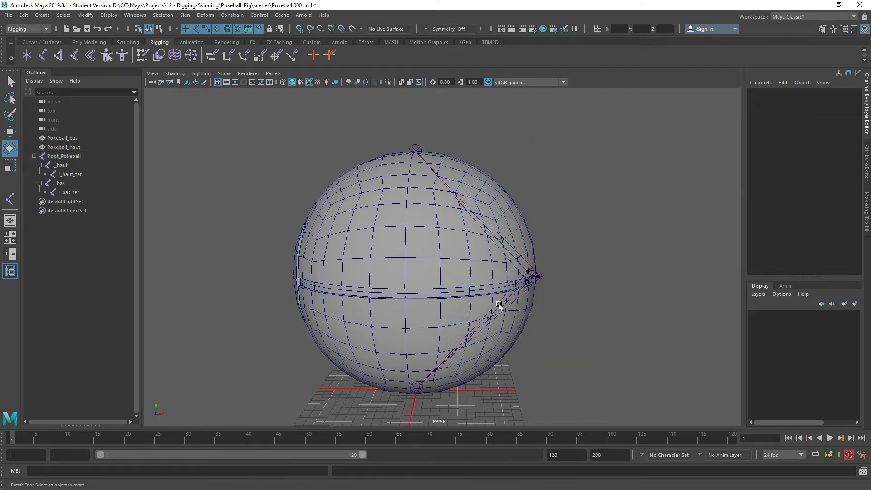
Test the lower hinge joint by rotating it, then undo the rotation and clear the selection
click(499, 305)
drag(498, 206, 482, 239)
key(ctrl+z)
click(555, 168)
alt+drag(530, 270, 553, 275)
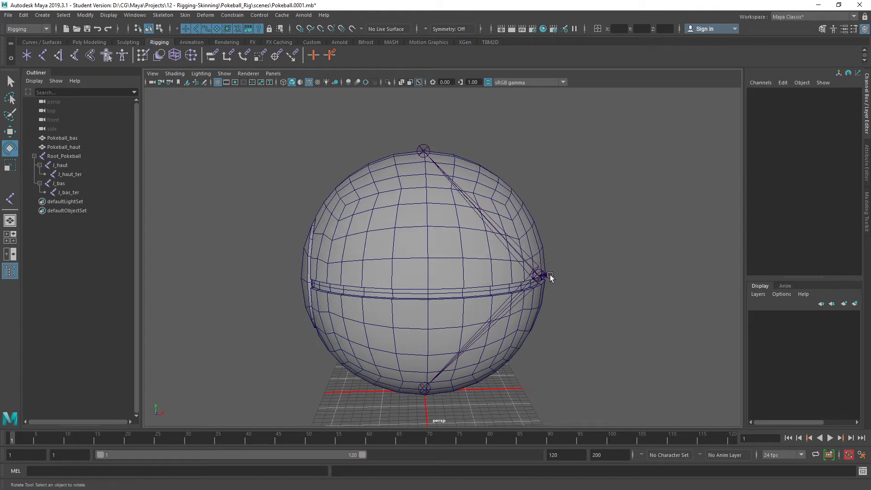
Test the root joint by rotating the whole skeleton, then undo the rotation and clear the selection
click(549, 276)
drag(549, 278, 495, 245)
key(ctrl+z)
click(389, 249)
alt+drag(389, 250, 416, 225)
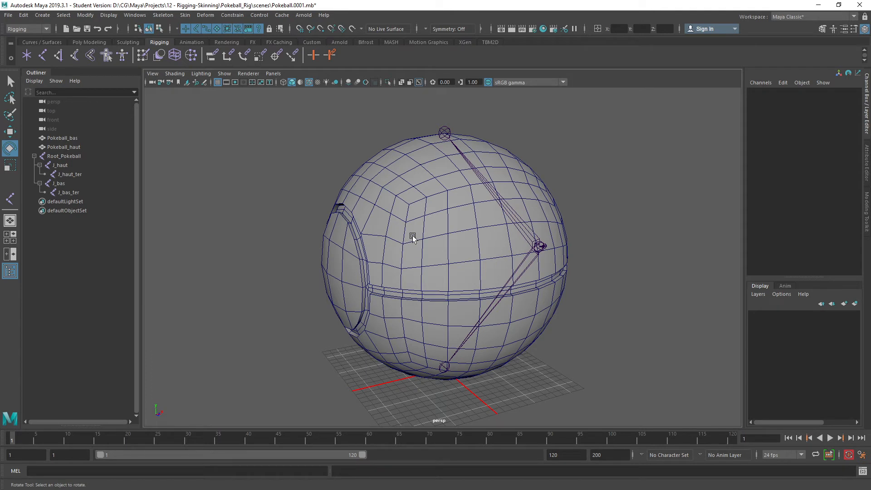
Bind the Pokeball_haut and Pokeball_bas meshes to the Root_Pokeball skeleton with Bind Skin
click(72, 155)
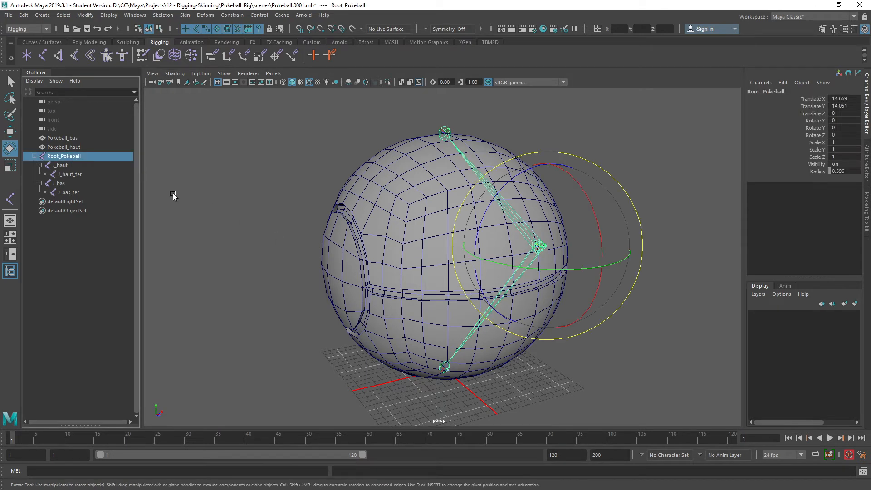
alt+drag(387, 260, 380, 253)
shift+click(398, 244)
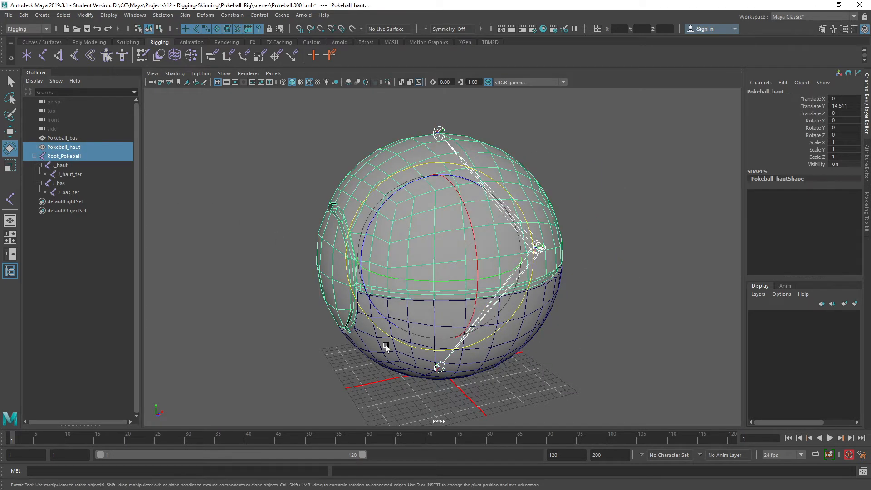
shift+click(387, 347)
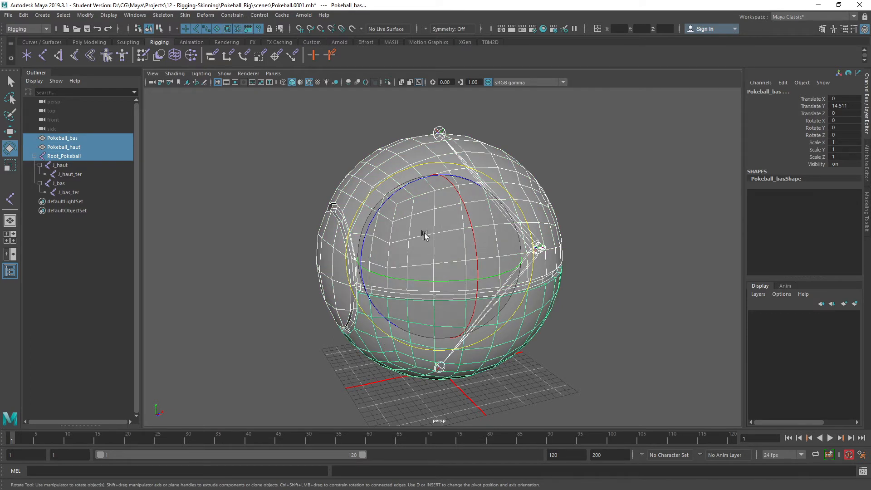
click(184, 16)
click(205, 38)
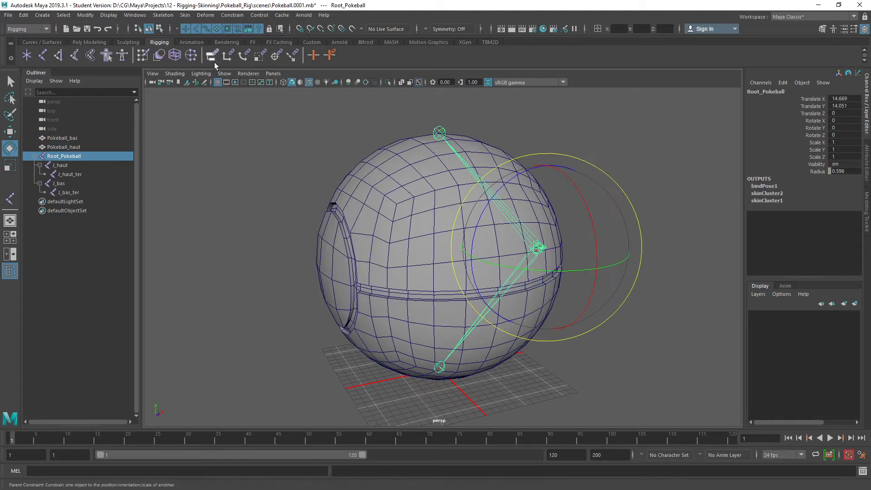
Rotate the upper hinge joint to test how the bound meshes deform, and undo the rotation
click(494, 135)
click(508, 211)
drag(508, 218, 525, 195)
key(ctrl+z)
Select the Pokeball_haut mesh and open the Paint Skin Weights tool settings for it
click(422, 195)
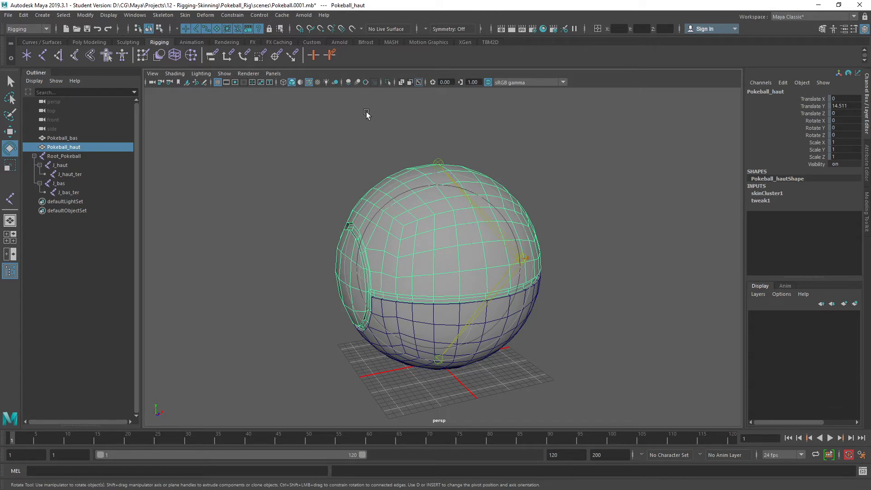
alt+drag(342, 192, 327, 167)
click(327, 167)
click(366, 201)
alt+drag(309, 200, 321, 191)
scroll(321, 192, up, 2)
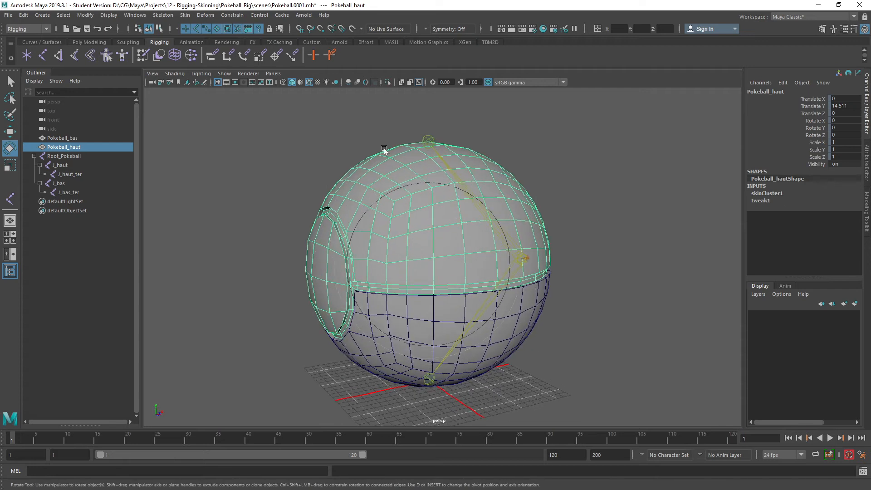
click(187, 16)
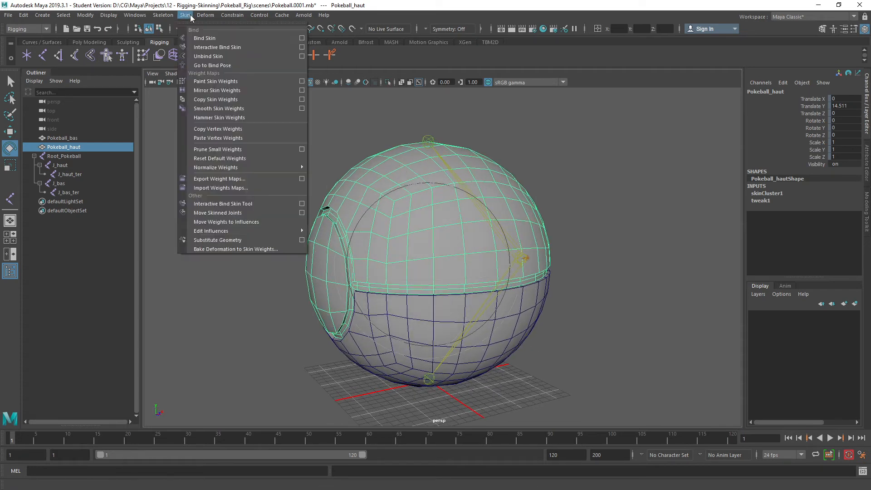
click(303, 82)
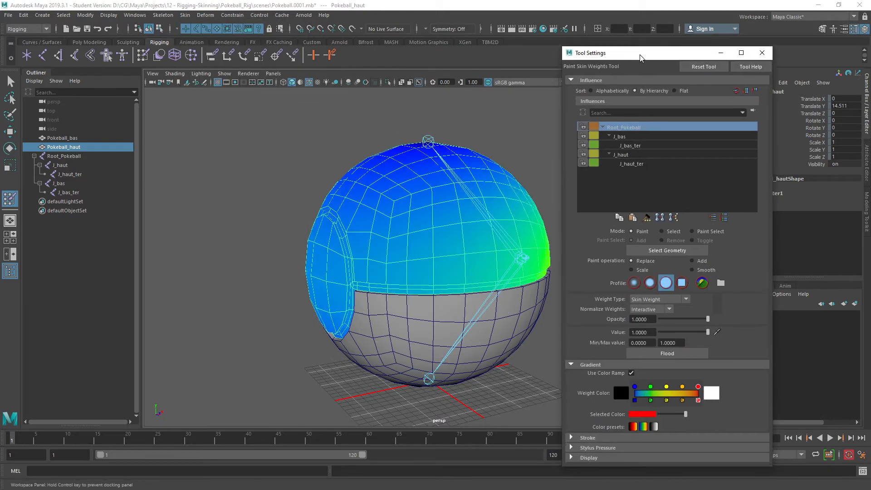
Choose J_haut as the influence and flood the whole Pokeball_haut mesh with a Replace weight of 1
alt+right_drag(468, 155, 434, 157)
alt+middle_drag(434, 157, 319, 161)
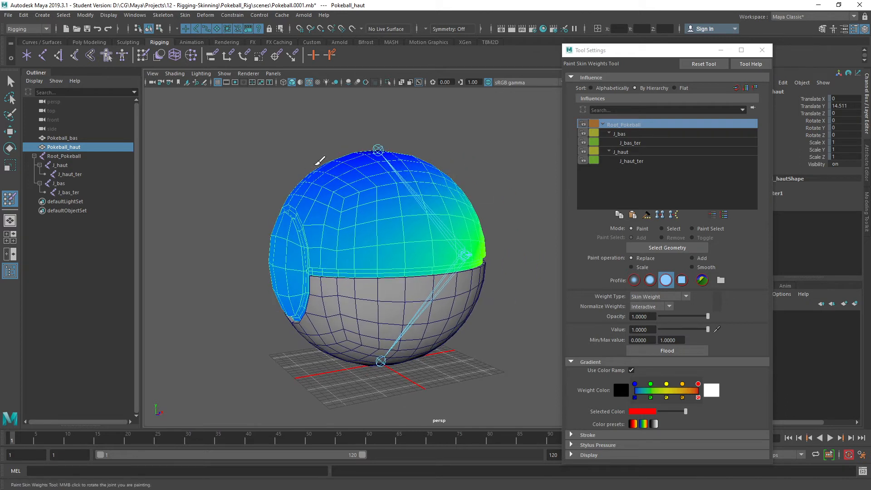
alt+right_drag(319, 162, 339, 167)
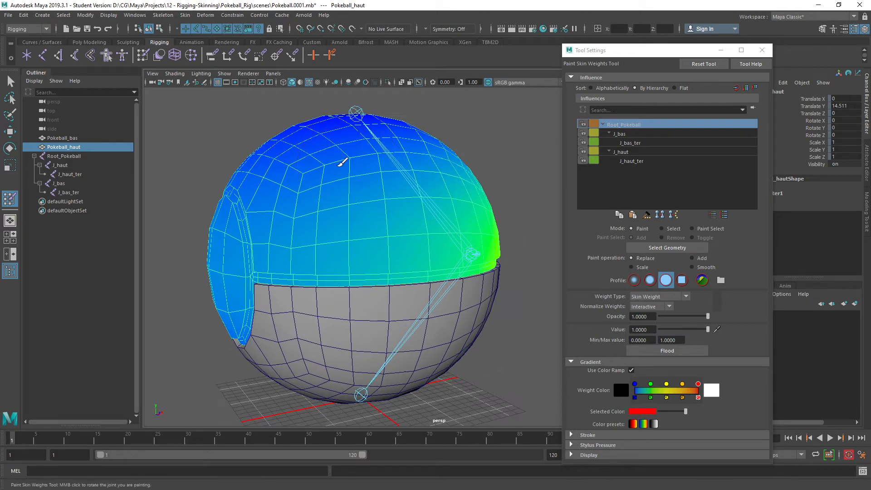
alt+middle_drag(371, 167, 389, 175)
alt+drag(393, 177, 386, 188)
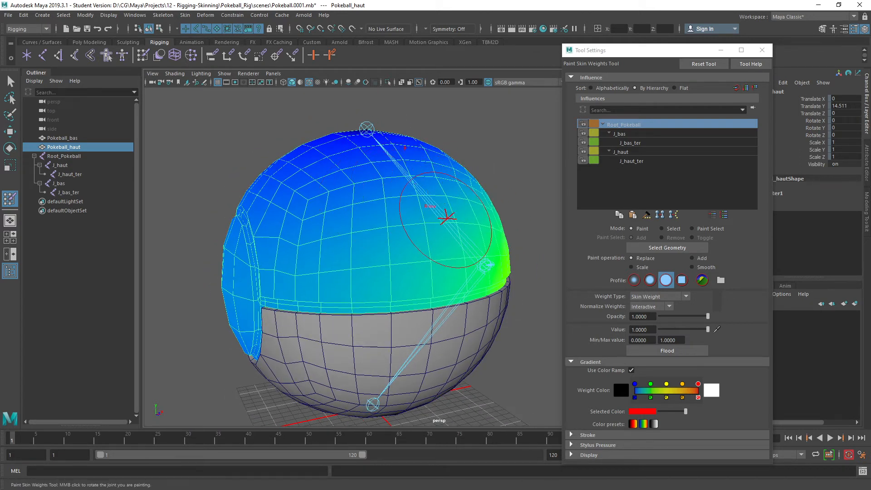
key(Escape)
right_click(436, 208)
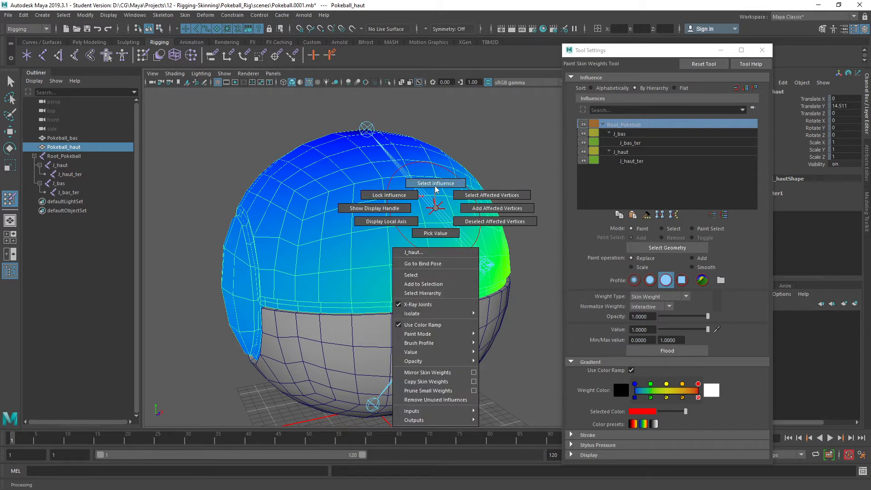
click(436, 187)
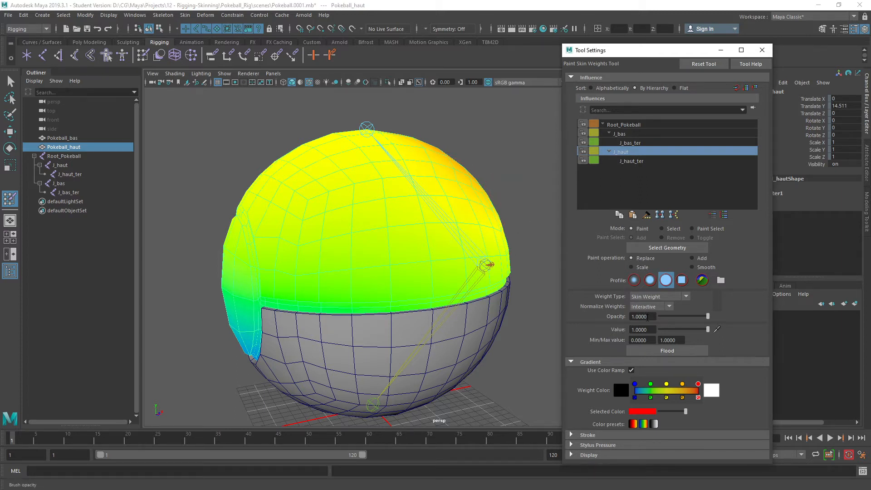
click(664, 352)
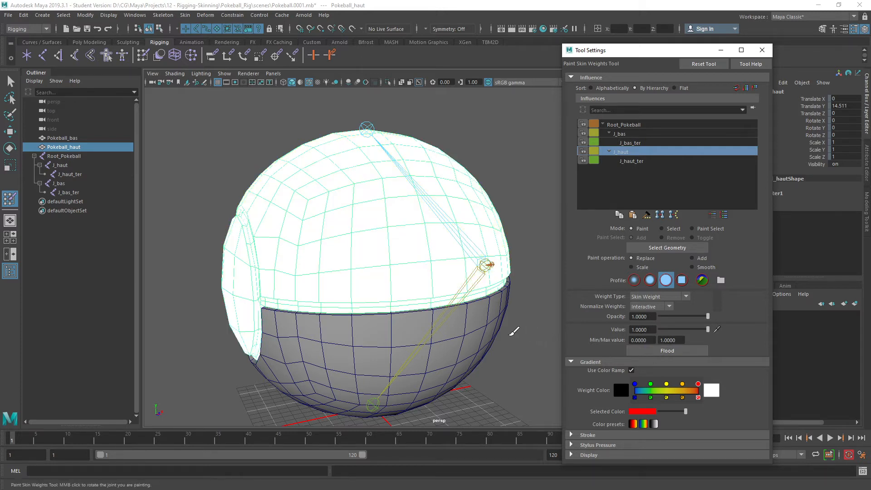
Select the Pokeball_bas mesh, choose J_bas as the influence and flood the whole mesh with a Replace weight of 1
click(71, 138)
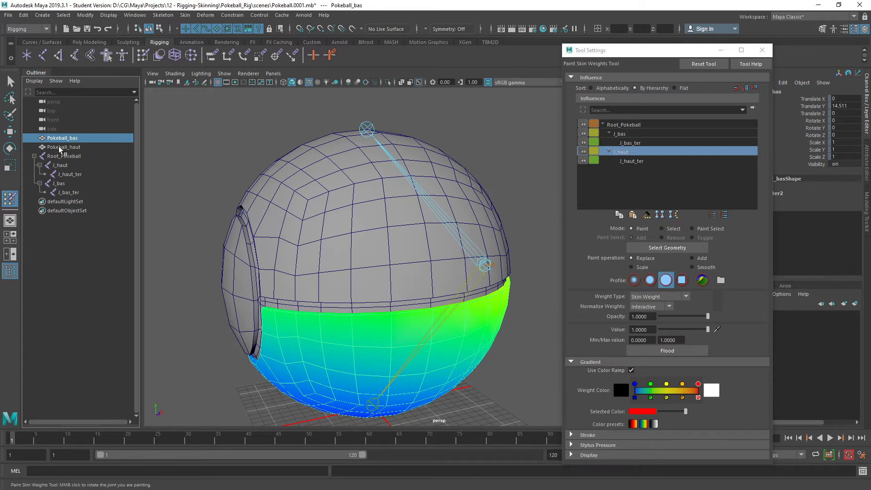
alt+middle_drag(365, 320, 374, 281)
alt+drag(374, 282, 401, 256)
alt+middle_drag(401, 255, 393, 262)
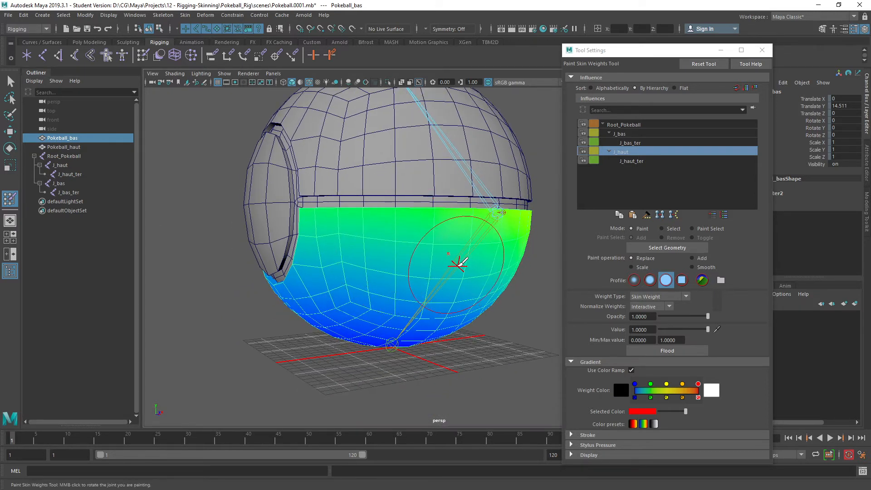
right_click(455, 268)
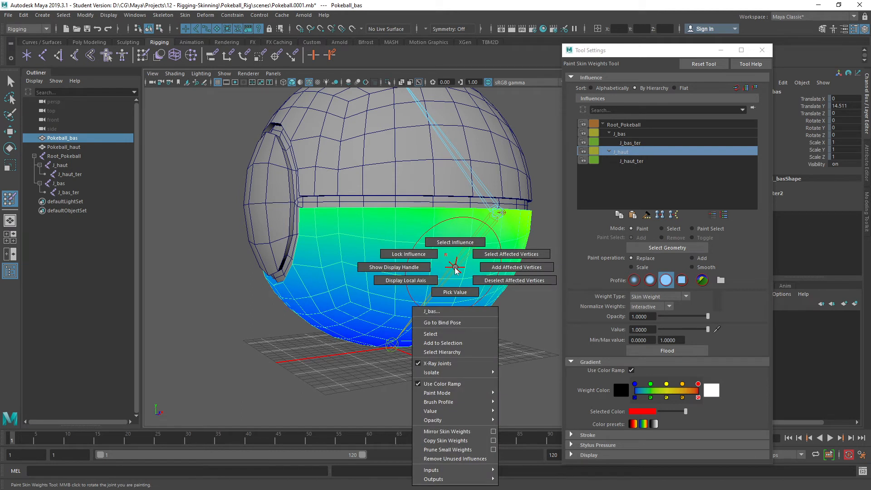
click(456, 243)
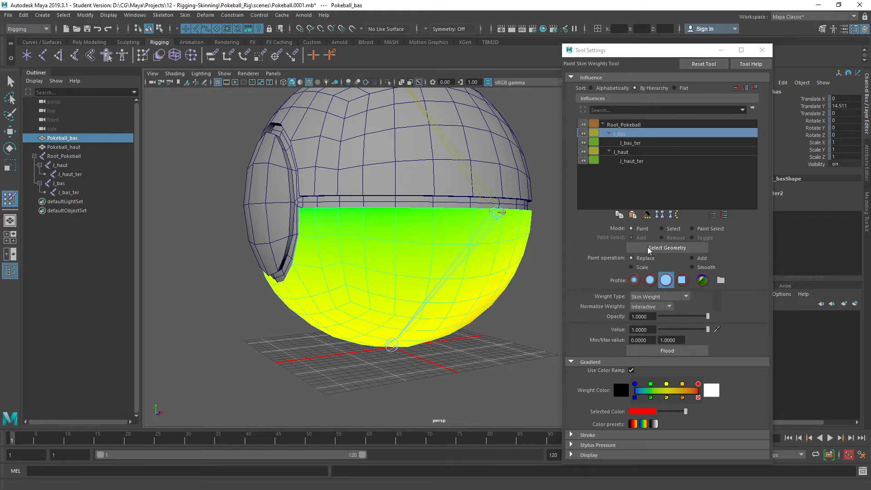
click(666, 351)
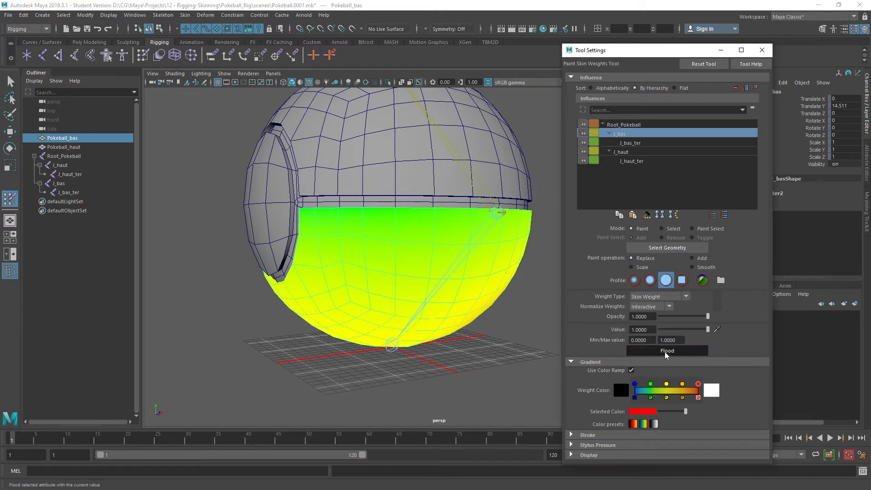
click(762, 50)
Rotate J_haut about Z to test how the upper half opens, and undo each test rotation
key(w)
alt+drag(527, 200, 498, 272)
click(471, 274)
key(e)
drag(460, 225, 530, 214)
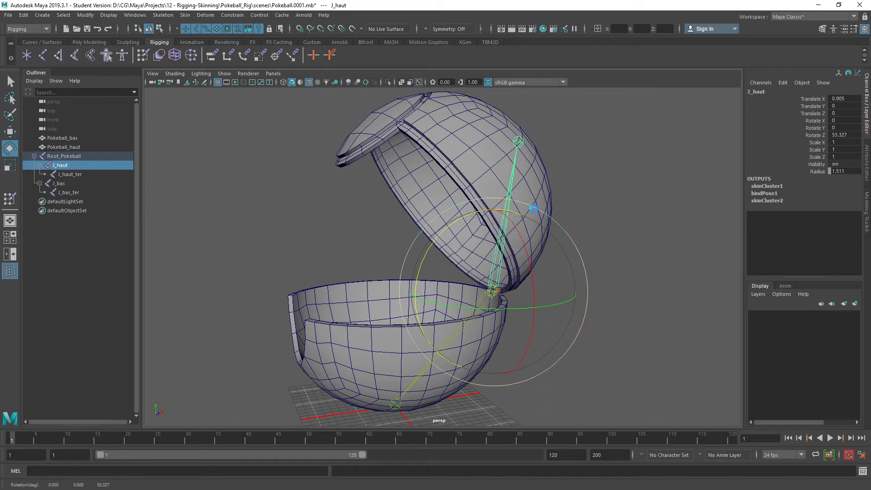
key(ctrl+z)
alt+middle_drag(545, 183, 562, 159)
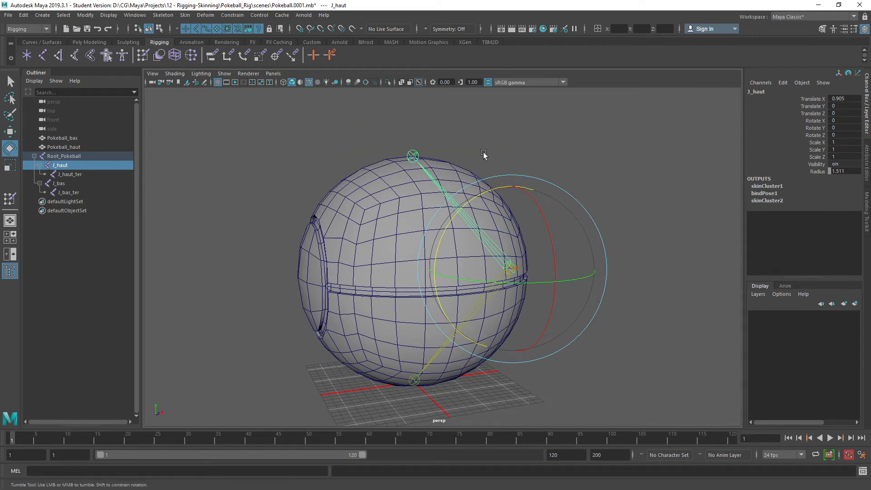
alt+drag(488, 156, 484, 144)
drag(463, 197, 517, 176)
key(ctrl+z)
Rotate J_bas to test the movement of the lower half, undo the rotation and clear the selection
click(533, 268)
click(486, 285)
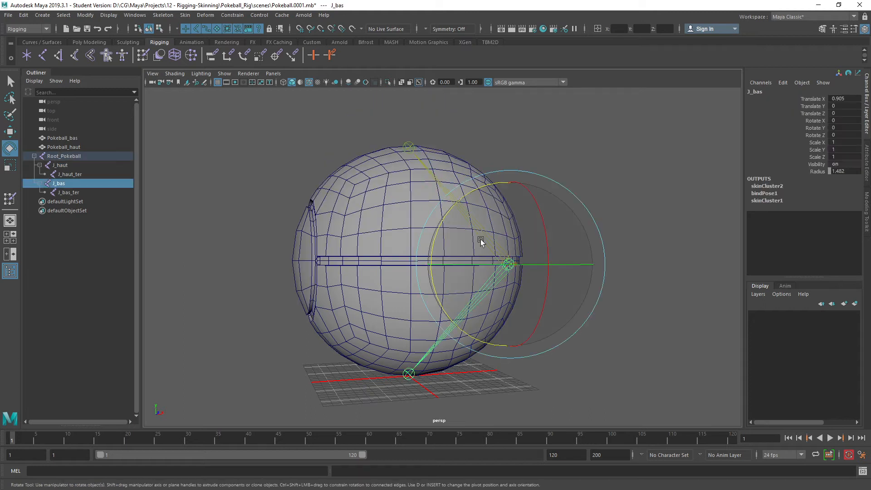
drag(463, 204, 428, 301)
key(ctrl+z)
click(525, 269)
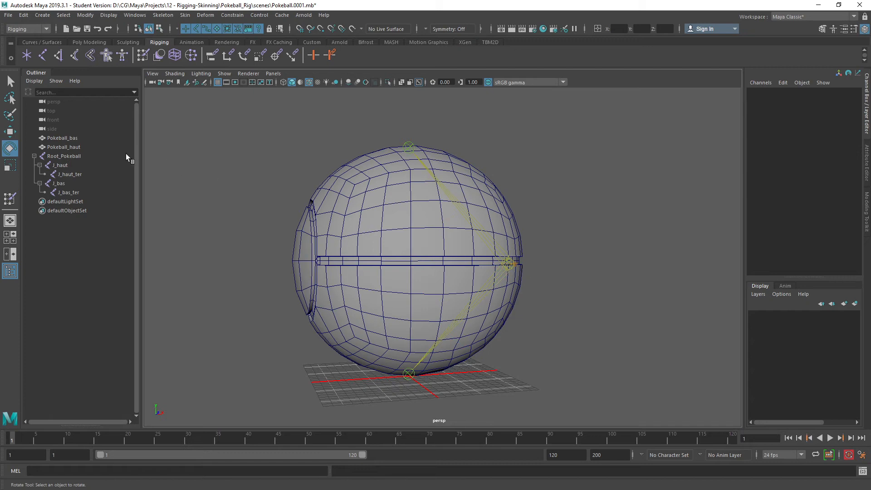
Rotate Root_Pokeball to test that it moves the whole ball, and undo the rotation
click(65, 157)
drag(488, 207, 452, 261)
key(ctrl+z)
Examine the Root_Pokeball joint at the hinge and the joint at the base of the ball up close
alt+right_drag(452, 261, 502, 263)
alt+middle_drag(543, 280, 515, 217)
alt+drag(516, 215, 473, 247)
alt+right_drag(472, 247, 546, 249)
key(ctrl+2)
drag(554, 238, 598, 181)
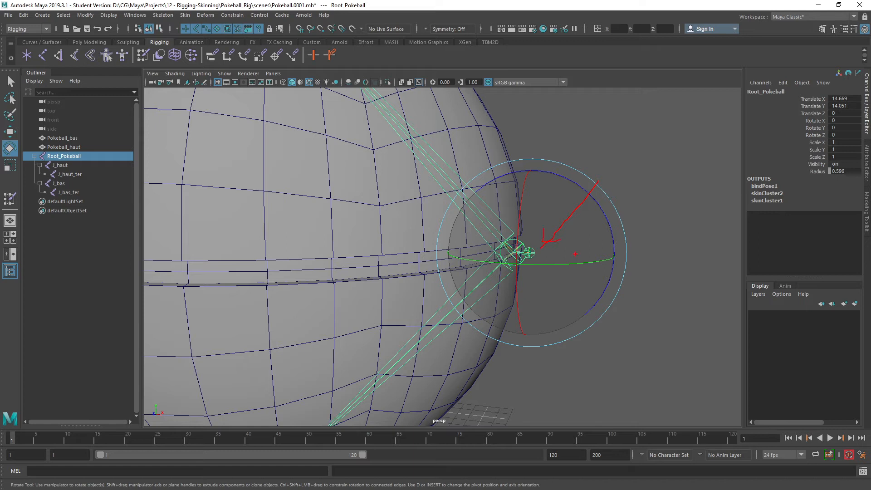
key(Escape)
mouse_move(526, 282)
alt+mouse_down()
mouse_move(573, 235)
mouse_move(578, 217)
alt+mouse_up()
alt+drag(506, 267, 460, 305)
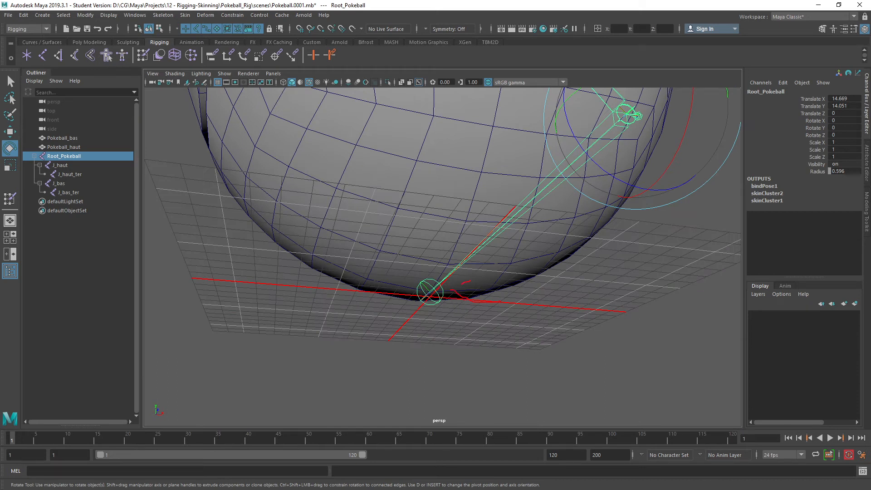
alt+right_drag(590, 218, 449, 193)
alt+drag(449, 192, 503, 232)
alt+middle_drag(503, 231, 454, 257)
alt+drag(454, 257, 472, 258)
Select J_haut, try rotating the upper half open once more and undo the rotation
key(w)
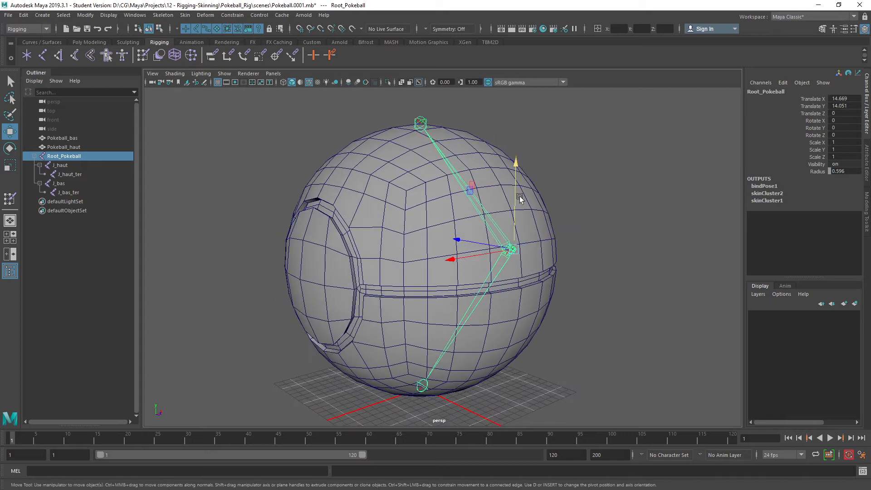
click(472, 210)
alt+drag(472, 211, 554, 217)
key(e)
drag(453, 226, 499, 209)
key(ctrl+z)
key(w)
Draw a closed, grid-snapped arrow outline on the ground in front of the ball with the EP Curve Tool
alt+drag(433, 237, 456, 235)
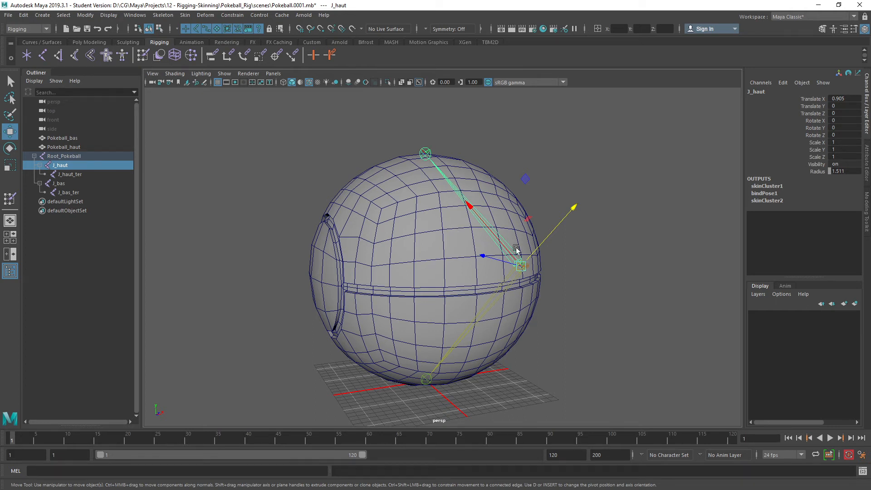
alt+drag(498, 246, 480, 233)
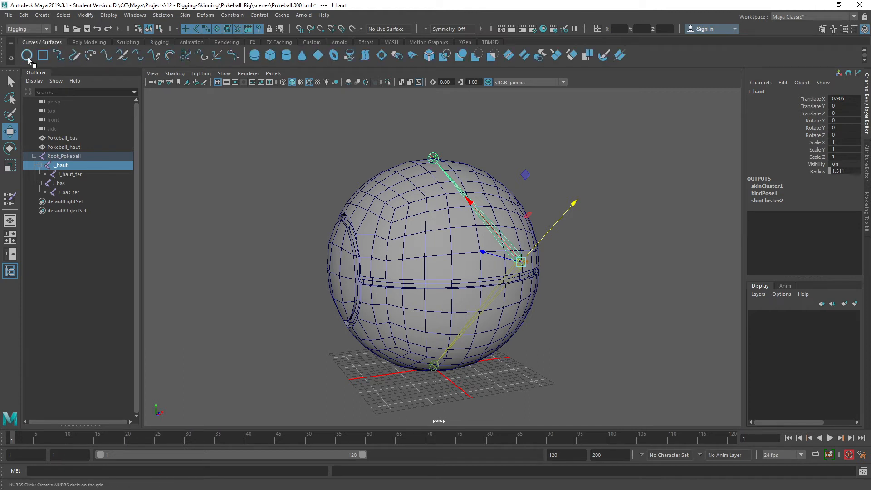
click(27, 56)
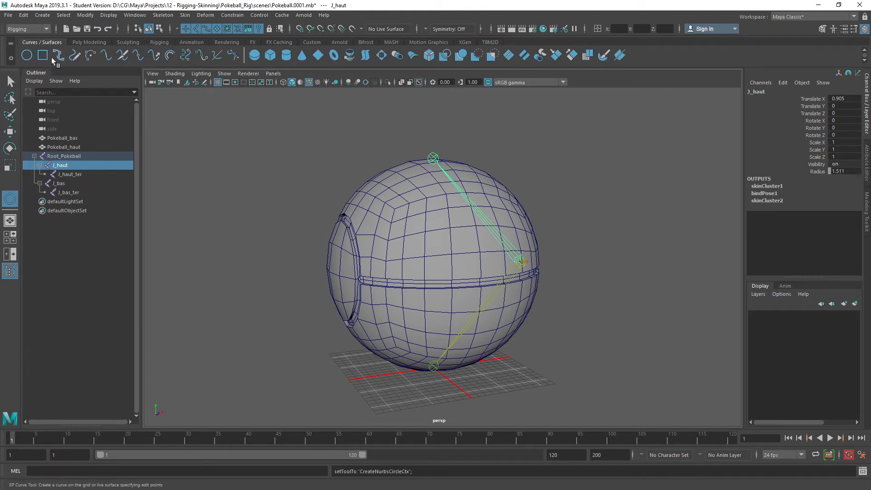
alt+drag(364, 268, 427, 272)
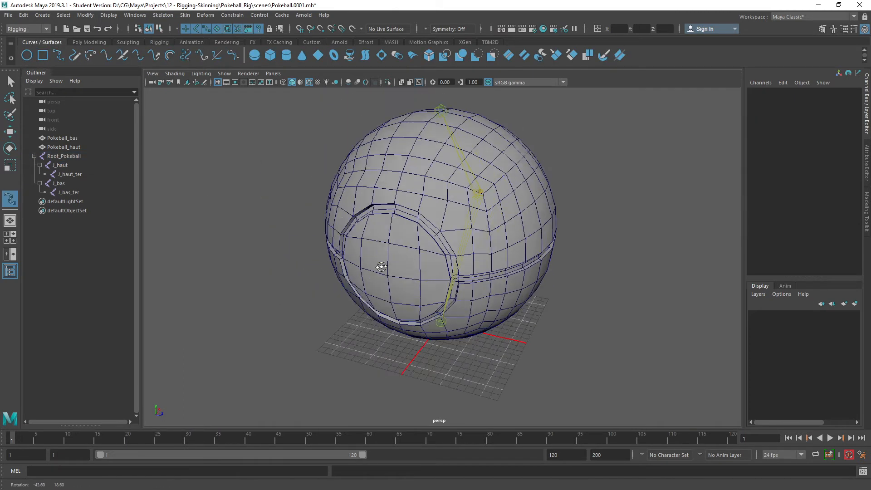
alt+right_drag(427, 273, 496, 316)
alt+middle_drag(496, 316, 426, 251)
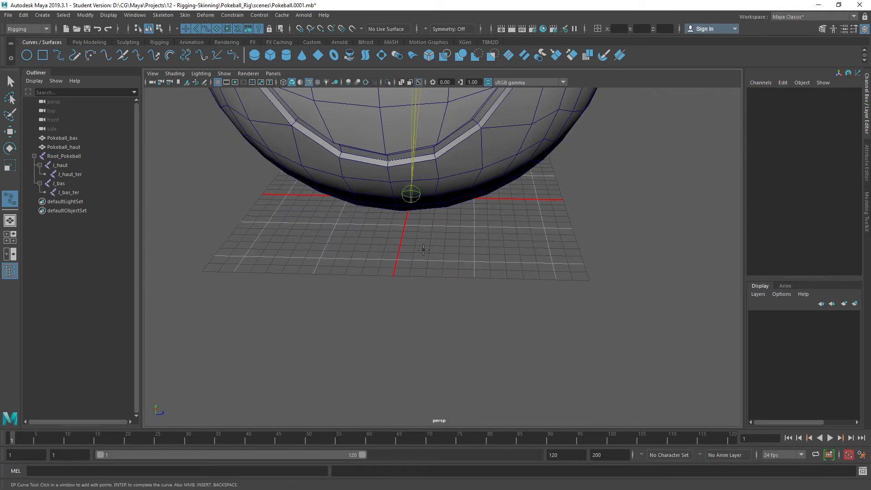
alt+right_drag(421, 250, 445, 262)
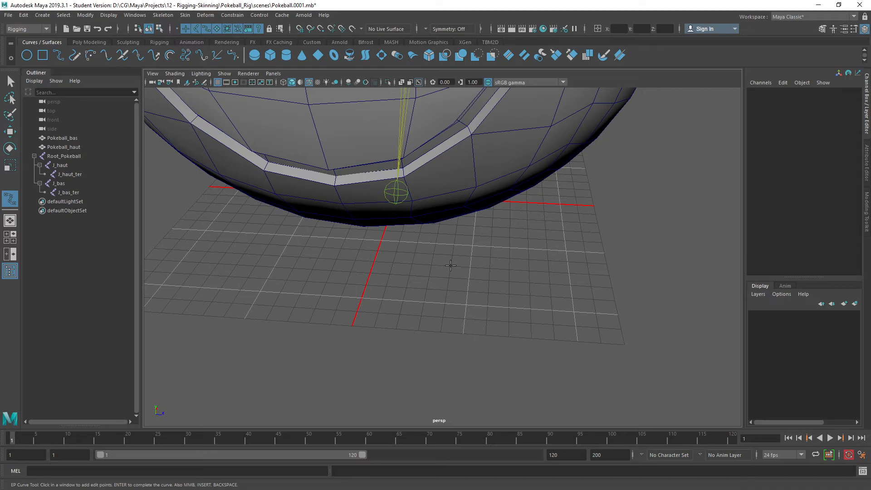
click(450, 266)
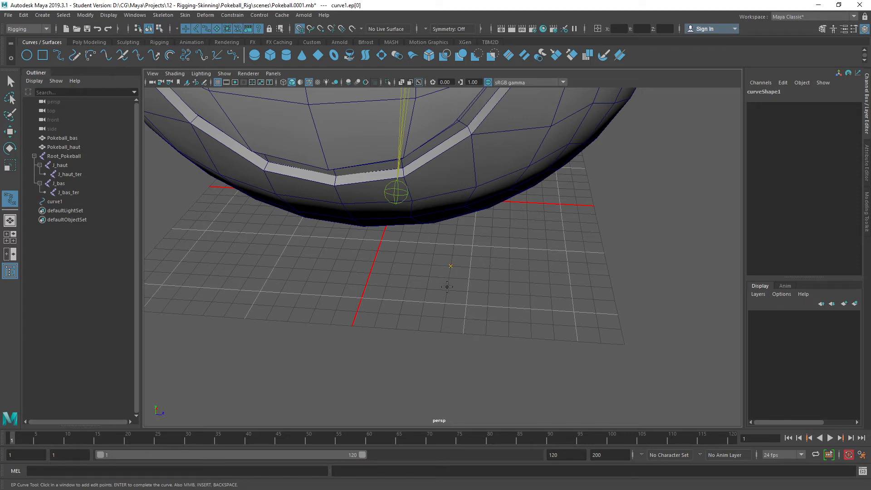
click(445, 303)
click(463, 333)
click(509, 307)
click(453, 268)
key(Return)
key(w)
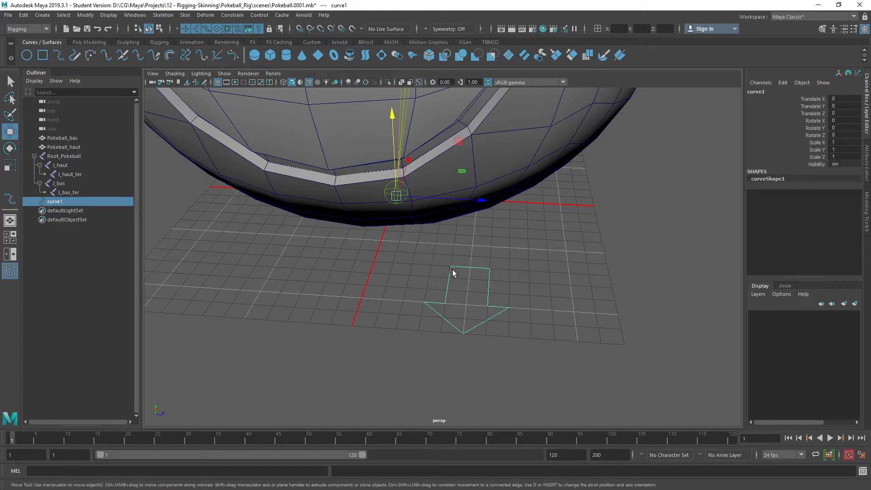
Center the pivot of the arrow curve on its own shape
alt+drag(469, 279, 441, 269)
alt+right_drag(432, 258, 496, 255)
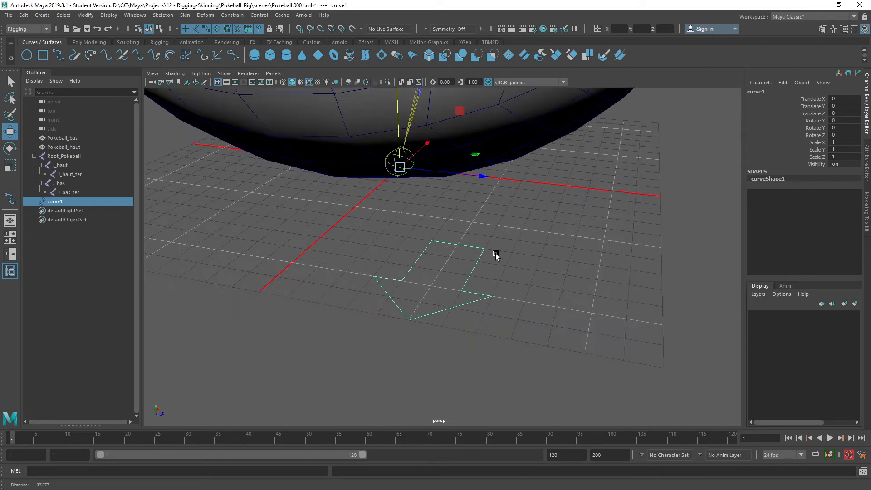
click(87, 16)
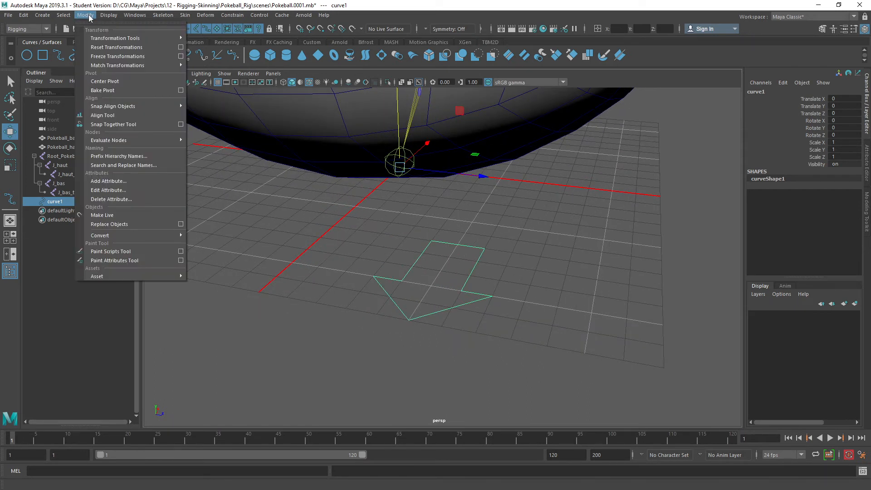
click(115, 82)
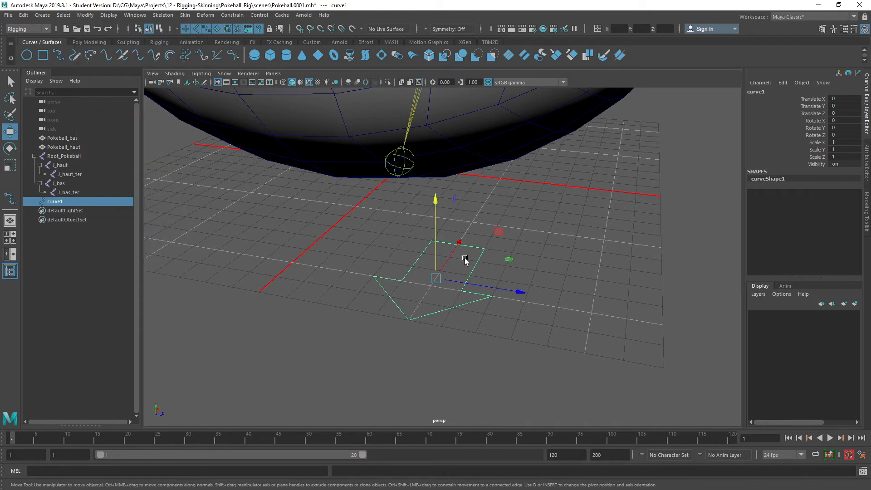
Move the arrow curve up in front of the ball's upper half, to about X -6.6, Y 28.75 and Z -5
alt+right_drag(531, 236, 391, 214)
alt+middle_drag(411, 193, 446, 276)
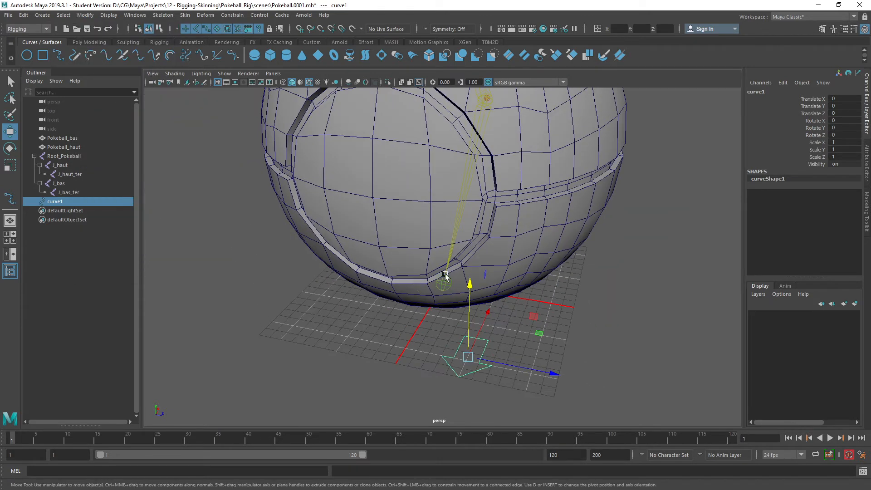
alt+right_drag(446, 277, 379, 274)
alt+drag(408, 277, 407, 301)
alt+drag(470, 308, 305, 106)
alt+right_drag(256, 205, 338, 211)
alt+drag(282, 205, 374, 284)
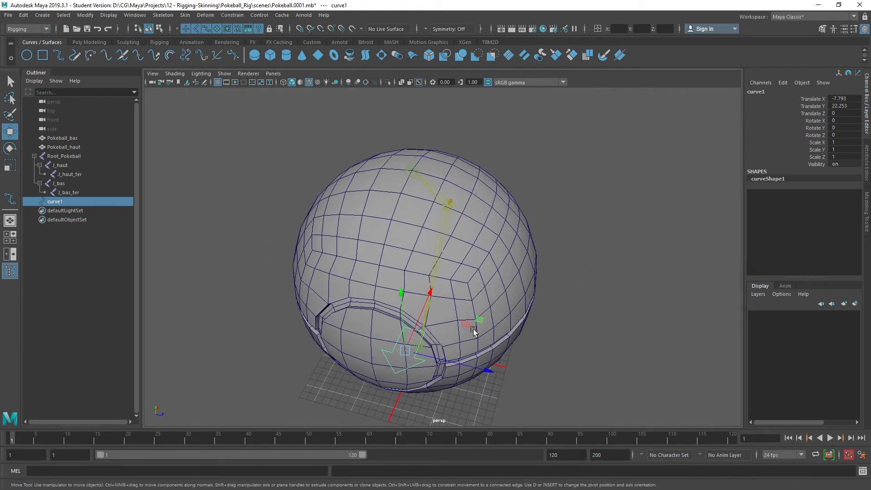
drag(404, 349, 336, 222)
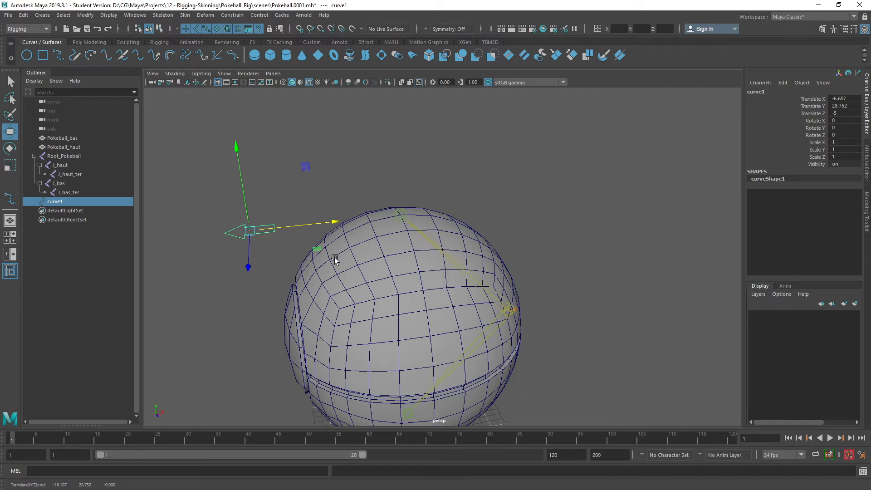
Rotate the arrow curve to -90 degrees about Z and lower it to Translate Y of about 19.7, in front of the ball
key(e)
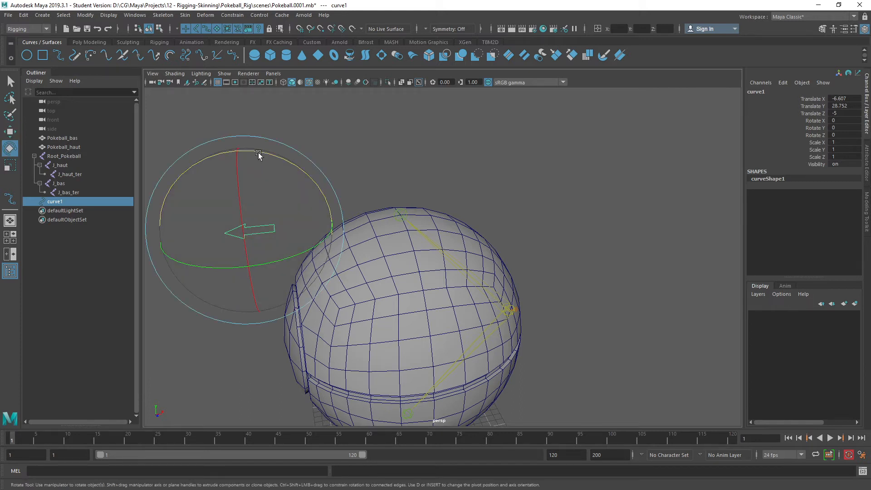
drag(259, 154, 315, 183)
key(w)
alt+drag(307, 252, 368, 326)
alt+drag(388, 289, 338, 218)
alt+right_drag(338, 218, 398, 259)
alt+drag(398, 259, 310, 256)
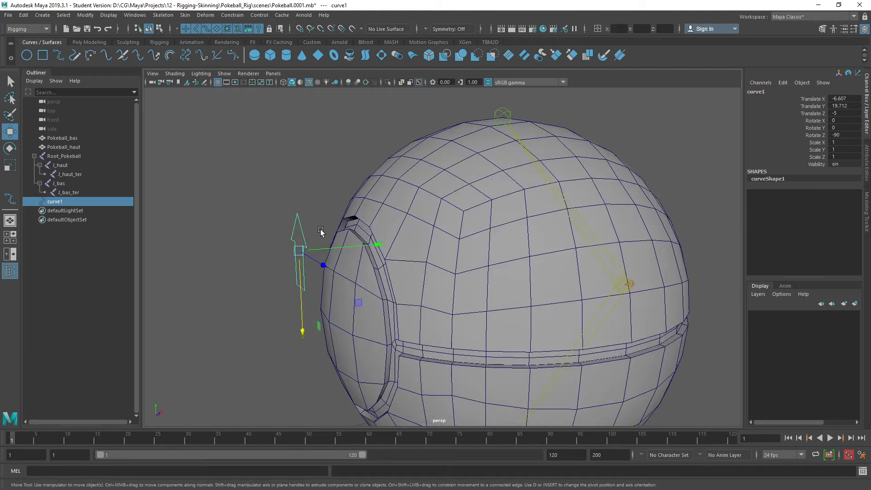
alt+drag(335, 211, 331, 214)
Move the arrow curve's pivot to the hinge at the back of the ball, snapping it onto the joint there
key(d)
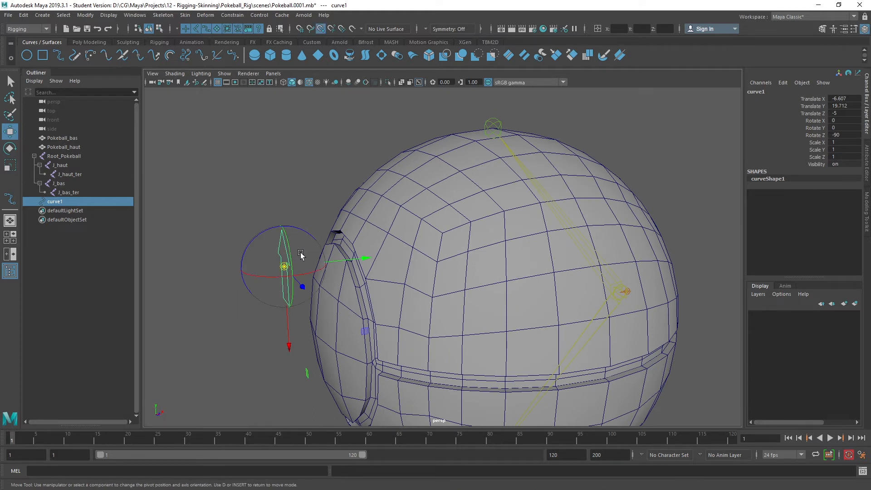
drag(284, 267, 500, 132)
alt+drag(504, 172, 482, 214)
alt+drag(408, 138, 382, 282)
key(v)
scroll(356, 263, up, 2)
alt+middle_drag(330, 245, 399, 265)
key(v)
drag(324, 242, 379, 314)
alt+right_drag(379, 314, 473, 315)
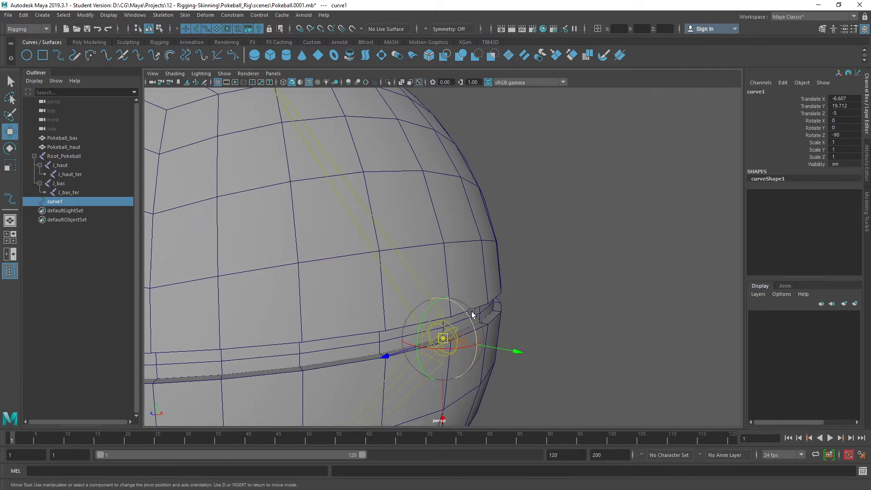
alt+middle_drag(472, 315, 489, 277)
mouse_move(489, 277)
alt+mouse_down()
mouse_move(484, 290)
mouse_move(490, 282)
alt+mouse_up()
drag(605, 225, 529, 290)
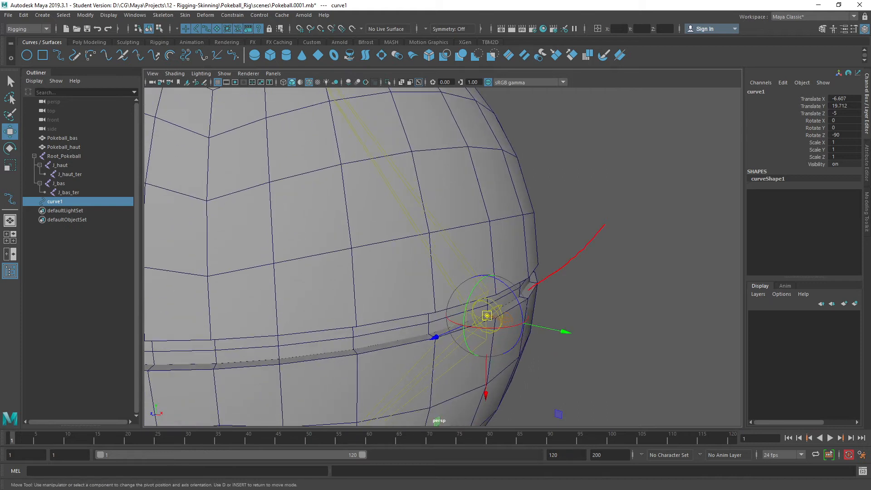
key(Escape)
mouse_move(547, 230)
alt+right_down()
mouse_move(364, 217)
mouse_move(291, 227)
alt+right_up()
alt+drag(290, 227, 381, 230)
alt+right_drag(301, 237, 373, 230)
alt+middle_drag(370, 229, 287, 224)
alt+right_drag(238, 224, 280, 218)
key(d)
Rotate the arrow curve about Z to test its new hinge pivot, and undo the rotation
alt+middle_drag(294, 245, 327, 244)
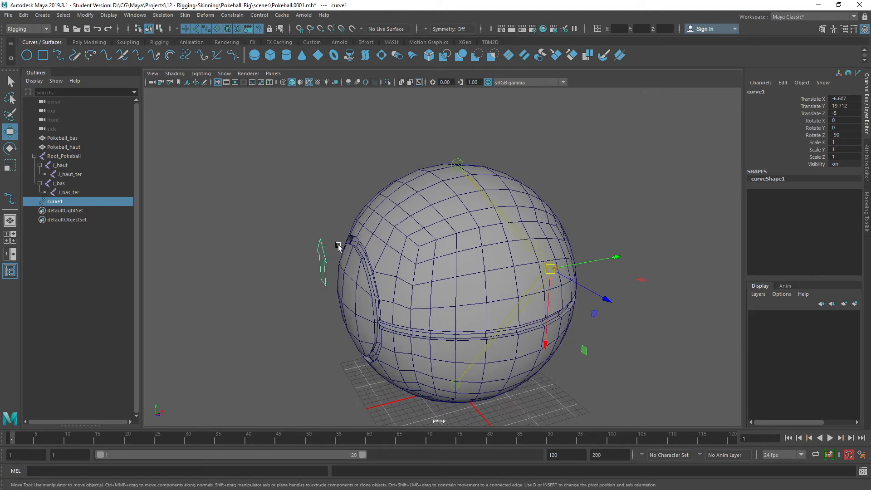
key(e)
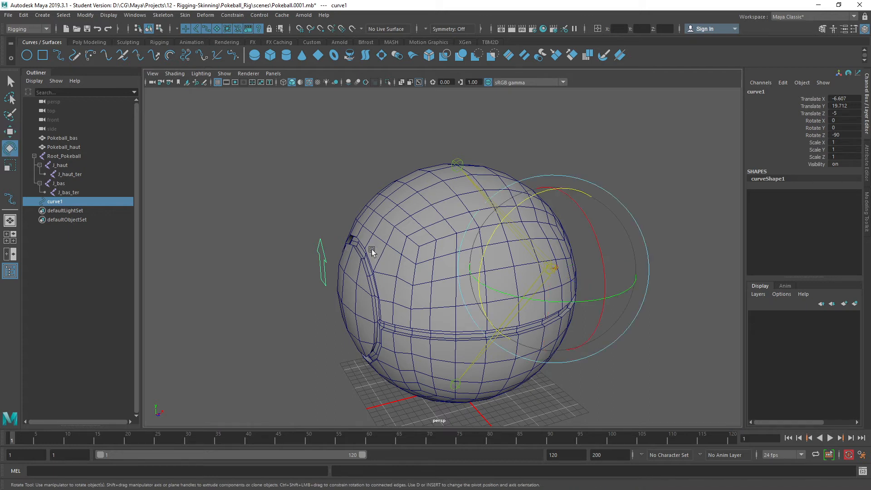
drag(505, 212, 527, 198)
key(ctrl+z)
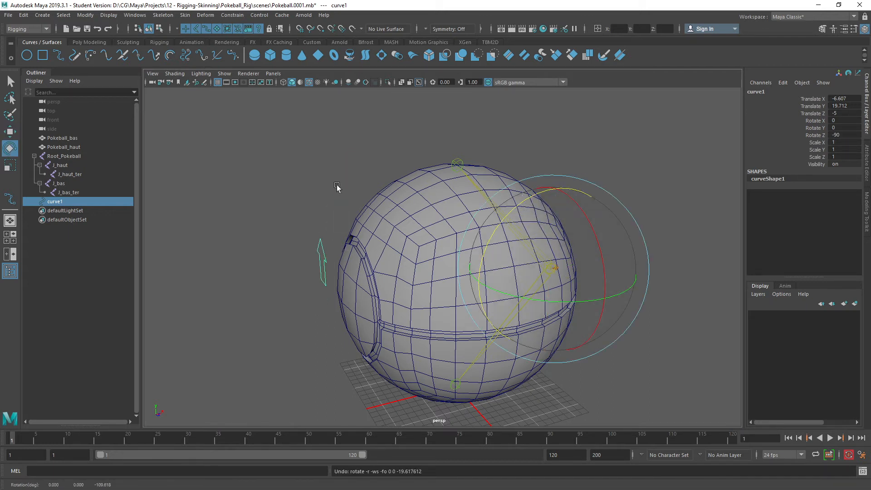
click(340, 217)
alt+middle_drag(334, 221, 341, 226)
drag(318, 229, 337, 259)
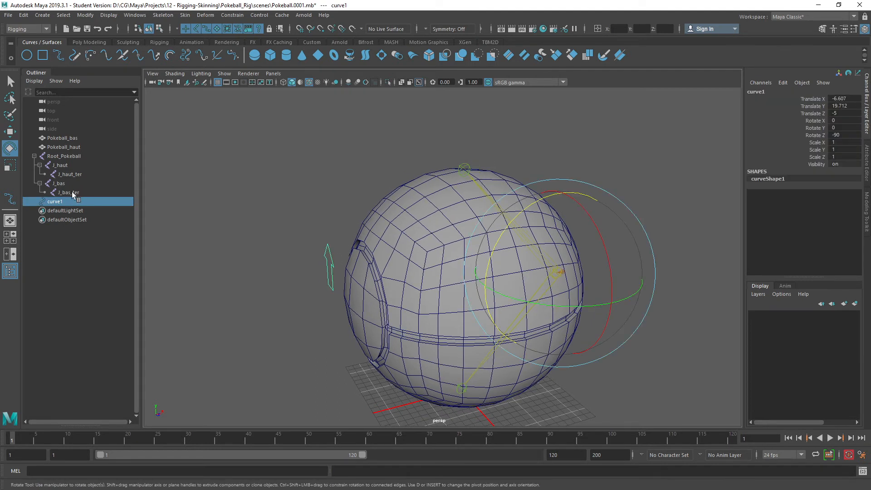
Rename the arrow curve curve1 as Ctrl_Pokeball_haut
double_click(61, 200)
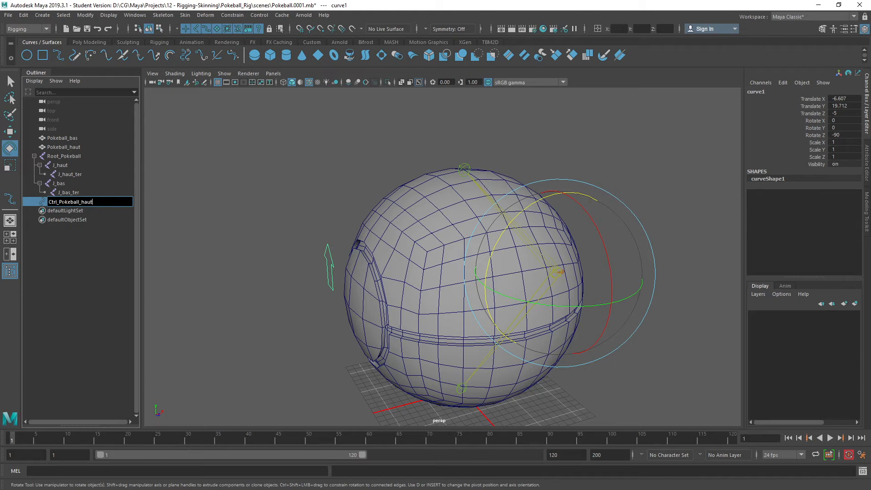
key(Return)
alt+drag(364, 196, 347, 197)
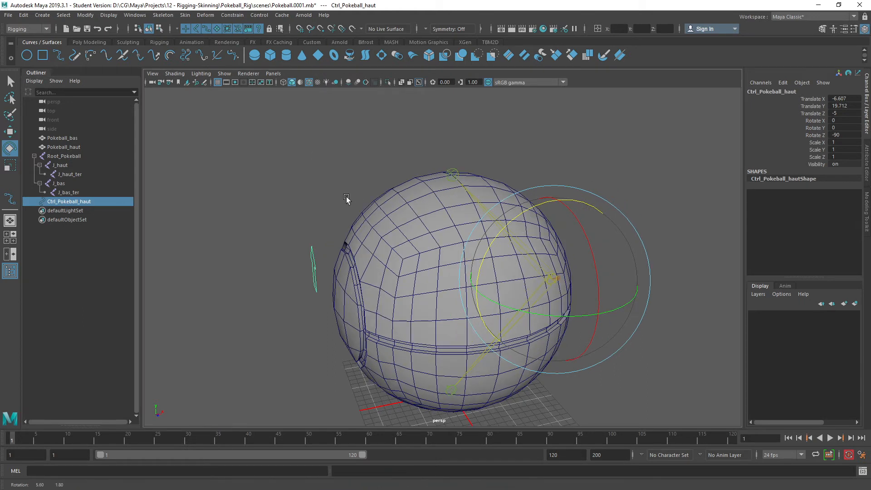
Detach the set of Constrain commands as a floating window and place it beside the ball
click(232, 15)
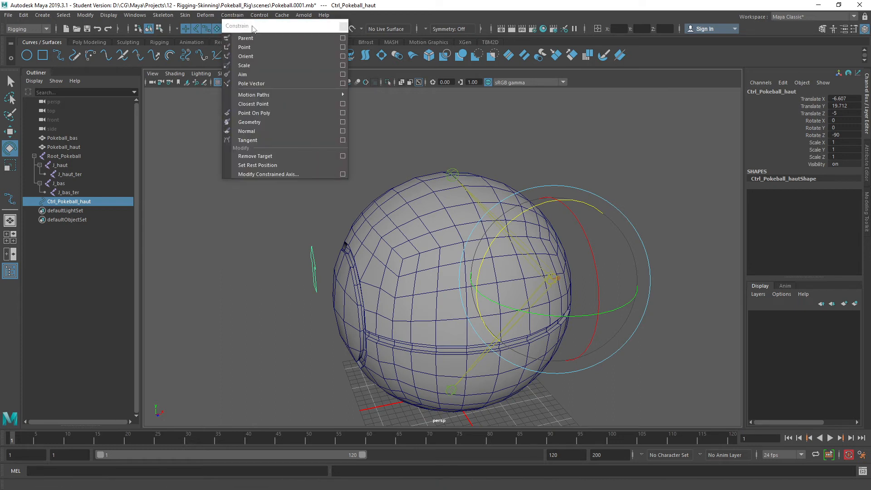
click(244, 22)
drag(582, 144, 641, 145)
alt+middle_drag(450, 179, 410, 167)
scroll(346, 161, up, 5)
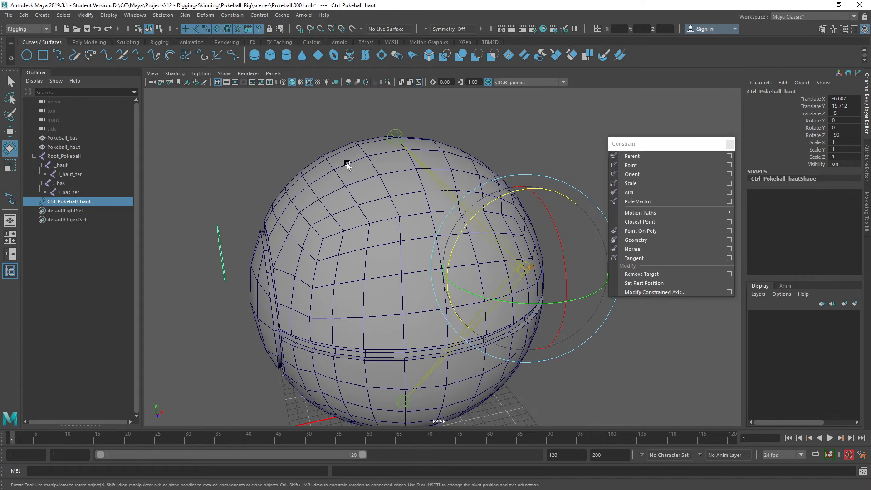
scroll(345, 162, down, 2)
alt+drag(344, 167, 342, 160)
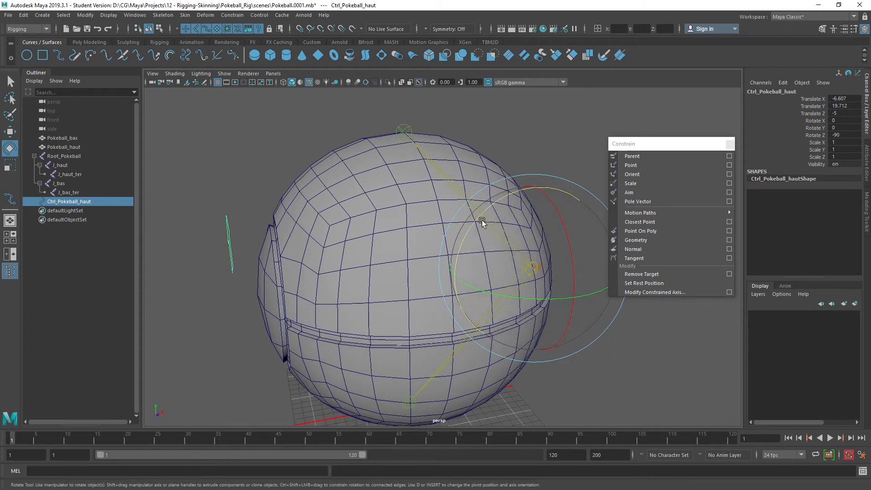
Select Ctrl_Pokeball_haut followed by the J_haut joint and open the Orient constraint options
alt+right_drag(483, 214, 460, 216)
alt+drag(460, 217, 408, 205)
click(246, 194)
click(238, 232)
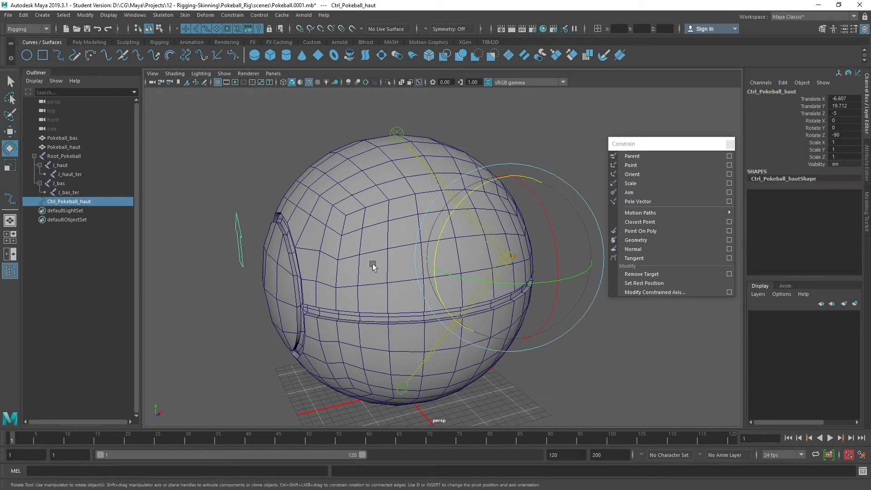
shift+click(420, 165)
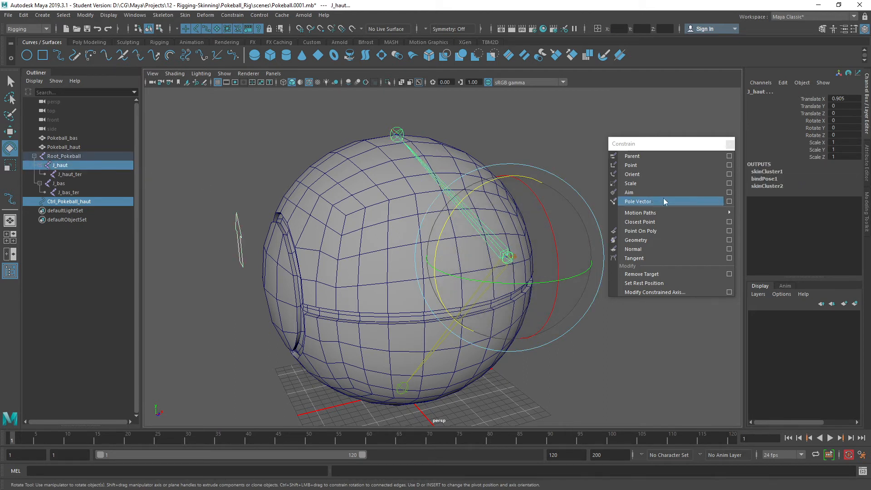
click(729, 176)
drag(659, 165, 606, 264)
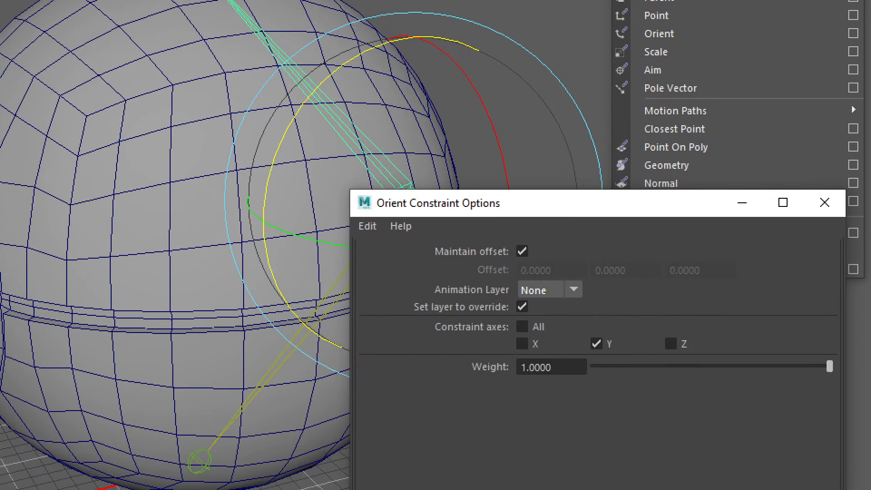
Reset the orient constraint options, turn on Maintain offset with all axes constrained, and apply the constraint to J_haut
drag(372, 182, 653, 306)
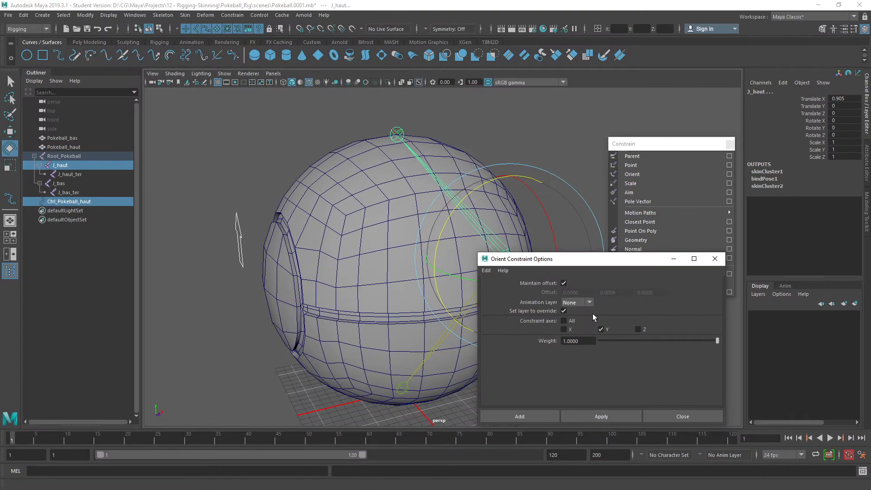
click(367, 226)
click(503, 291)
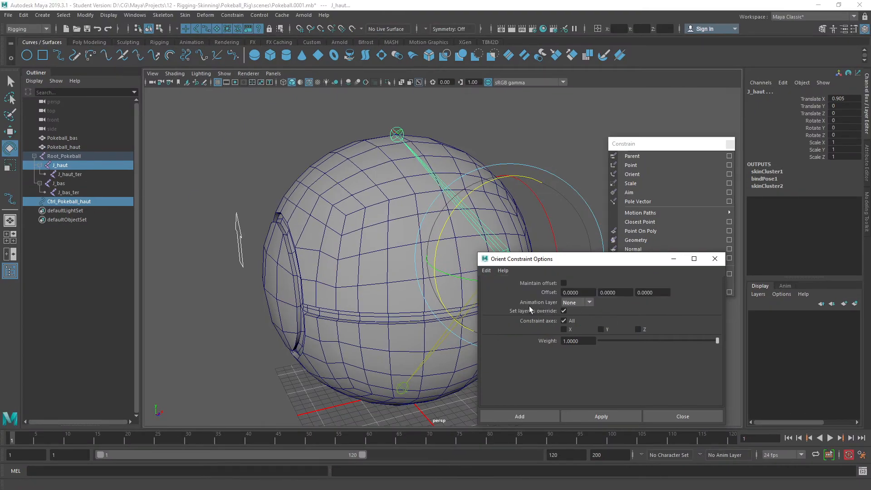
drag(558, 266, 590, 286)
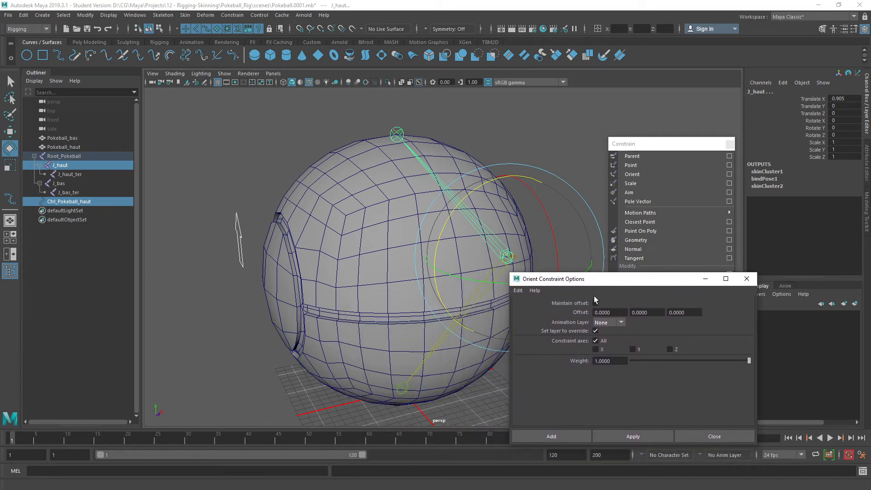
click(596, 304)
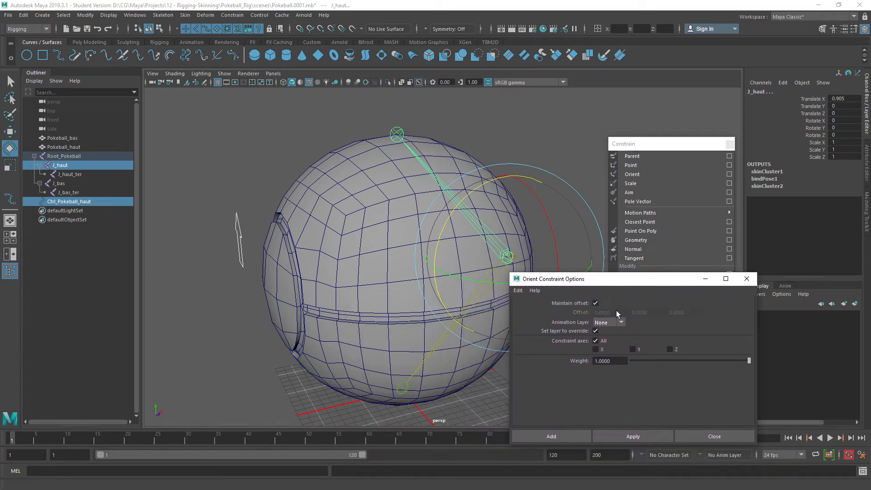
drag(602, 283, 614, 289)
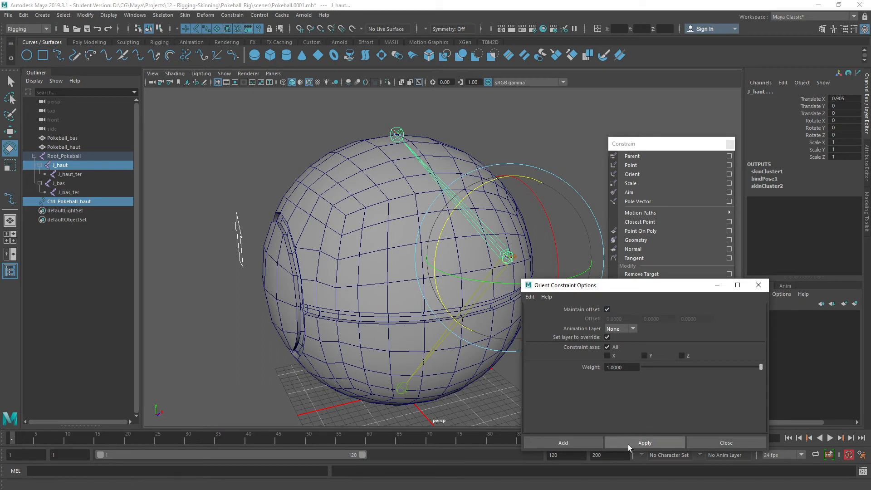
click(630, 444)
click(731, 447)
Rotate Ctrl_Pokeball_haut to test whether it drives the ball's upper half, and undo the rotation
click(237, 207)
click(237, 211)
alt+drag(292, 221, 304, 220)
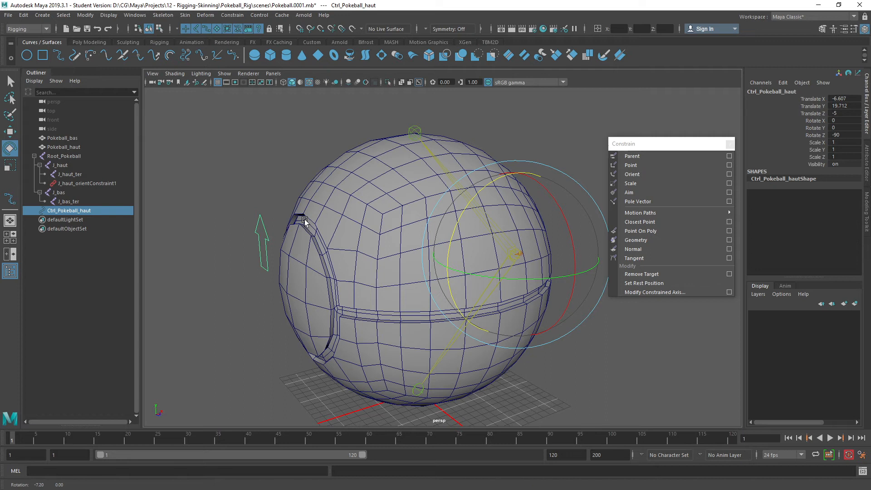
click(254, 202)
click(267, 238)
alt+right_drag(351, 217, 320, 214)
alt+middle_drag(399, 201, 381, 211)
drag(434, 219, 403, 197)
key(ctrl+z)
Duplicate the arrow controller Ctrl_Pokeball_haut in place
scroll(355, 184, up, 3)
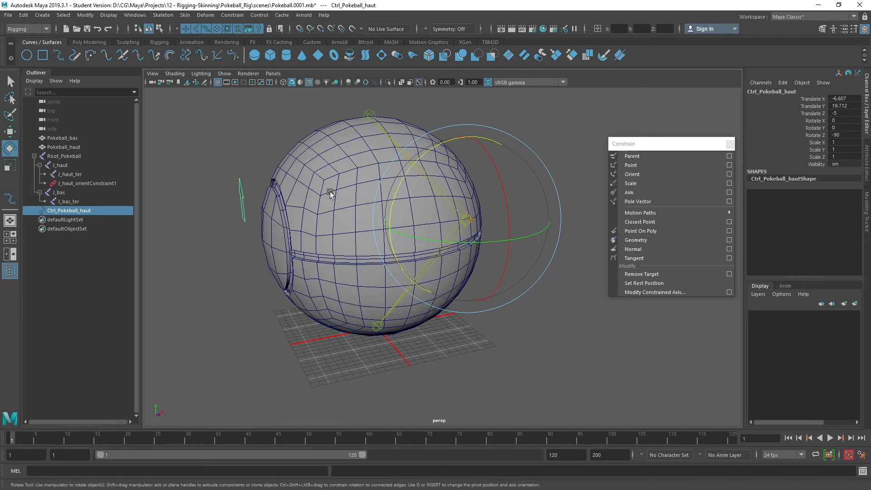
alt+drag(311, 240, 323, 233)
click(390, 322)
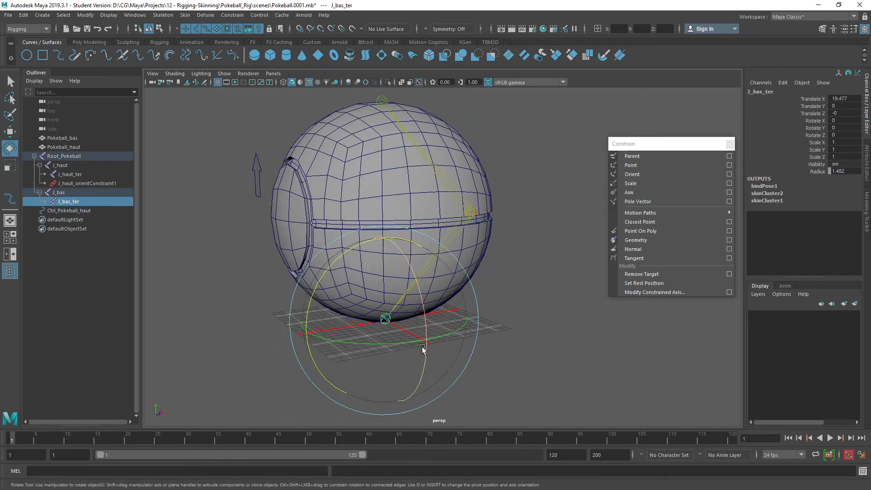
click(529, 323)
drag(232, 139, 285, 183)
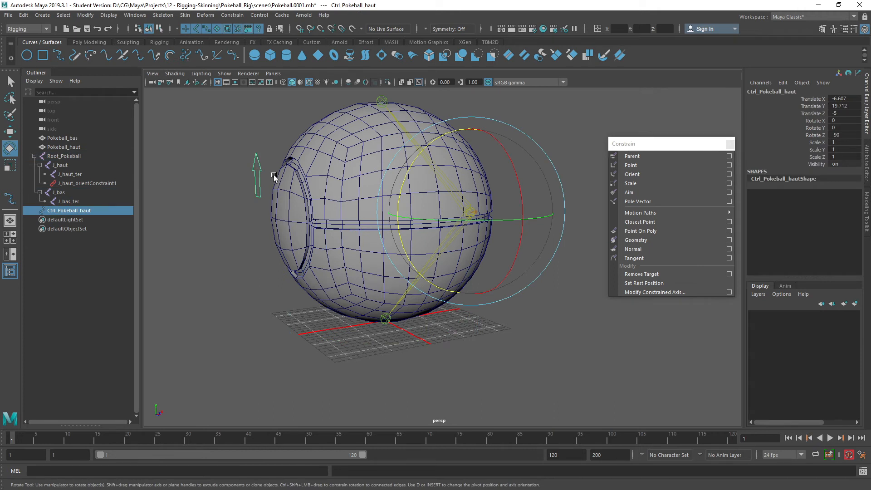
key(w)
click(234, 122)
drag(241, 146, 271, 185)
alt+middle_drag(261, 181, 272, 187)
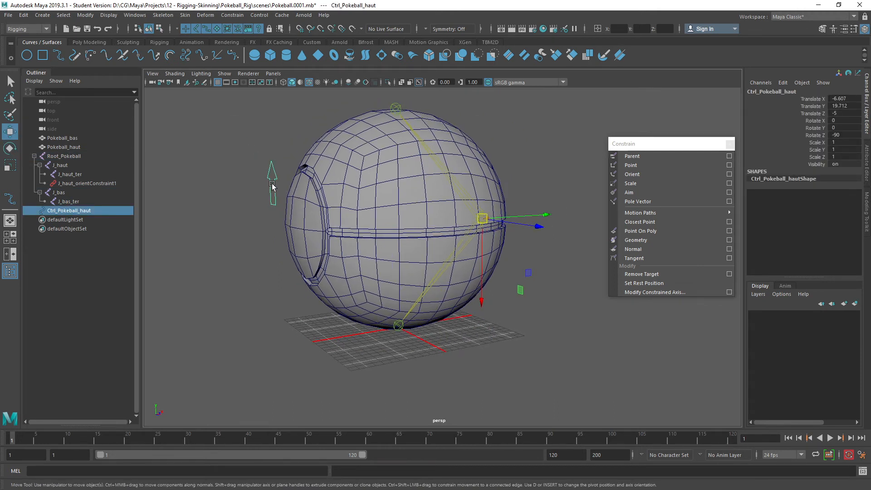
key(ctrl+d)
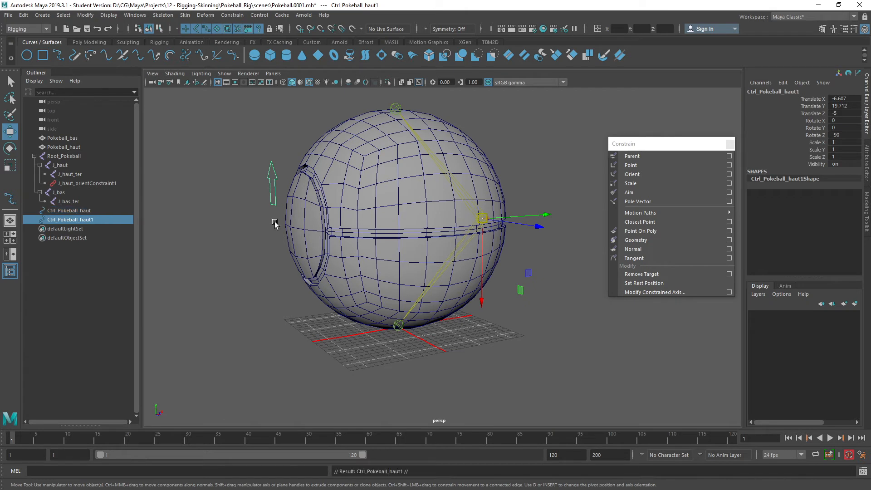
Rename the duplicated arrow controller as Ctrl_Pokeball_bas
scroll(275, 235, up, 3)
double_click(68, 219)
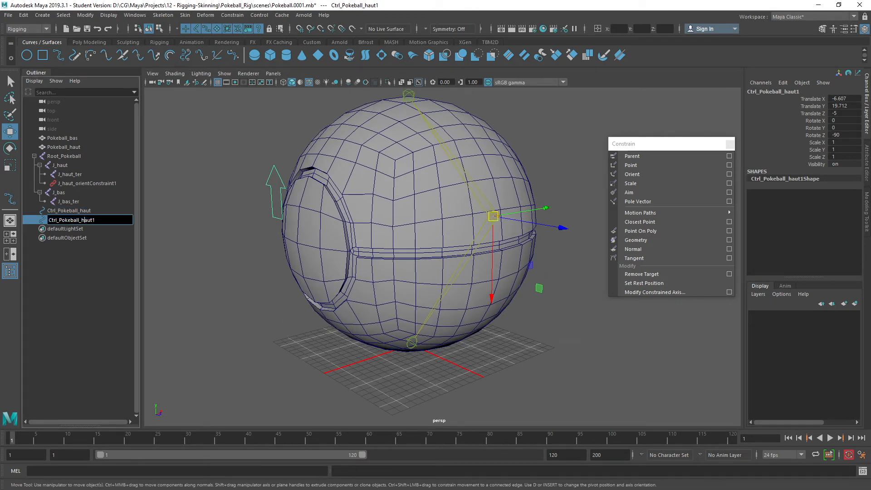
click(104, 220)
text(bas)
key(Return)
Try mirroring Ctrl_Pokeball_bas with a Scale Y of -1, and undo the change
alt+drag(351, 217, 336, 226)
alt+middle_drag(327, 229, 342, 234)
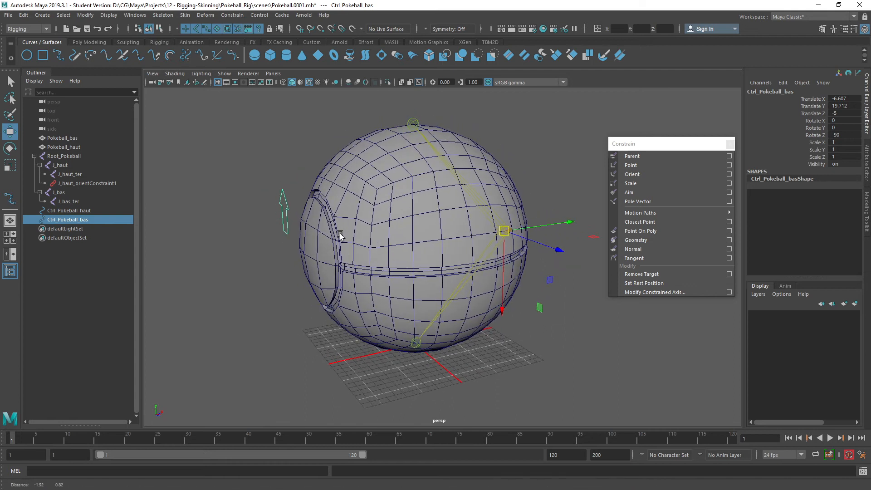
alt+drag(387, 233, 380, 220)
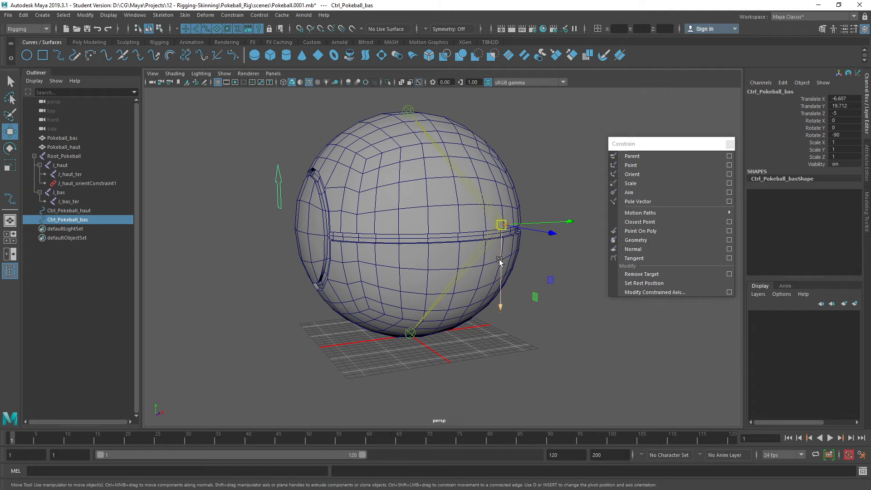
double_click(848, 150)
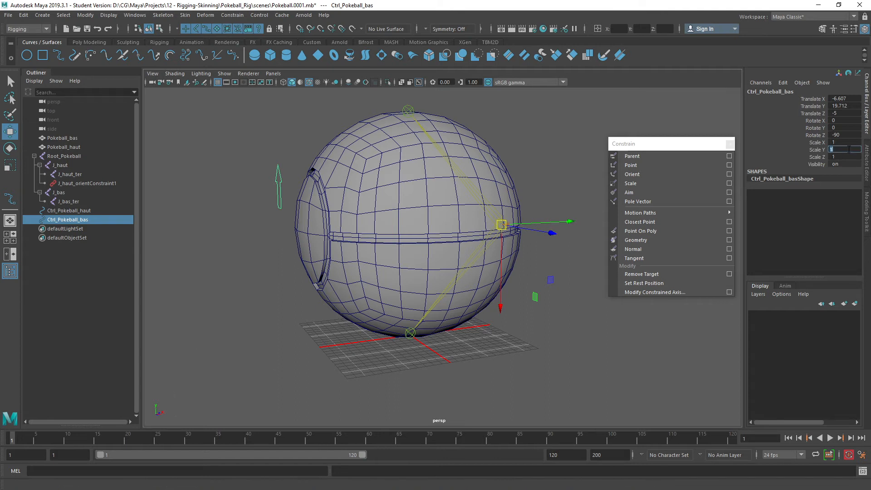
text(-1)
key(Return)
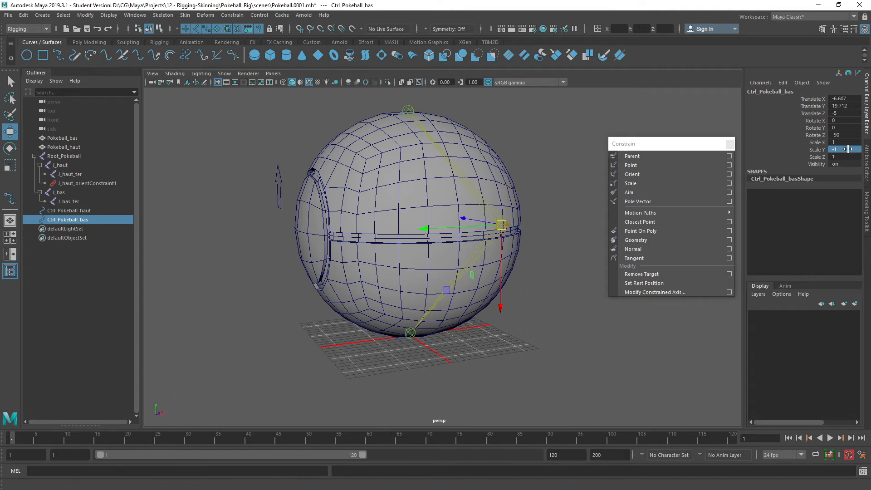
alt+drag(454, 199, 423, 218)
key(ctrl+z)
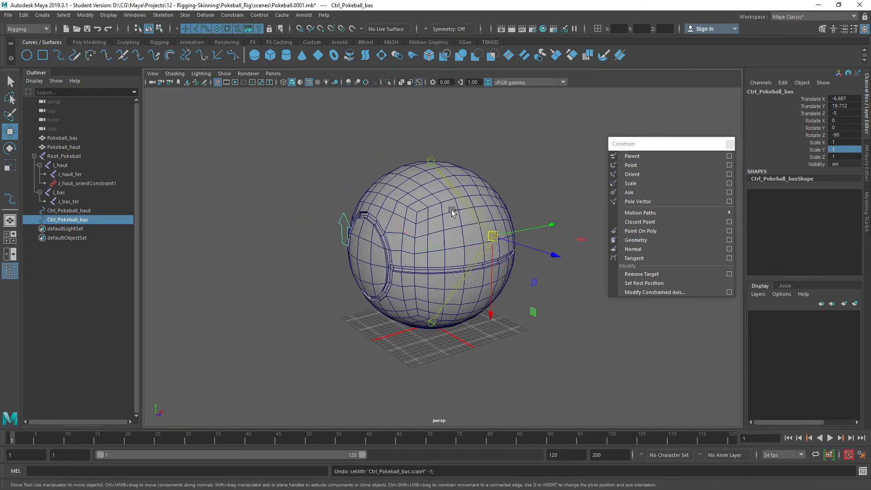
Try scaling Ctrl_Pokeball_bas interactively along X to check the mirror axis, and undo the scaling
alt+middle_drag(425, 215, 397, 216)
alt+drag(397, 216, 309, 247)
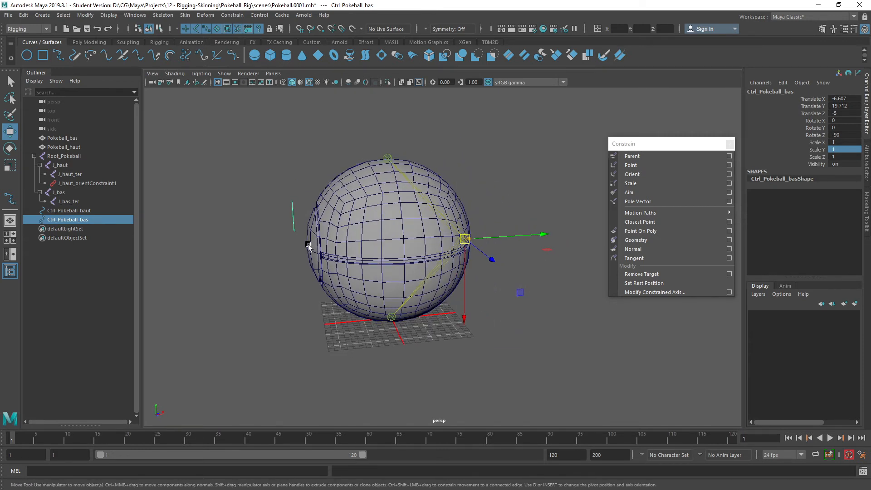
alt+right_drag(309, 247, 393, 241)
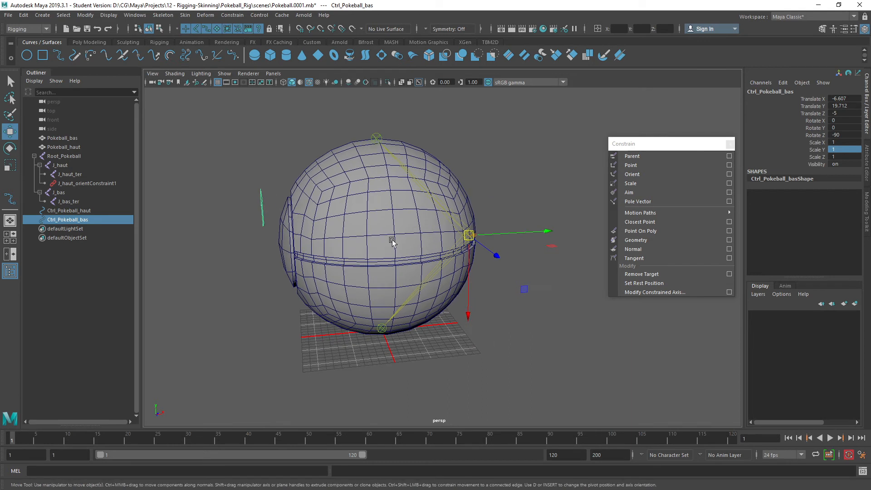
click(809, 142)
middle_drag(482, 159, 546, 207)
key(ctrl+z)
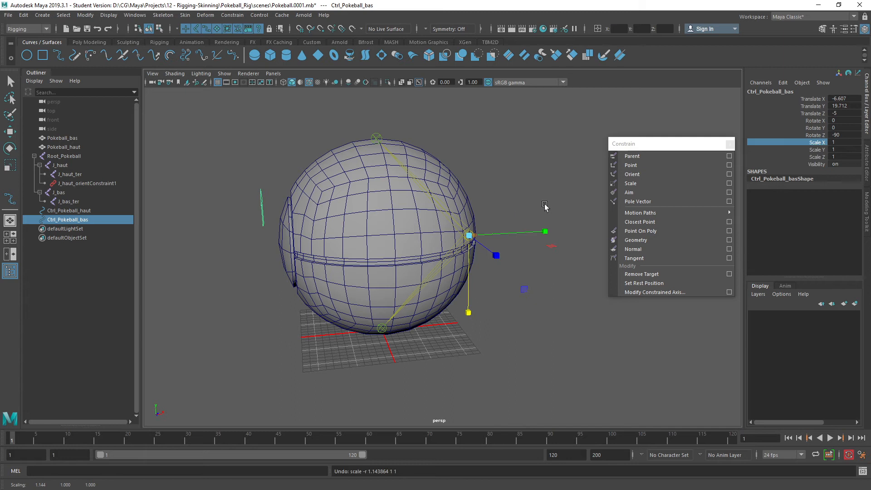
Mirror Ctrl_Pokeball_bas downward in front of the lower half by setting its Scale X to -1
click(842, 143)
key(Return)
alt+drag(318, 213, 313, 182)
key(w)
scroll(266, 194, up, 3)
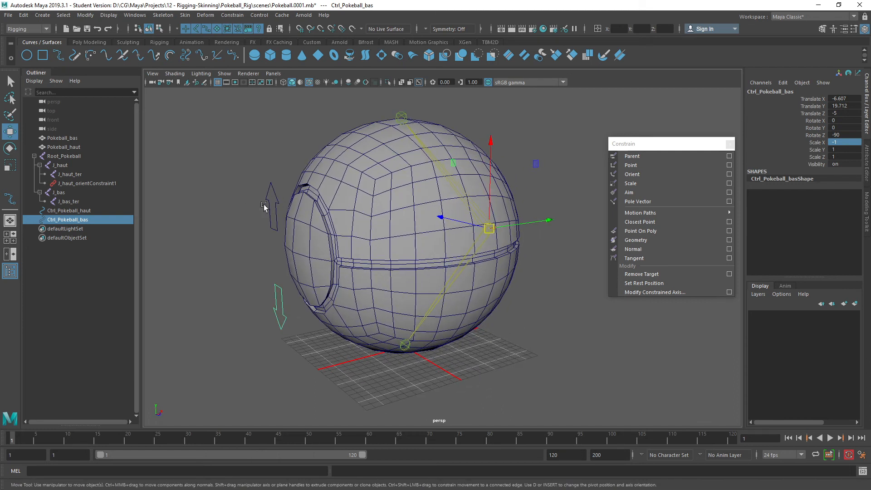
click(253, 202)
alt+drag(312, 271, 302, 254)
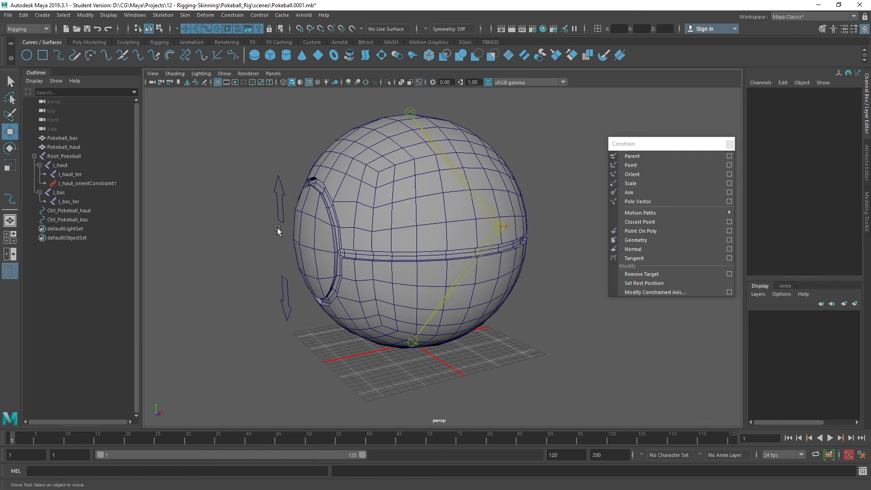
Delete the orient constraint J_haut_orientConstraint1 from the J_haut joint
drag(251, 163, 301, 206)
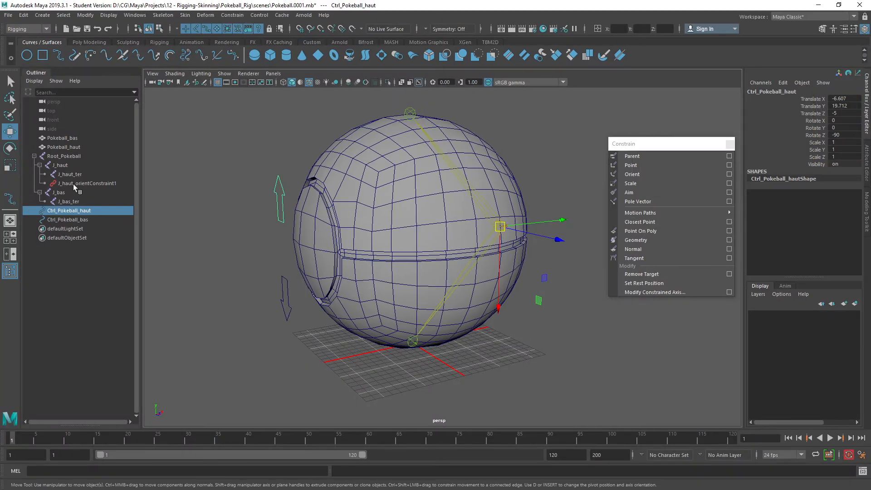
click(74, 184)
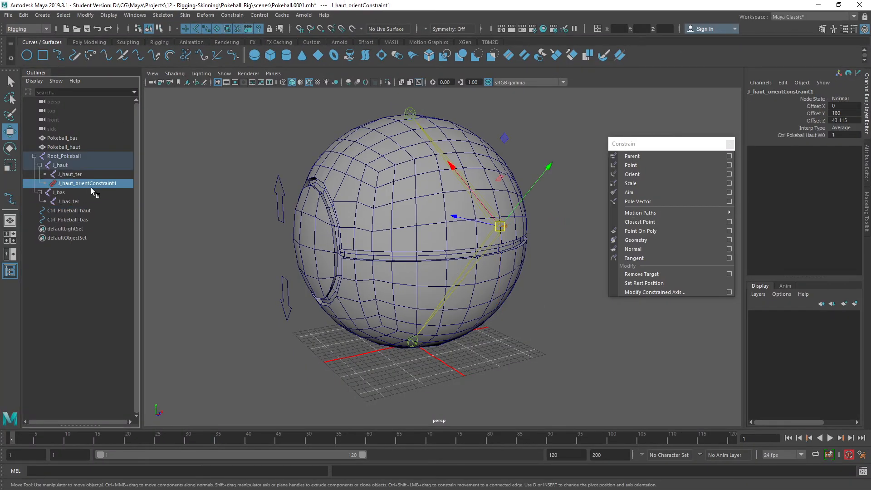
key(Delete)
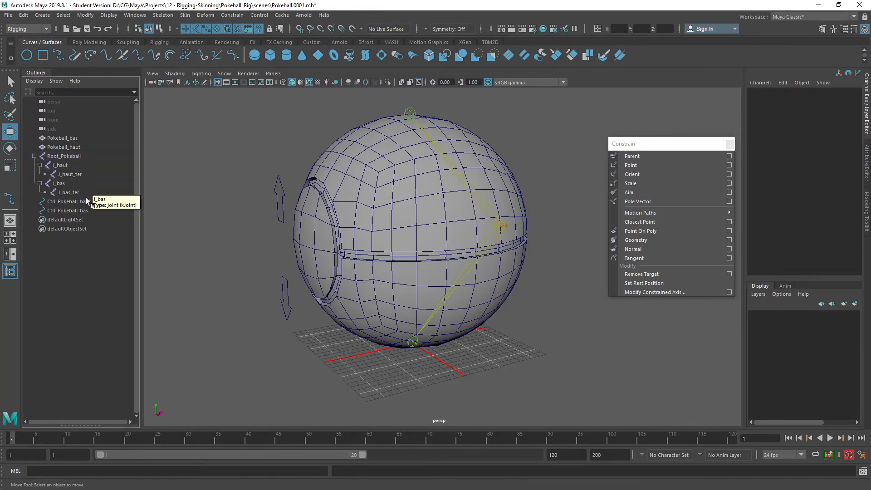
Freeze the transformations of Ctrl_Pokeball_haut and Ctrl_Pokeball_bas, and check each arrow controller's channel values
drag(261, 174, 289, 319)
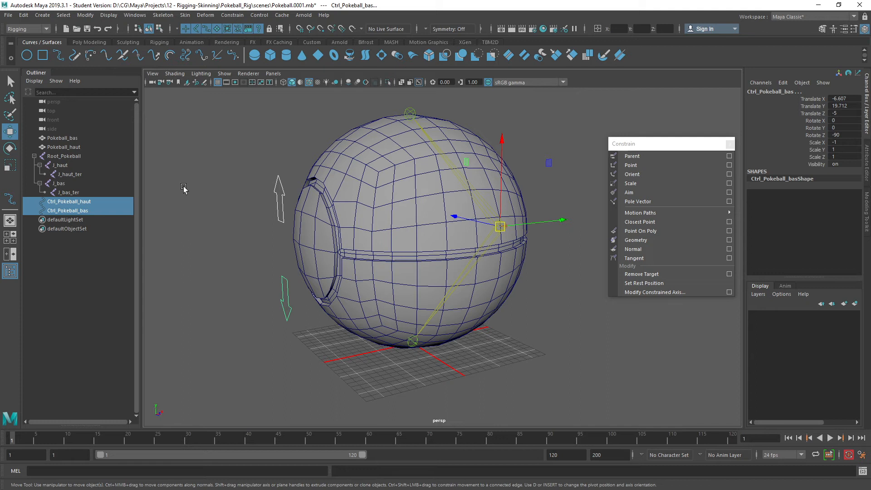
click(85, 15)
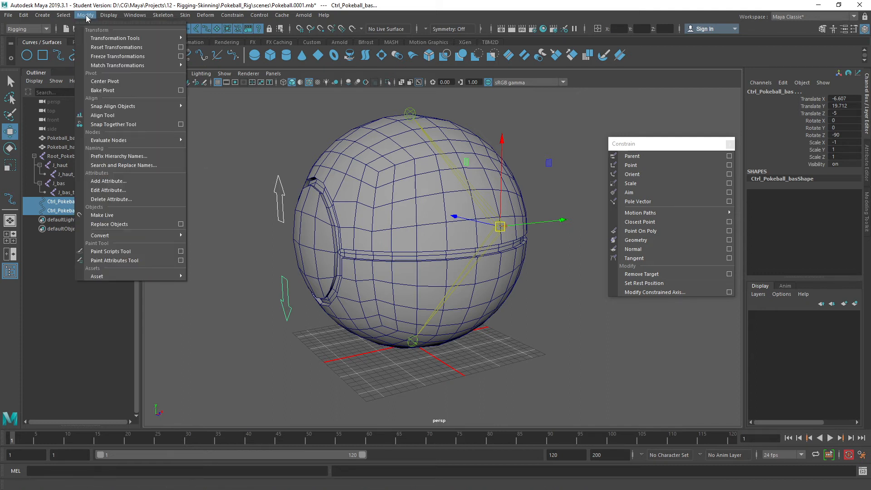
click(117, 56)
drag(259, 161, 284, 196)
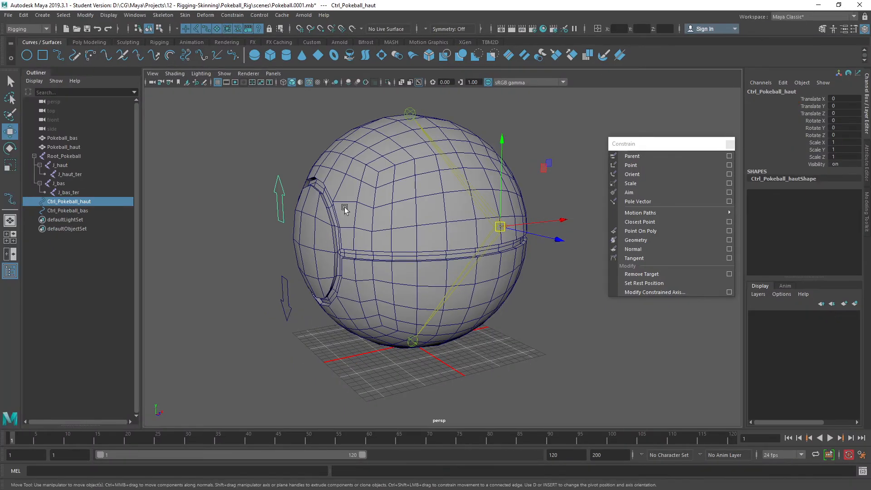
drag(266, 277, 293, 303)
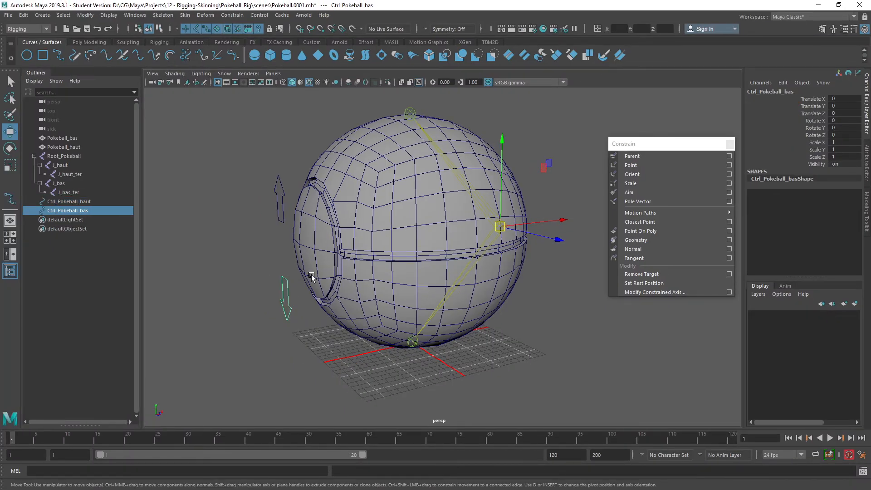
Orient-constrain the J_haut joint to Ctrl_Pokeball_haut and the J_bas joint to Ctrl_Pokeball_bas
click(268, 164)
drag(263, 164, 288, 198)
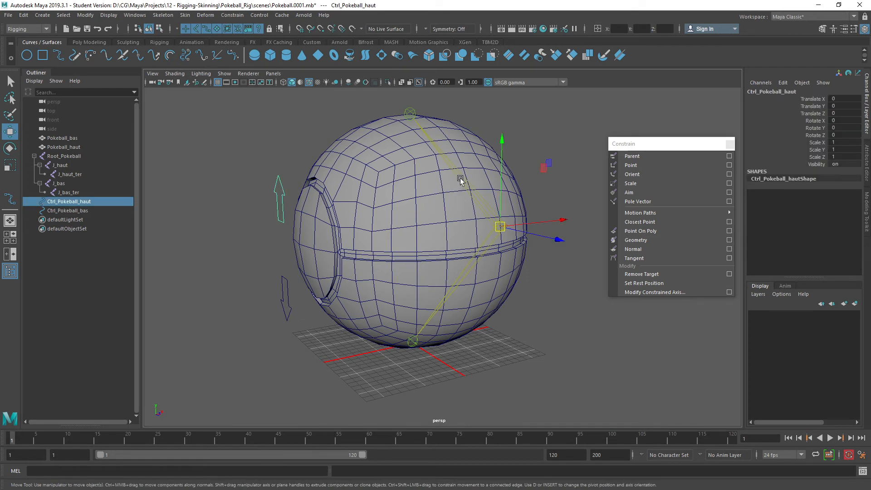
shift+click(461, 179)
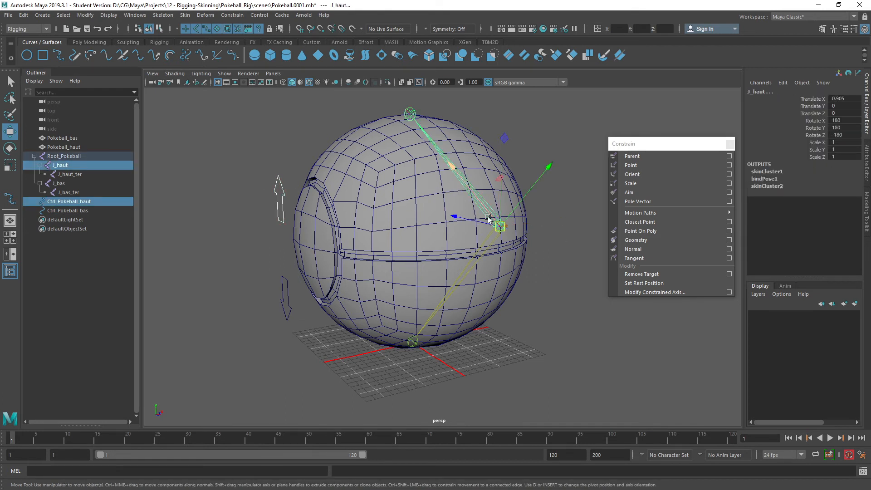
click(696, 175)
drag(270, 275, 292, 306)
shift+click(451, 294)
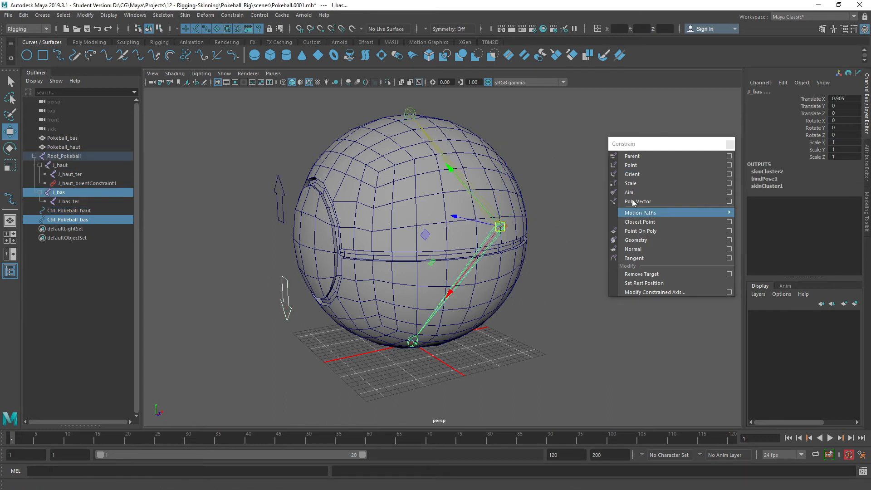
click(643, 174)
Test the upper half by rotating Ctrl_Pokeball_haut about -36° around Z, and undo the rotation
click(258, 170)
drag(262, 159, 283, 201)
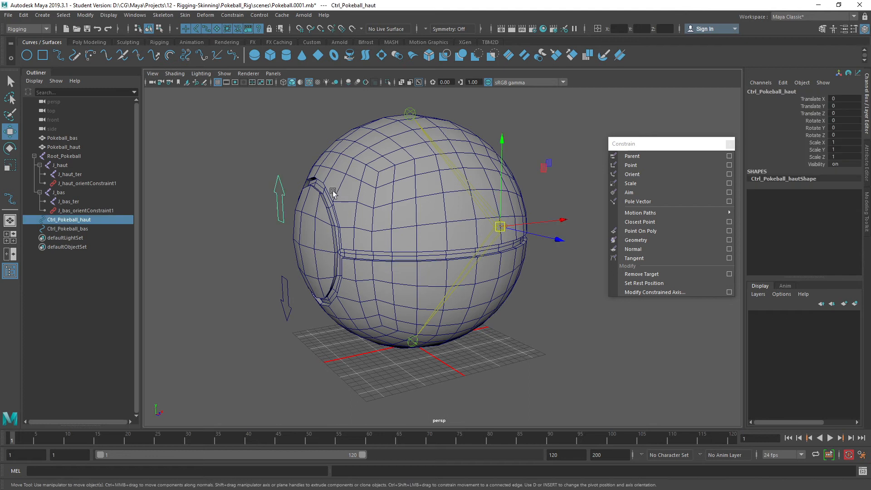
scroll(317, 188, down, 2)
alt+middle_drag(309, 187, 300, 218)
key(e)
drag(415, 218, 472, 189)
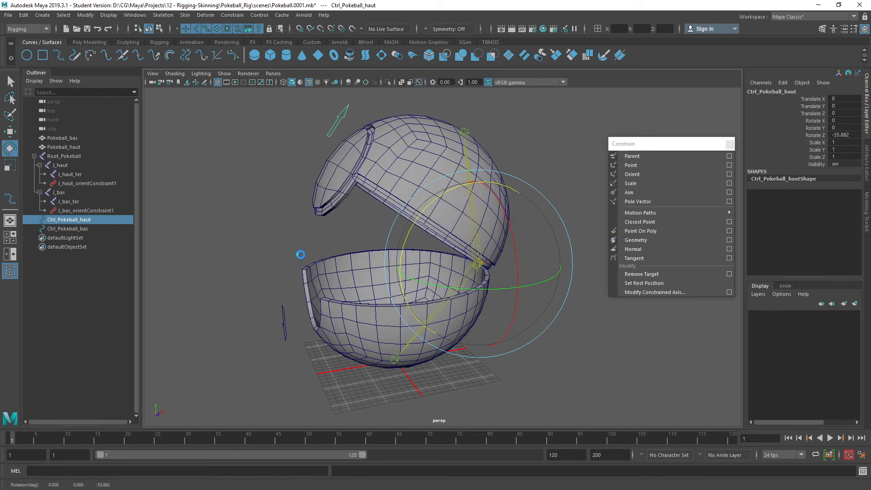
key(ctrl+z)
Test the lower half by rotating Ctrl_Pokeball_bas, and undo the rotation
click(267, 312)
drag(265, 309, 288, 342)
drag(418, 219, 400, 240)
key(ctrl+z)
Open the upper half by rotating Ctrl_Pokeball_haut about -58° around Z, and inspect the open ball
drag(263, 214, 346, 235)
scroll(343, 228, up, 2)
alt+middle_drag(342, 227, 356, 224)
alt+drag(356, 224, 373, 214)
alt+middle_drag(398, 196, 383, 195)
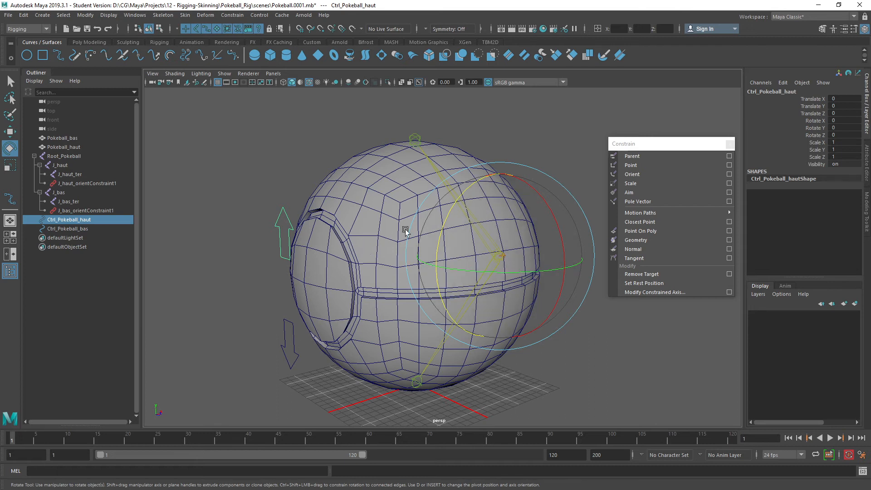
drag(445, 222, 492, 148)
scroll(407, 184, down, 3)
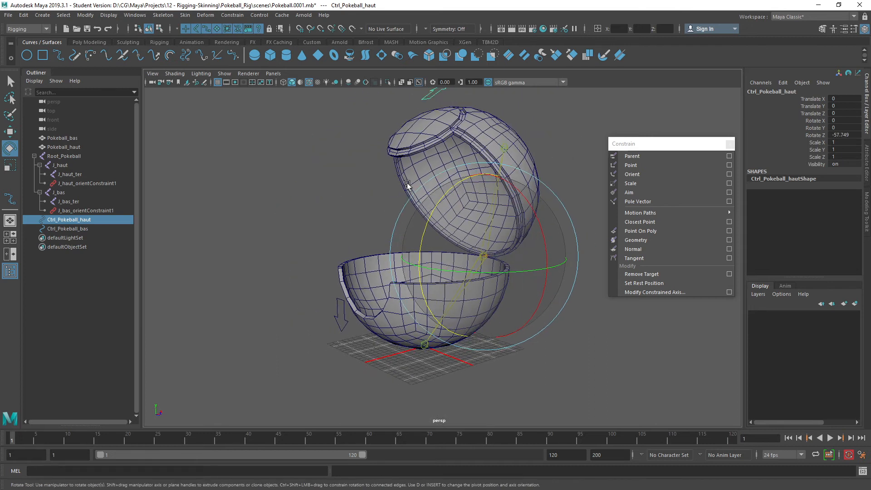
alt+middle_drag(407, 184, 416, 207)
click(353, 205)
alt+drag(389, 209, 356, 208)
alt+drag(397, 164, 417, 143)
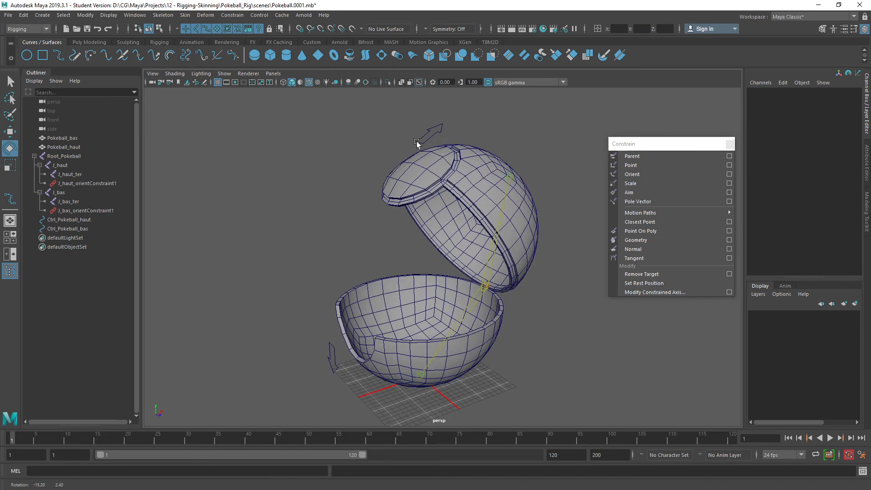
Close the upper half by setting Rotate Z of Ctrl_Pokeball_haut to 0
click(418, 142)
alt+drag(386, 318, 371, 271)
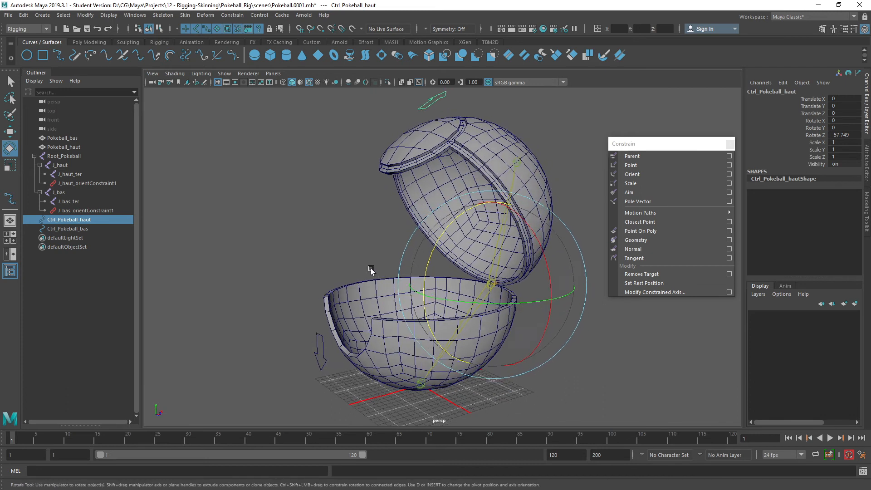
scroll(371, 271, down, 1)
click(846, 135)
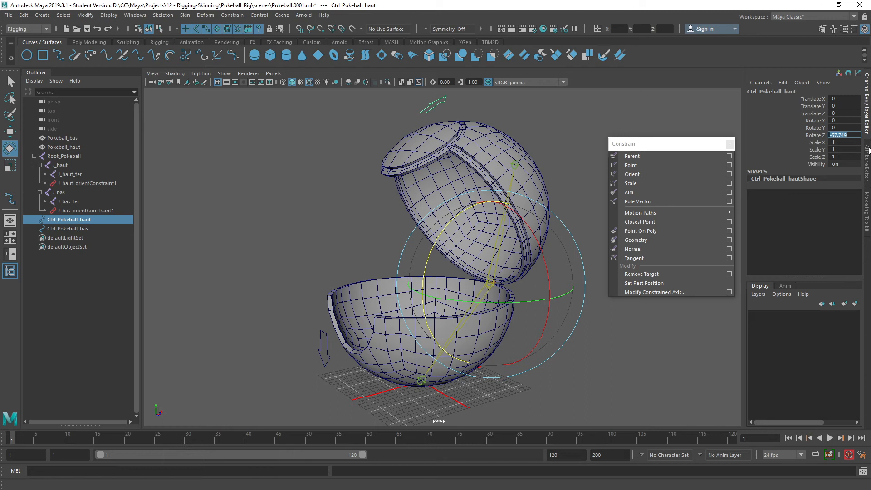
key(Return)
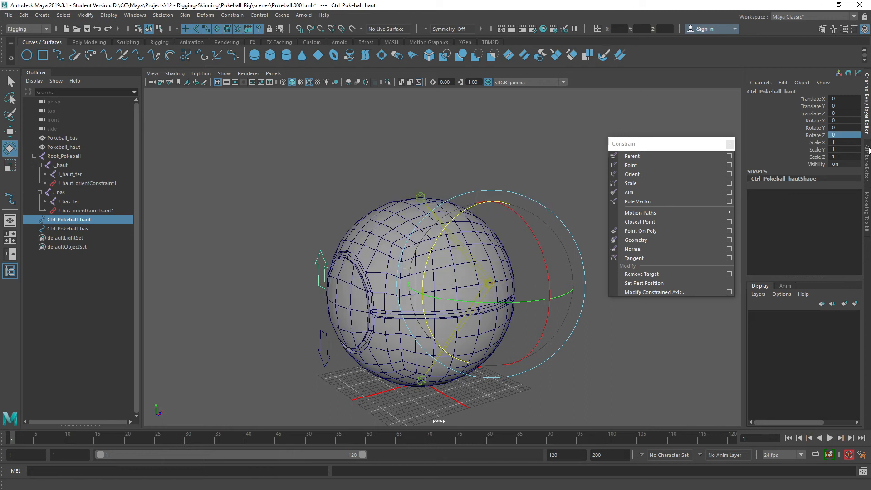
Draw a NURBS circle on the grid beneath the ball as a general controller
click(409, 169)
alt+drag(409, 169, 418, 190)
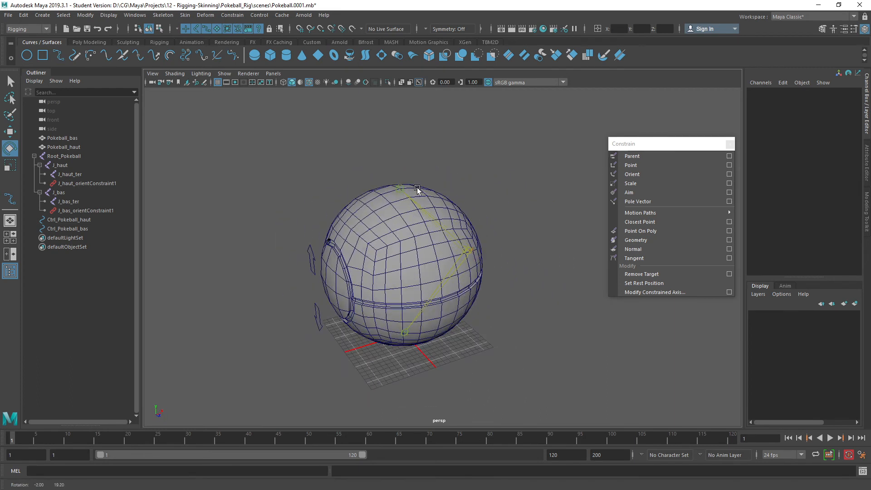
alt+right_drag(333, 205, 398, 206)
alt+middle_drag(377, 201, 397, 191)
alt+drag(397, 191, 393, 164)
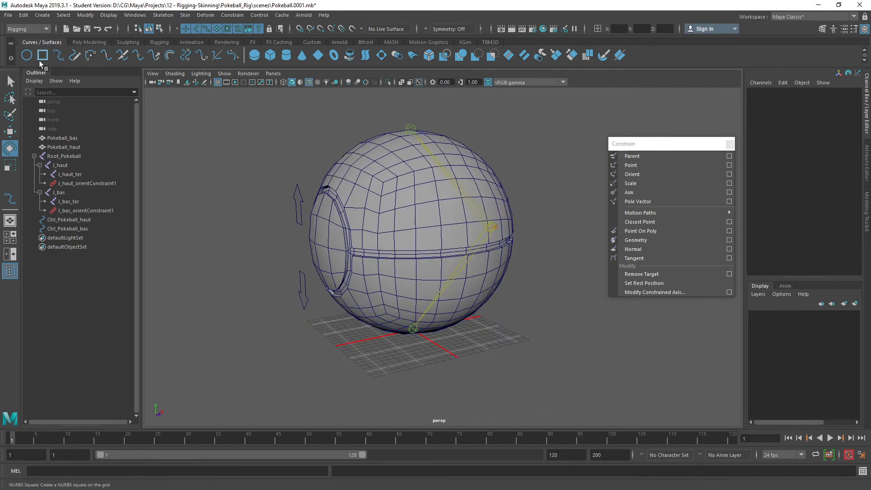
click(27, 55)
drag(419, 354, 301, 246)
Centre the new circle under the ball at X 0, Y 0.271, Z 0
key(w)
alt+right_drag(301, 247, 495, 268)
alt+drag(495, 268, 465, 218)
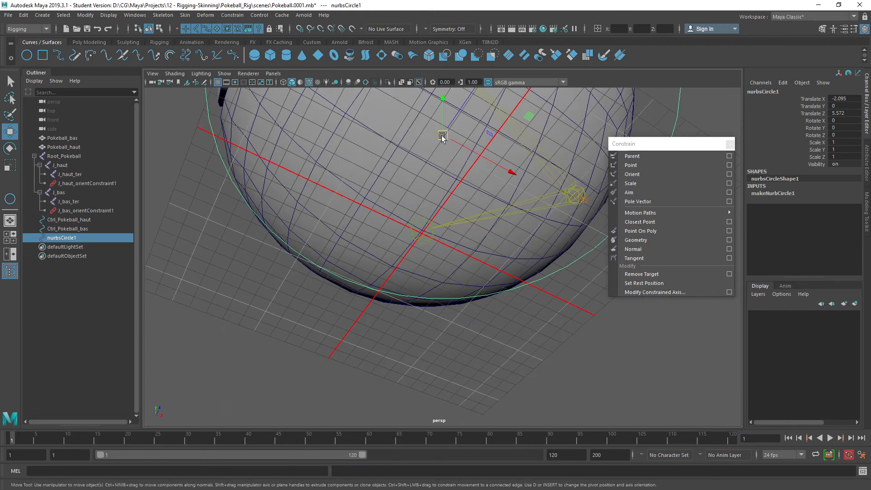
drag(443, 135, 410, 247)
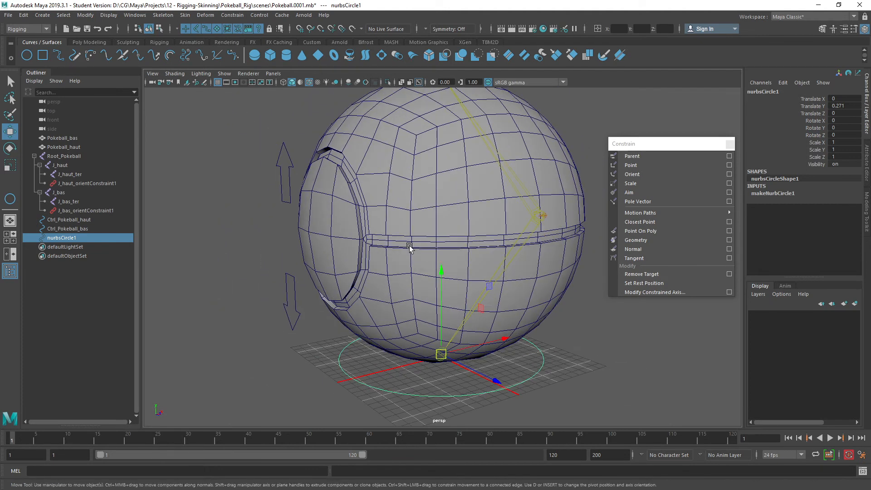
Rename the circle beneath the ball as Ctrl_General
double_click(62, 238)
text(Ctrl_Gen)
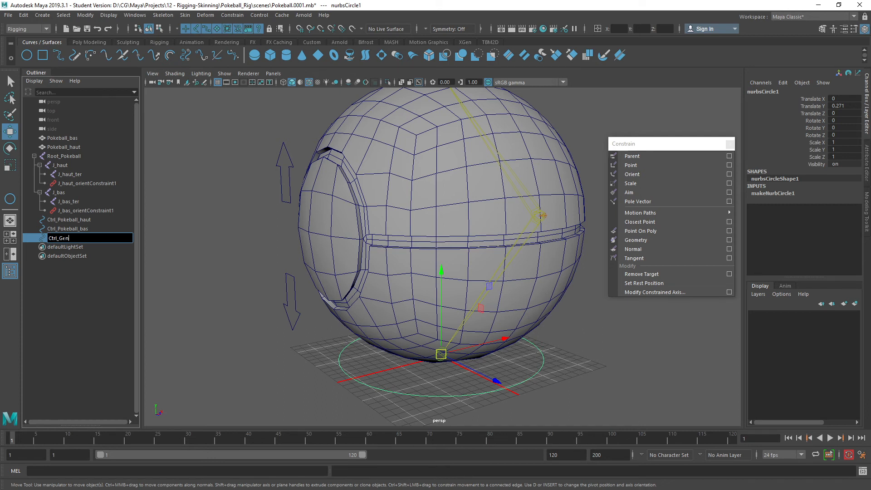
text(eral)
key(Return)
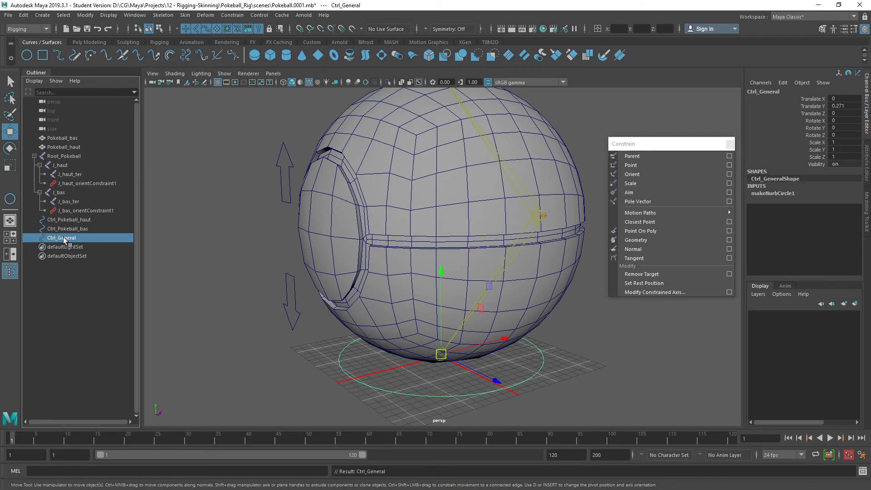
Delete the construction history of Ctrl_General and freeze its transformations
key(alt+shift+d)
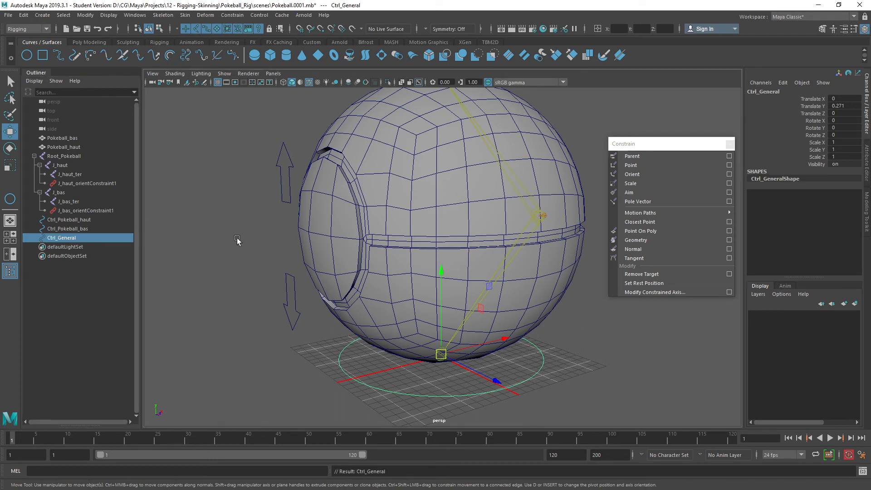
click(86, 15)
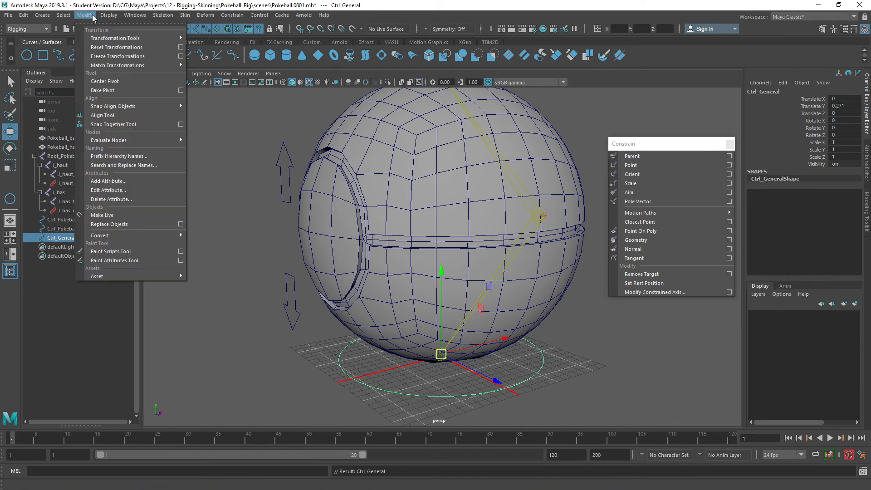
click(112, 57)
Parent-constrain Root_Pokeball to Ctrl_General with Maintain offset on and all translate and rotate axes constrained
drag(672, 144, 693, 174)
alt+drag(599, 208, 424, 227)
alt+middle_drag(446, 225, 470, 224)
alt+drag(471, 224, 547, 232)
scroll(427, 219, up, 1)
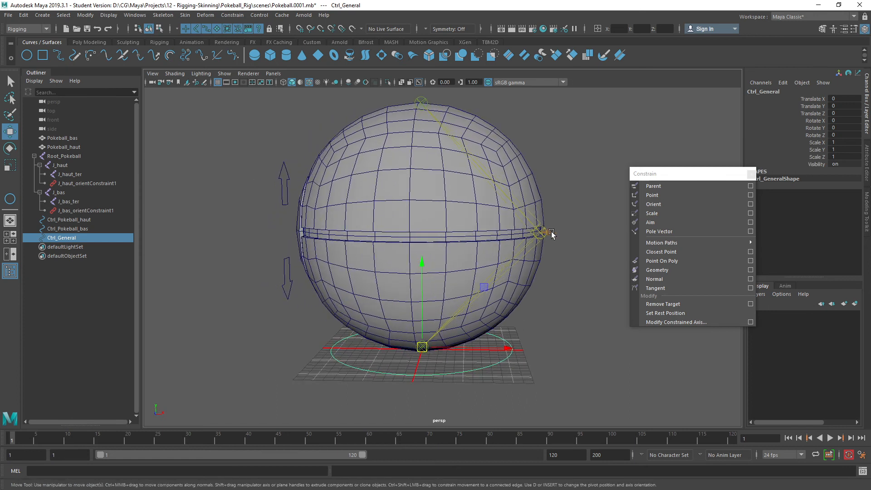
click(551, 233)
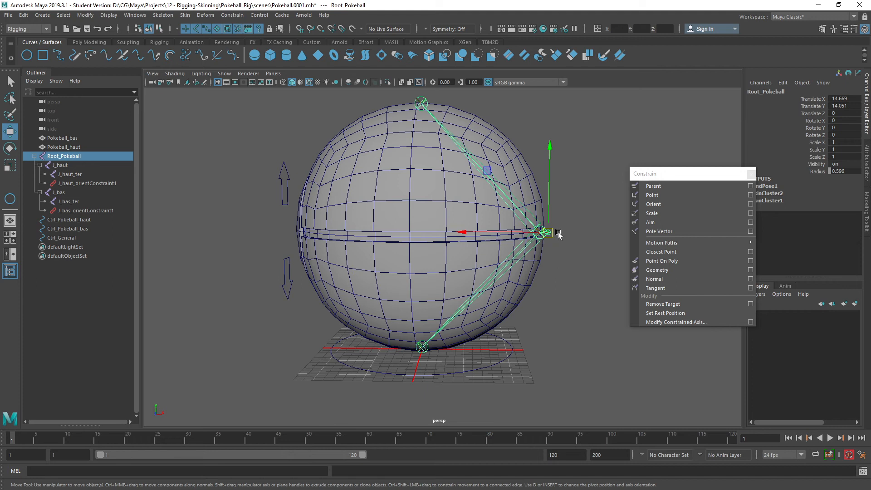
click(509, 363)
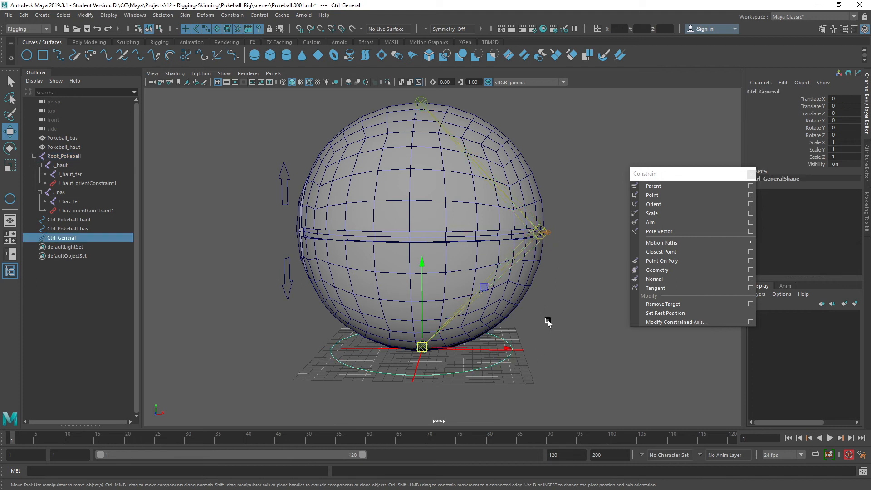
shift+click(552, 233)
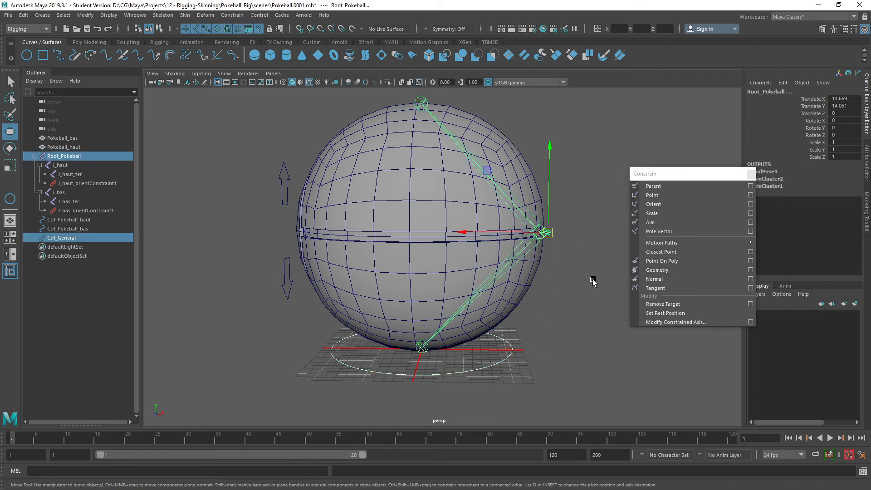
click(751, 186)
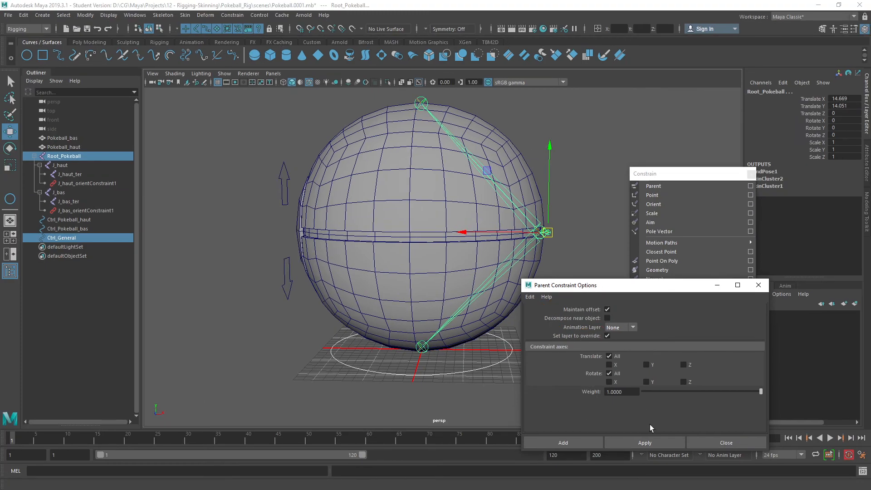
click(647, 443)
click(707, 443)
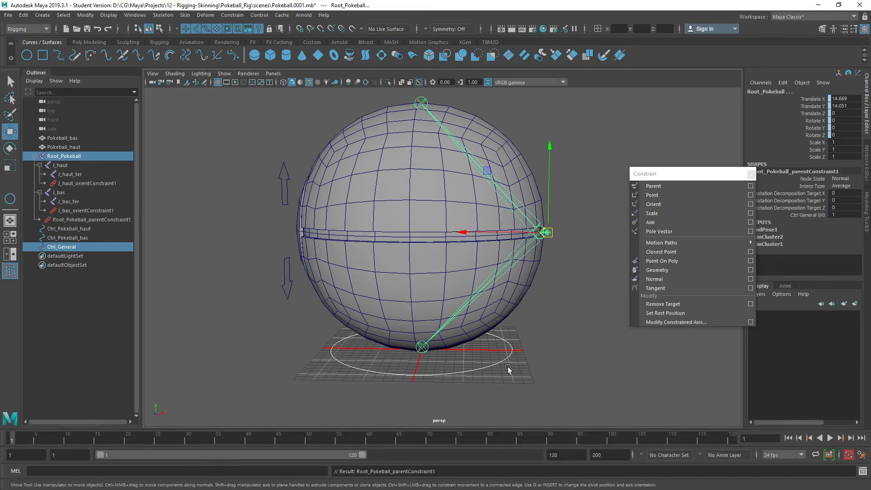
Test the parent constraint by moving Ctrl_General, and undo the move
click(508, 366)
scroll(476, 314, down, 2)
alt+middle_drag(478, 275, 447, 275)
alt+drag(447, 275, 444, 275)
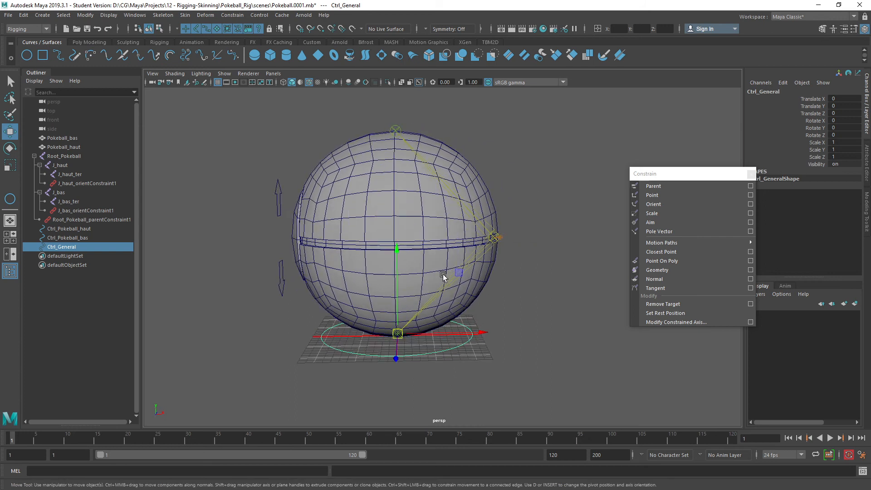
middle_drag(459, 272, 479, 246)
key(ctrl+z)
Test the parent constraint by rotating Ctrl_General, and undo the rotation
key(e)
alt+drag(377, 272, 417, 282)
drag(506, 262, 447, 259)
key(ctrl+z)
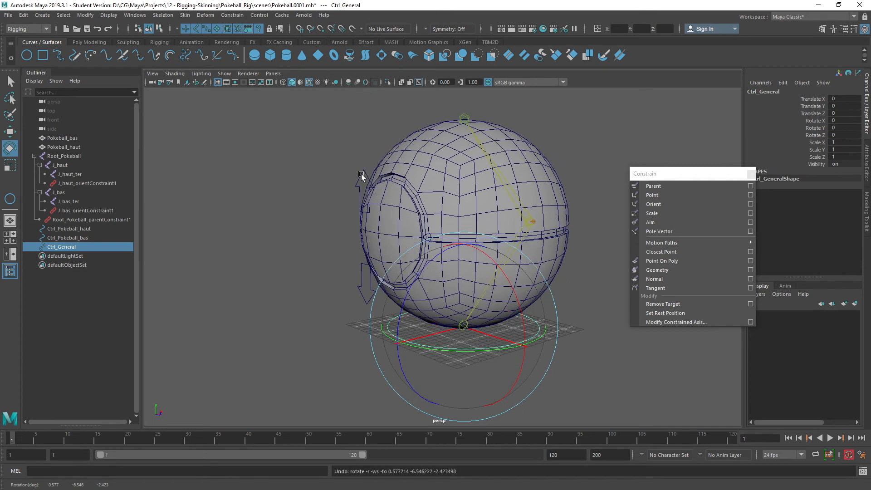
Parent Ctrl_Pokeball_haut and Ctrl_Pokeball_bas under Ctrl_General in the scene hierarchy
alt+drag(345, 169, 321, 179)
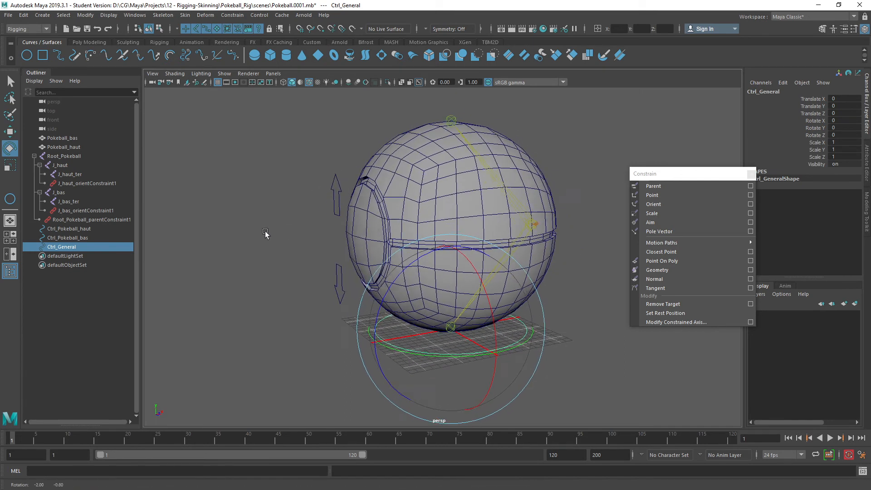
click(82, 230)
ctrl+click(75, 239)
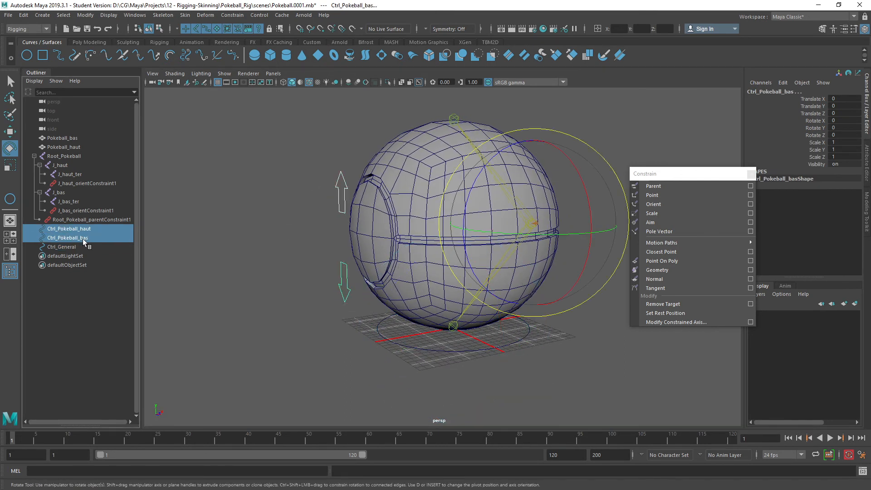
click(65, 237)
click(68, 230)
ctrl+click(68, 238)
middle_drag(76, 249, 74, 251)
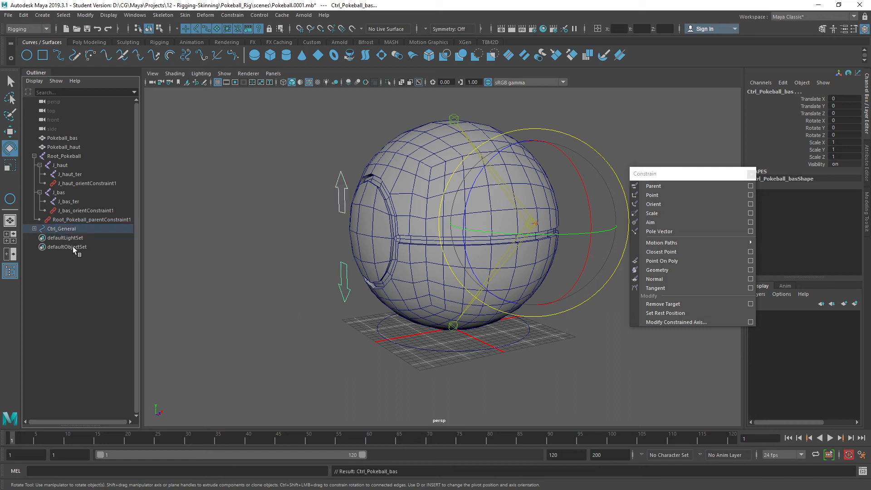
Rotate Ctrl_General to test whether the arrow controllers and ball follow it, and undo the rotations
click(292, 325)
click(398, 353)
drag(447, 294, 451, 343)
key(ctrl+z)
key(ctrl+z)
key(ctrl+z)
key(ctrl+z)
key(ctrl+z)
key(ctrl+z)
key(w)
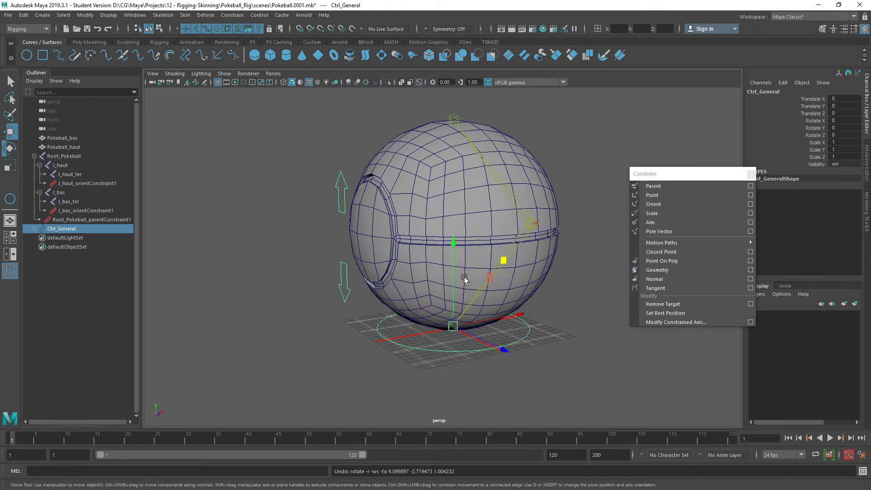
Move Ctrl_General to test that the whole rig follows it, and undo the move
drag(502, 261, 492, 236)
key(ctrl+z)
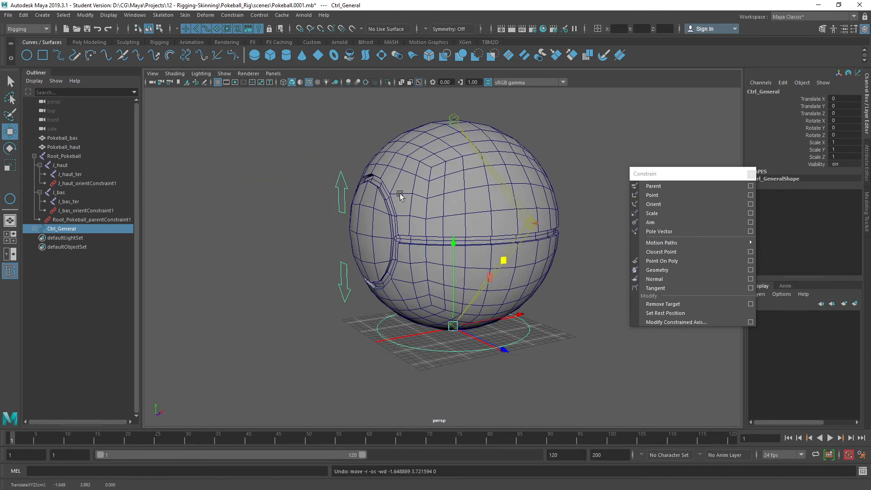
Open the Pokéball by rotating Ctrl_Pokeball_haut about -46 degrees and Ctrl_Pokeball_bas about 47 degrees around Z
click(345, 181)
scroll(424, 171, down, 2)
alt+middle_drag(423, 171, 374, 203)
key(e)
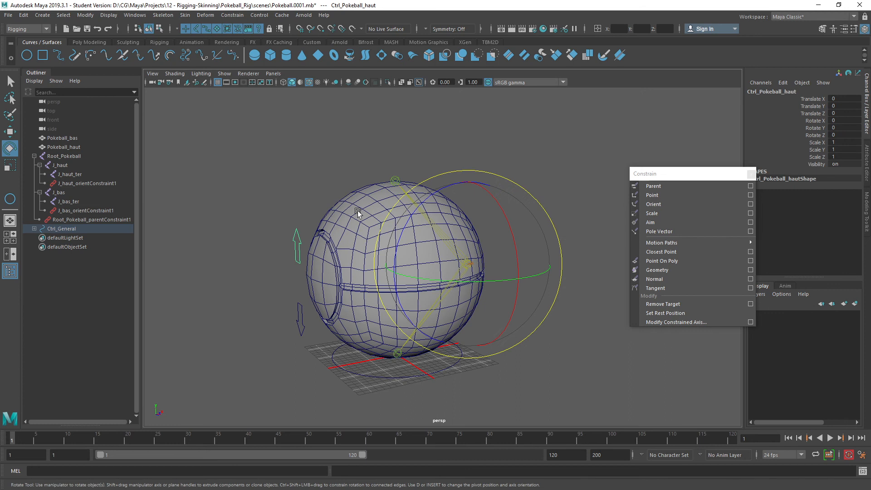
drag(414, 210, 464, 178)
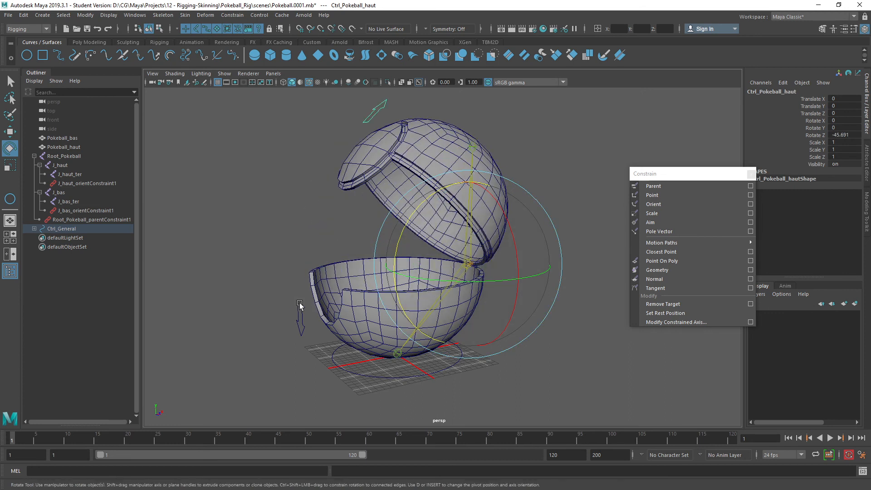
drag(378, 266, 386, 278)
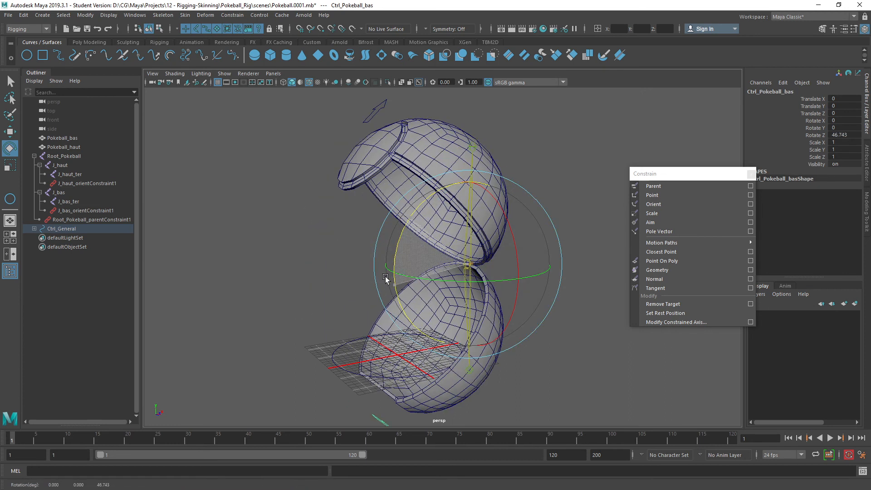
Rotate Ctrl_General with the two halves open to test the hierarchy, and undo the rotations
click(350, 372)
drag(352, 370, 479, 349)
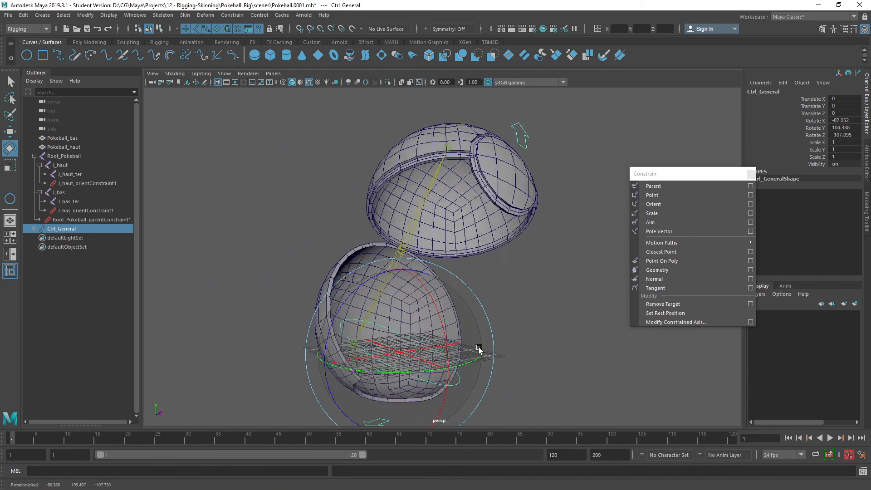
key(ctrl+z)
key(ctrl+z)
key(ctrl+z)
key(ctrl+z)
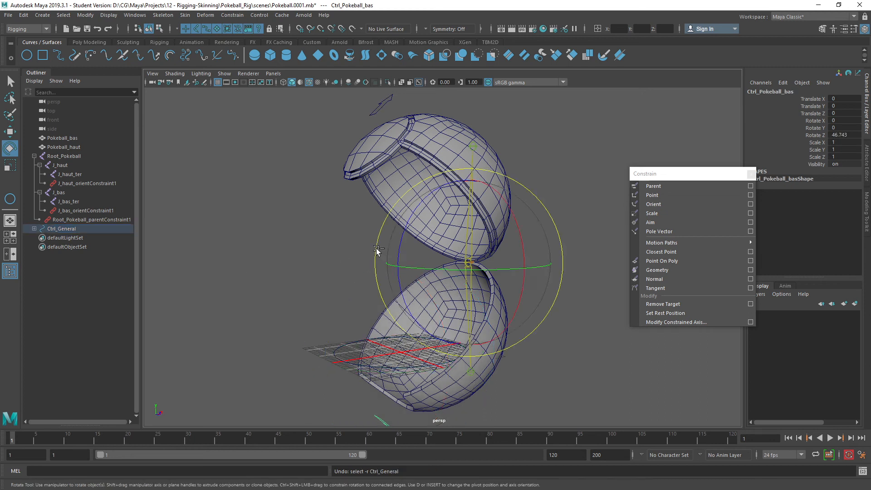
Close the Pokéball by setting Rotate Z to 0 on Ctrl_Pokeball_haut and Ctrl_Pokeball_bas
click(290, 154)
click(368, 106)
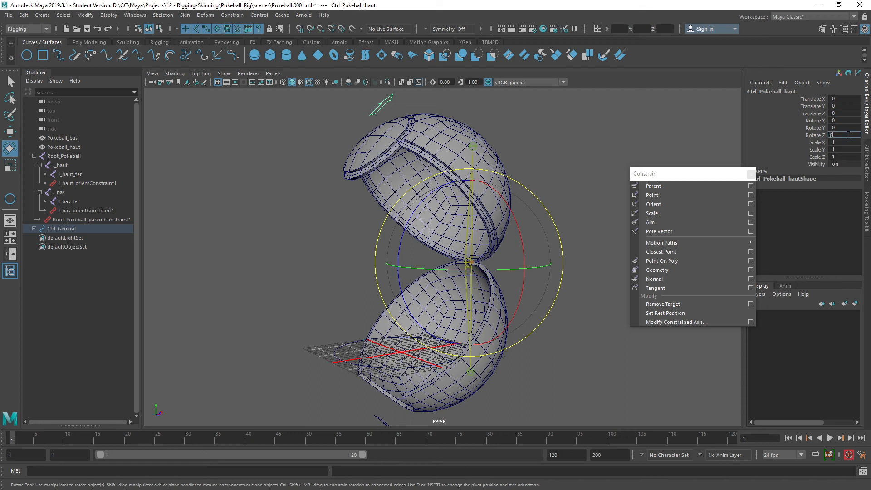
key(Return)
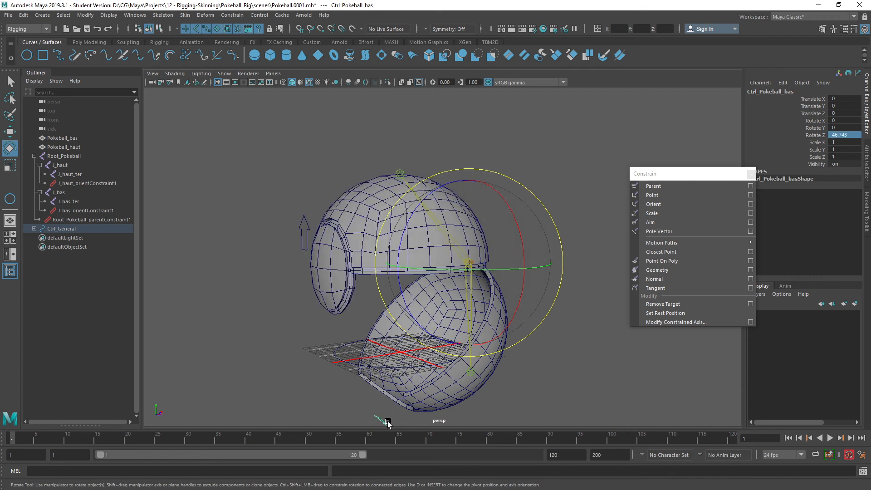
key(Return)
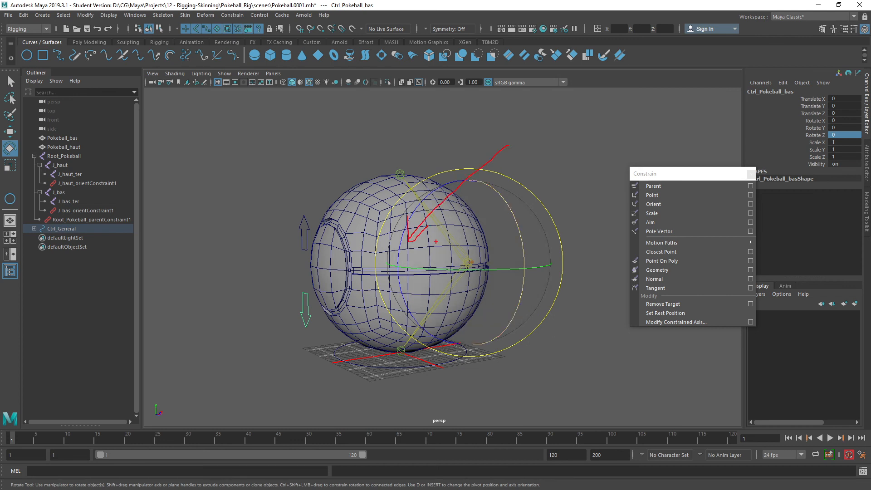
alt+drag(457, 243, 444, 253)
click(371, 378)
click(371, 378)
alt+drag(371, 378, 432, 312)
click(591, 302)
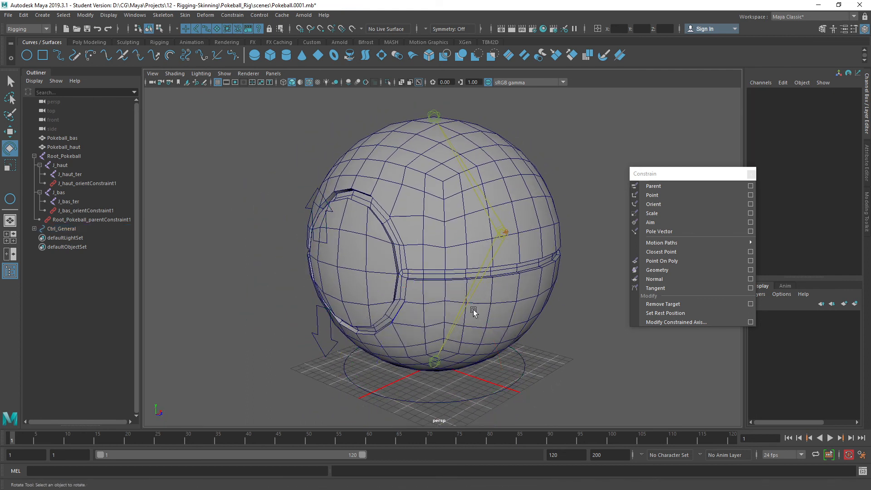
alt+drag(447, 272, 364, 319)
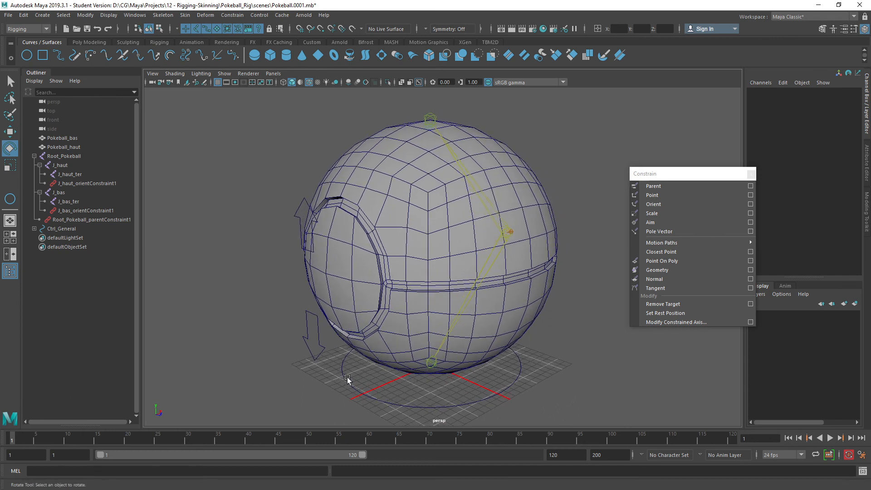
alt+drag(347, 380, 359, 370)
Test the upper half by rotating Ctrl_Pokeball_haut, undo the rotation and clear the selection
click(299, 203)
drag(404, 208, 464, 189)
key(ctrl+z)
key(ctrl+z)
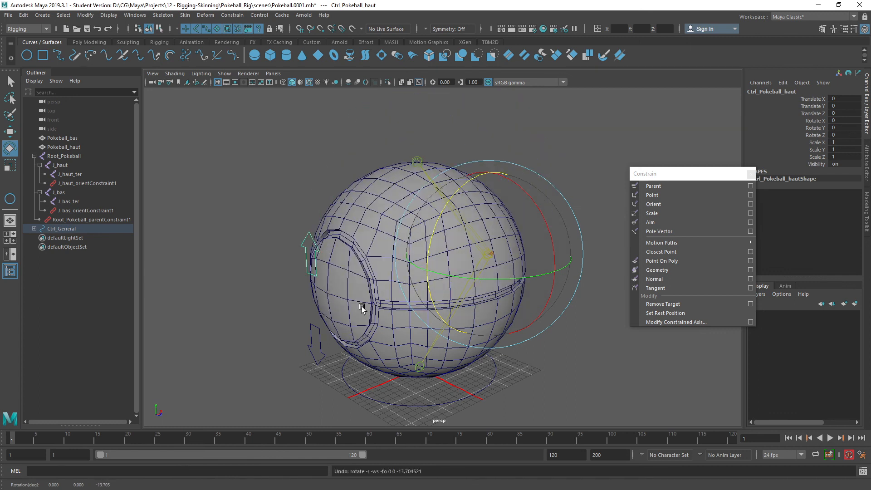
click(530, 137)
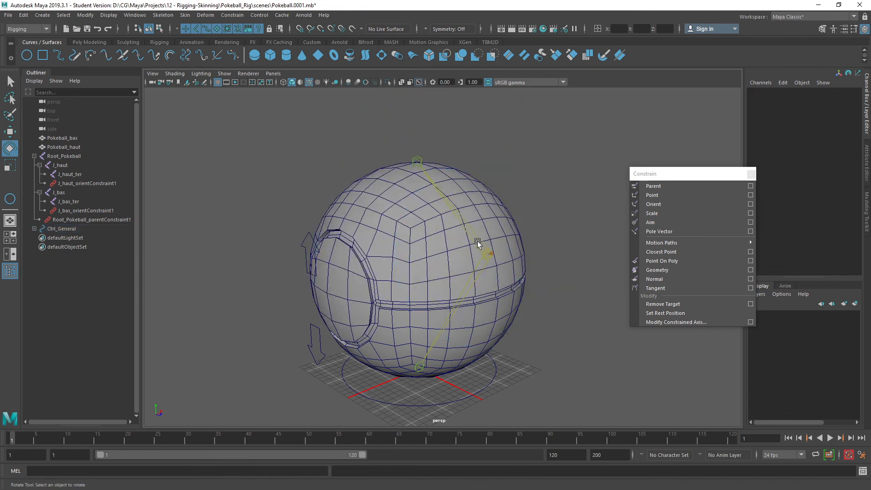
Select the Root_Pokeball joint and switch from the Rigging to the Animation menu set
alt+drag(477, 249, 469, 239)
click(466, 235)
click(203, 180)
click(67, 157)
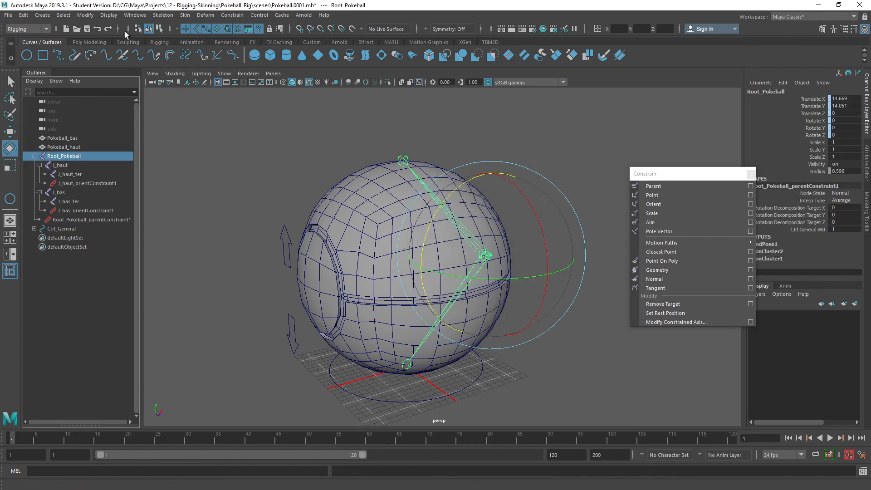
click(162, 16)
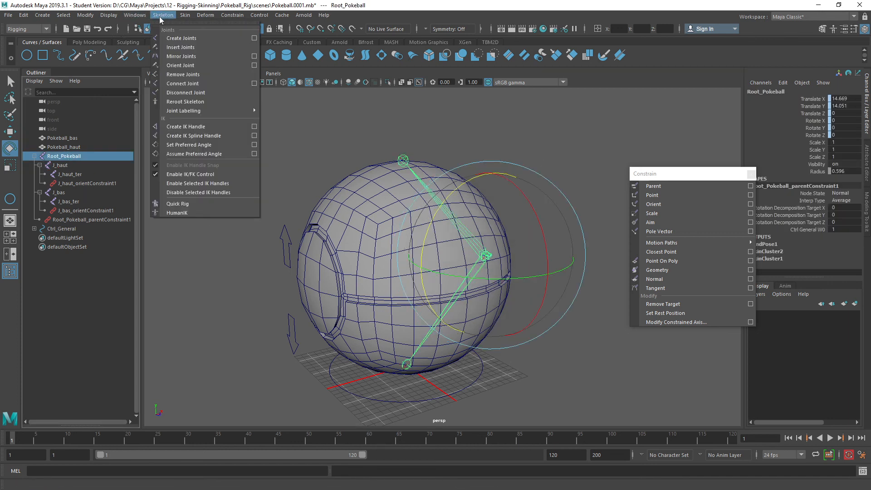
click(161, 18)
click(28, 28)
click(23, 55)
Locate the Bake Simulation command among the key editing commands without running it
click(156, 15)
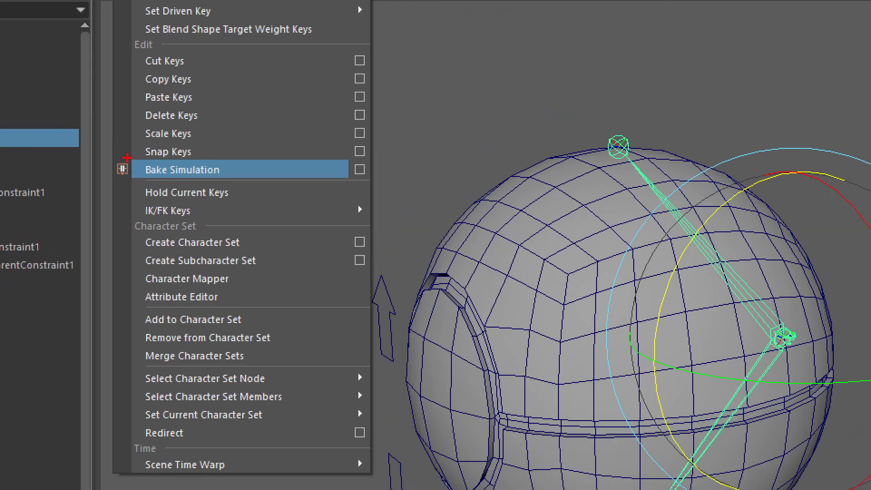
ctrl+drag(127, 158, 233, 189)
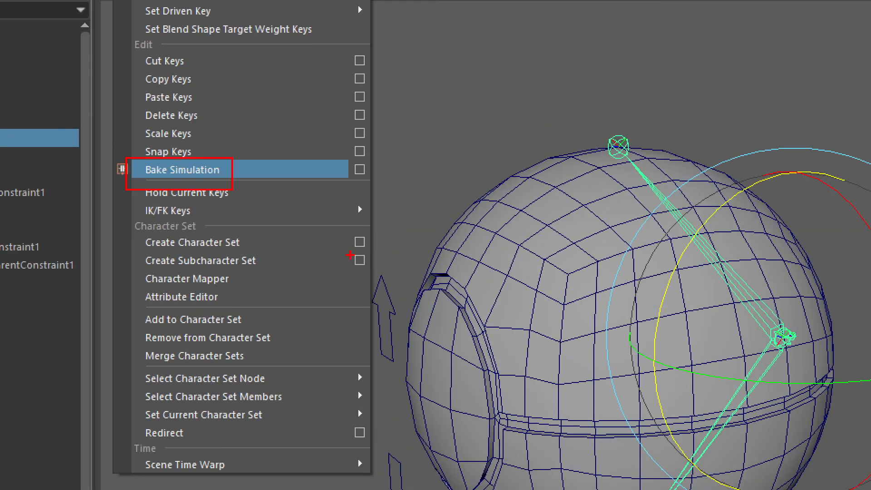
key(Escape)
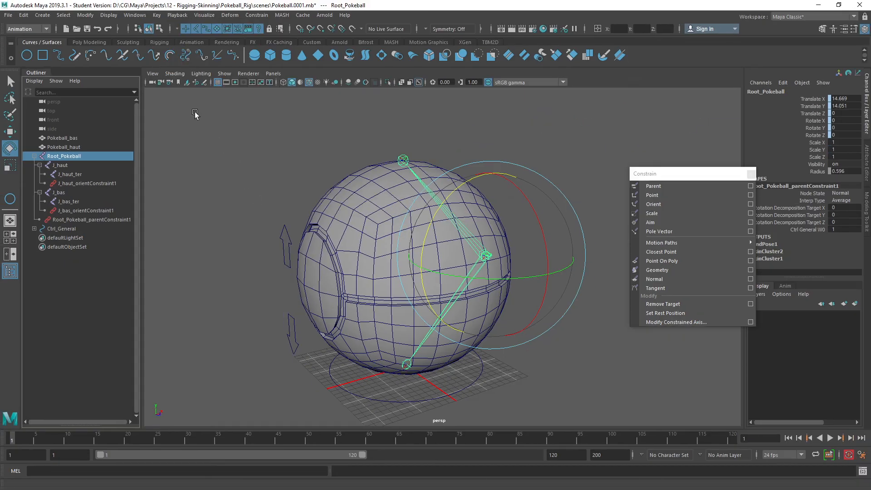
click(155, 15)
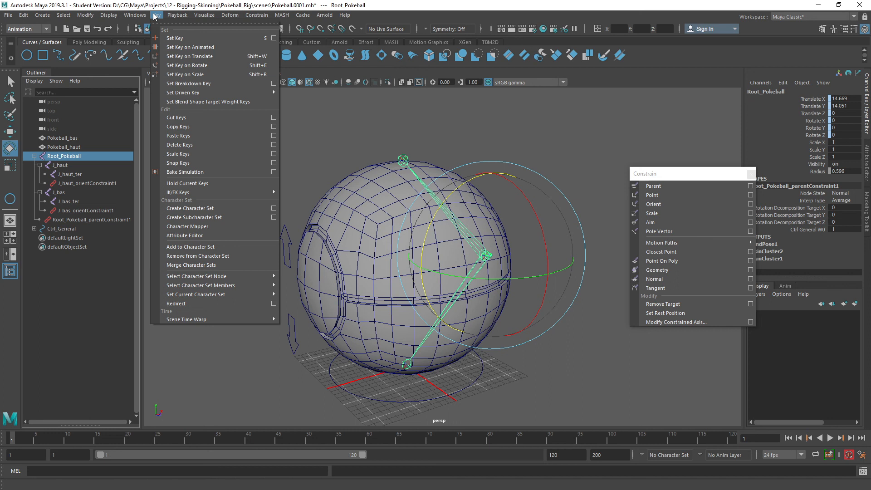
click(155, 16)
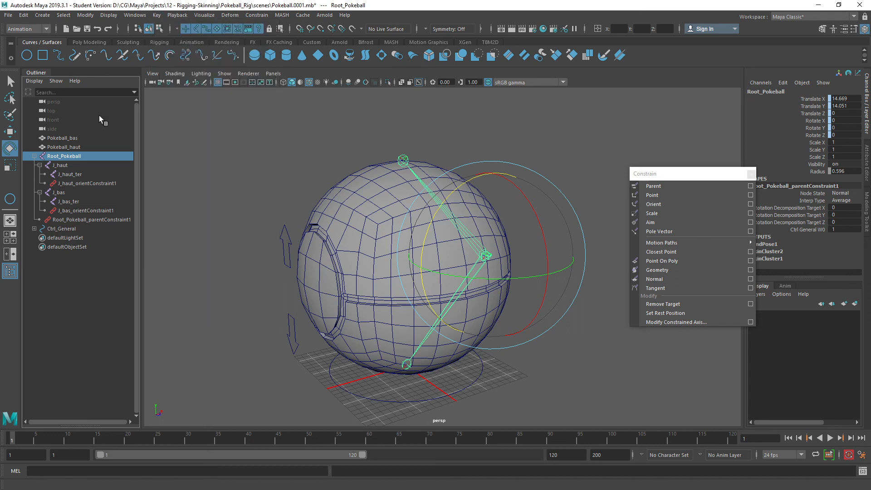
alt+drag(425, 260, 357, 245)
alt+right_drag(277, 282, 321, 288)
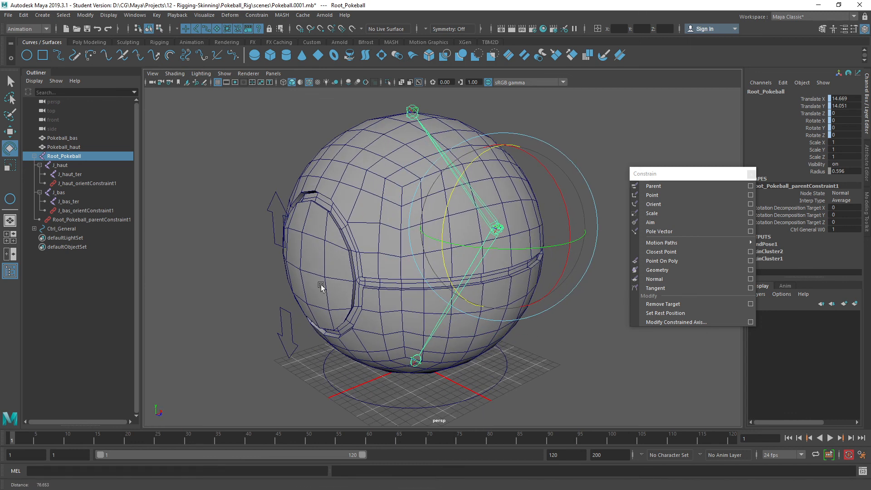
alt+middle_drag(330, 278, 342, 283)
click(254, 293)
alt+drag(349, 294, 370, 280)
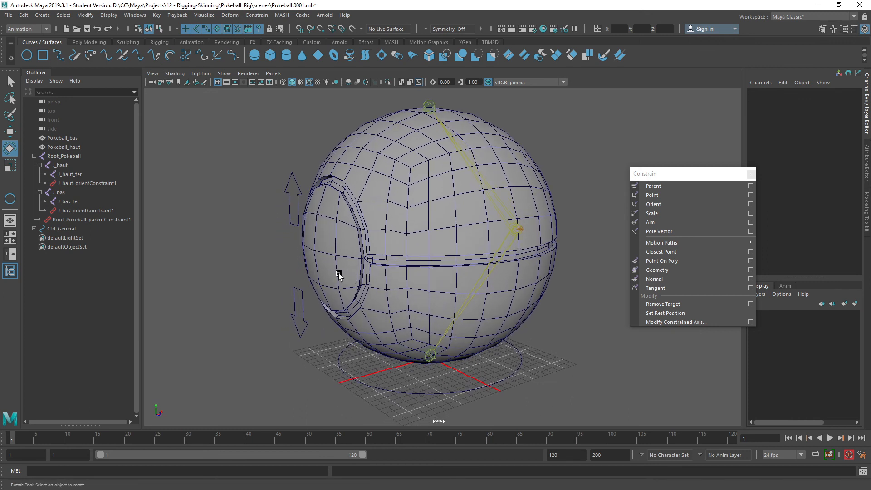